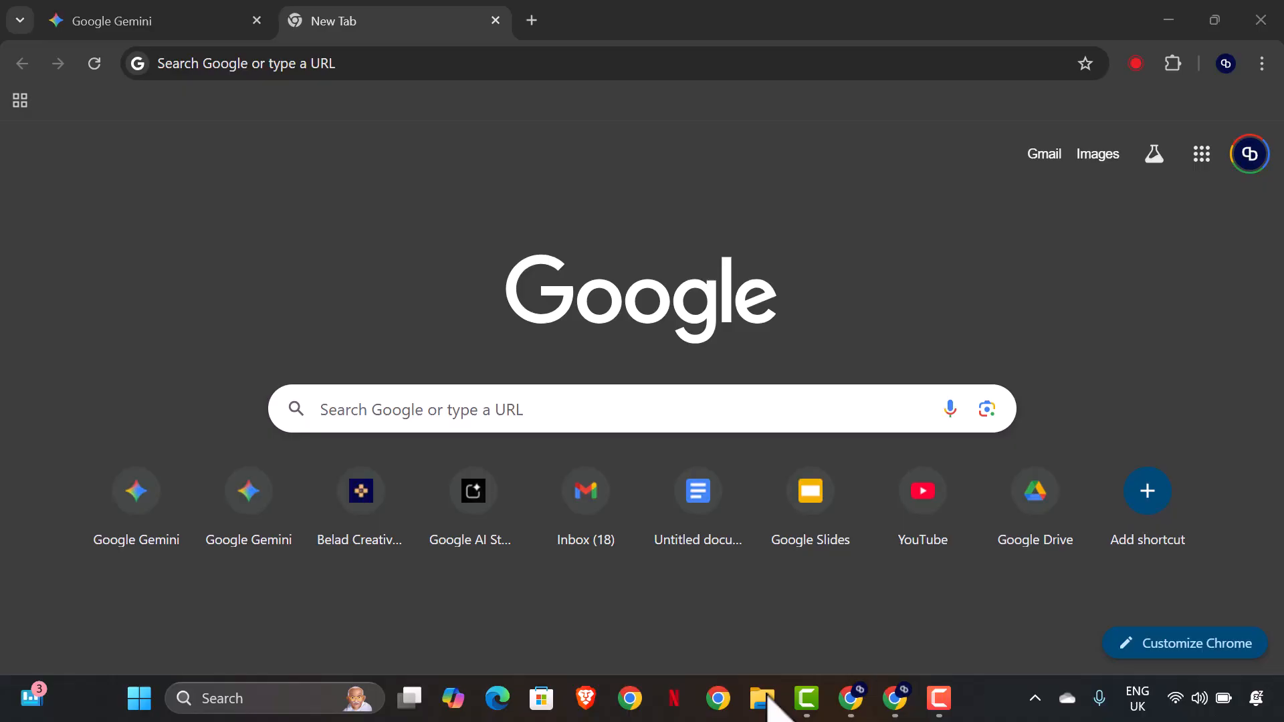
Open the "The Barrier and The Bullet" folder in Downloads to view the project's images and audio files.
{"action": "left_click", "coordinate": [751, 692]}
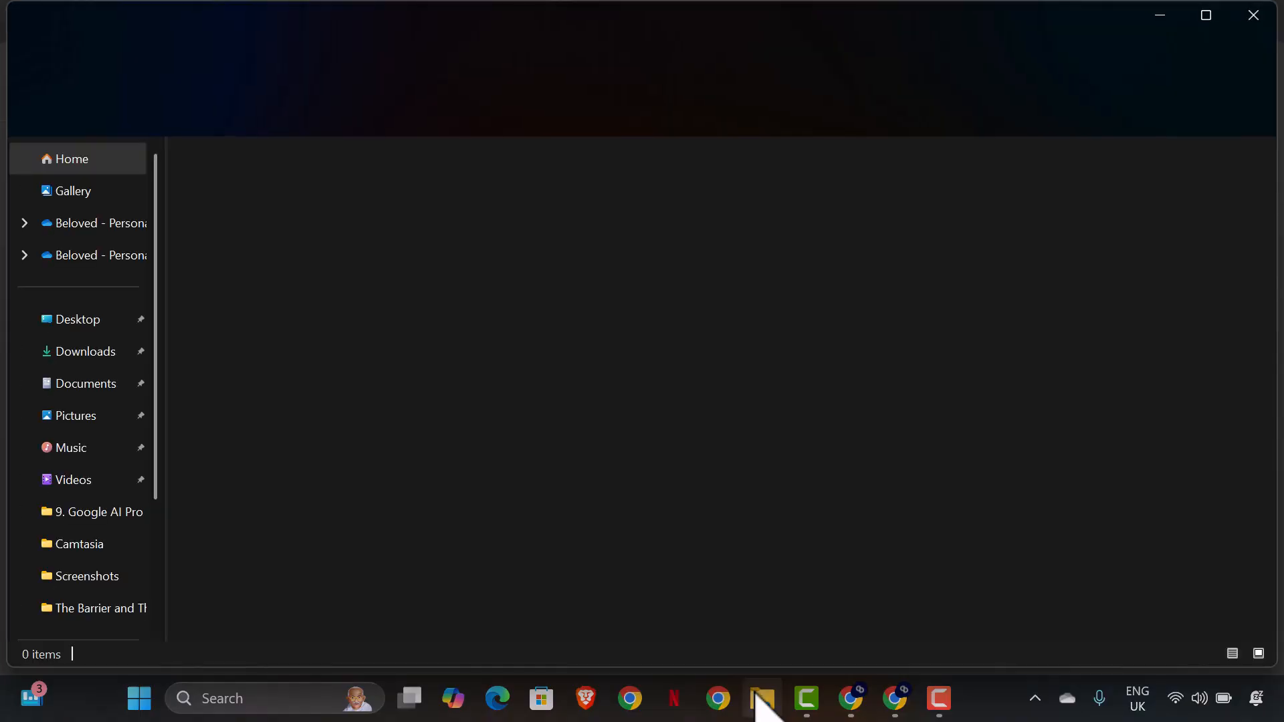
{"action": "left_click", "coordinate": [83, 352]}
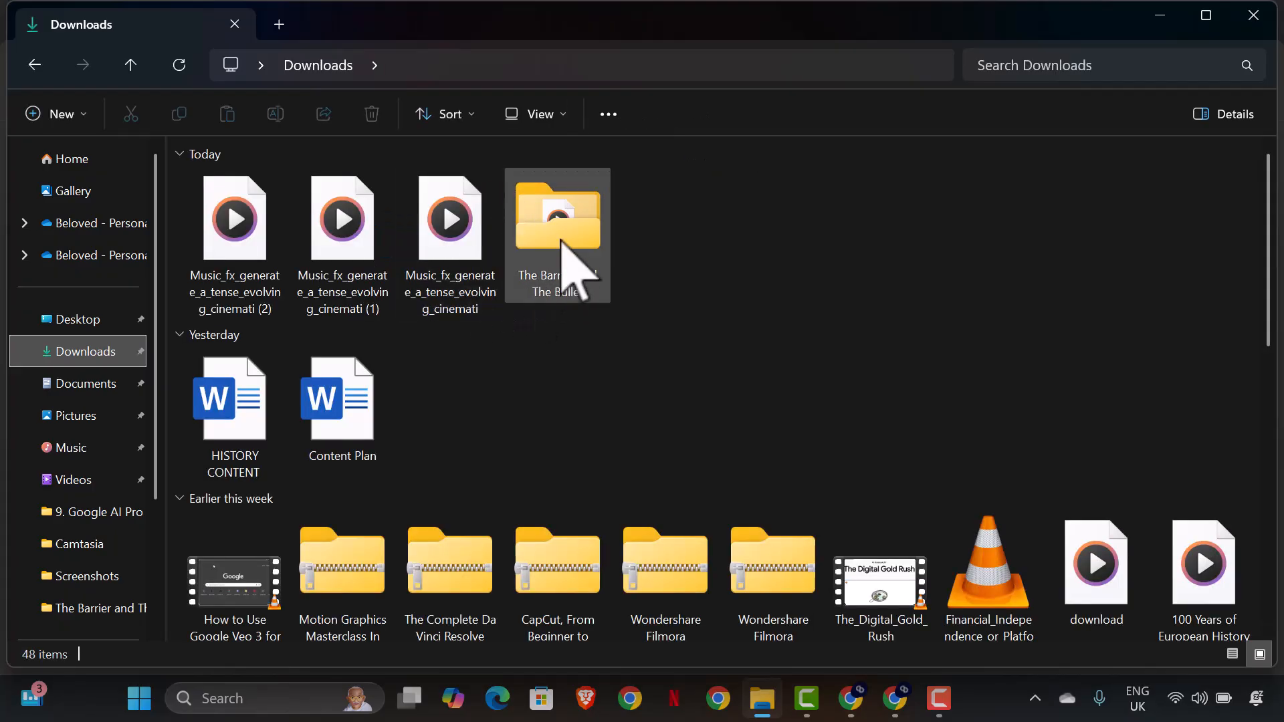
{"action": "double_click", "coordinate": [562, 242]}
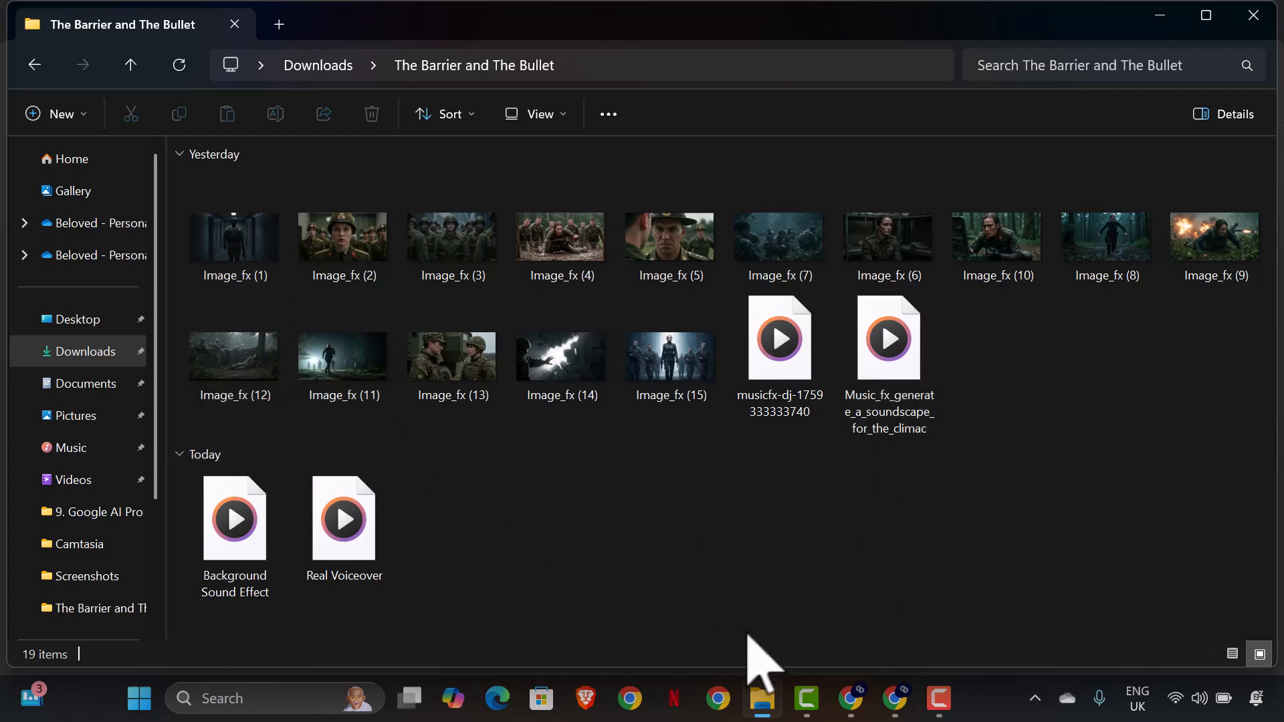
Switch to Chrome and search Google for "google vids".
{"action": "left_click", "coordinate": [896, 699]}
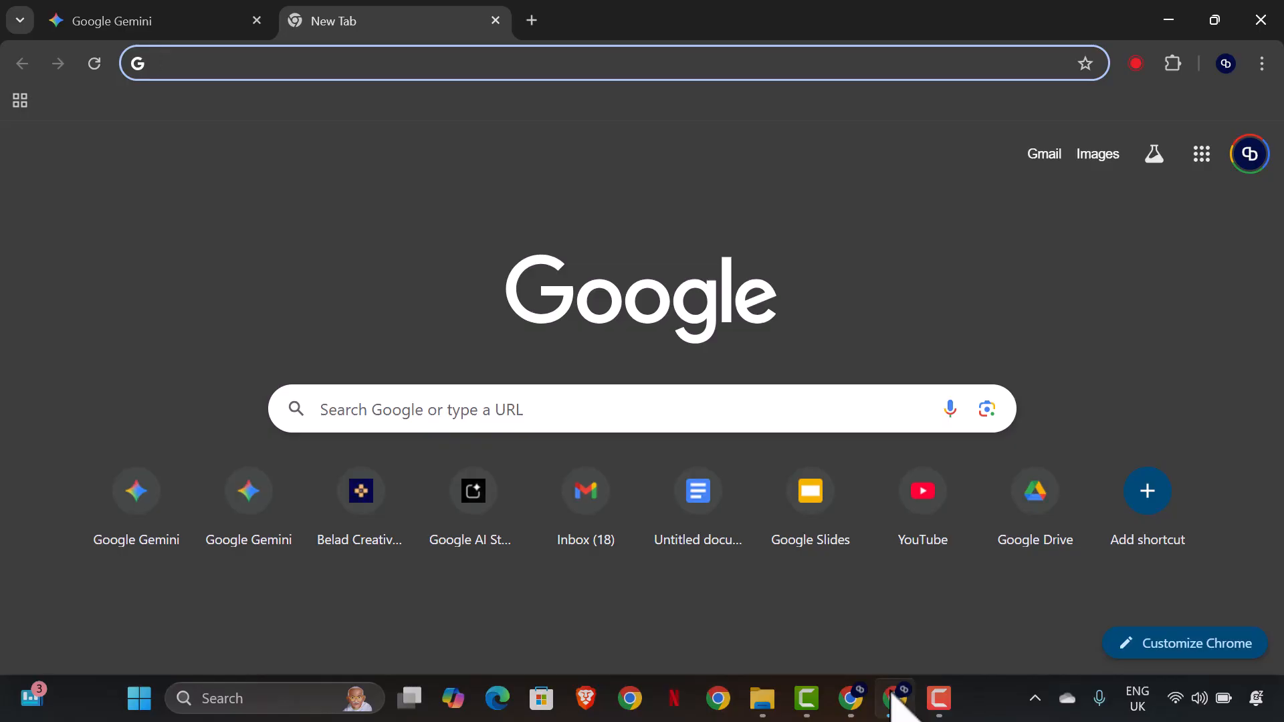
{"action": "type", "text": "g"}
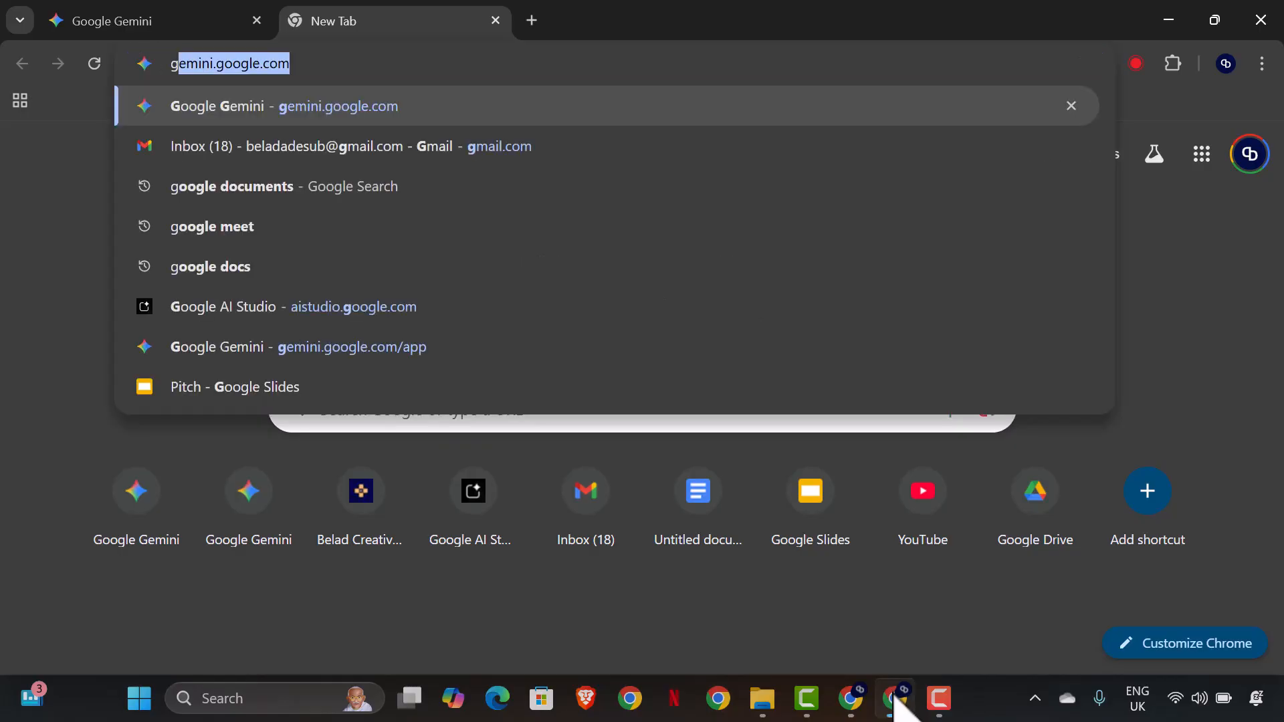
{"action": "type", "text": "oogle "}
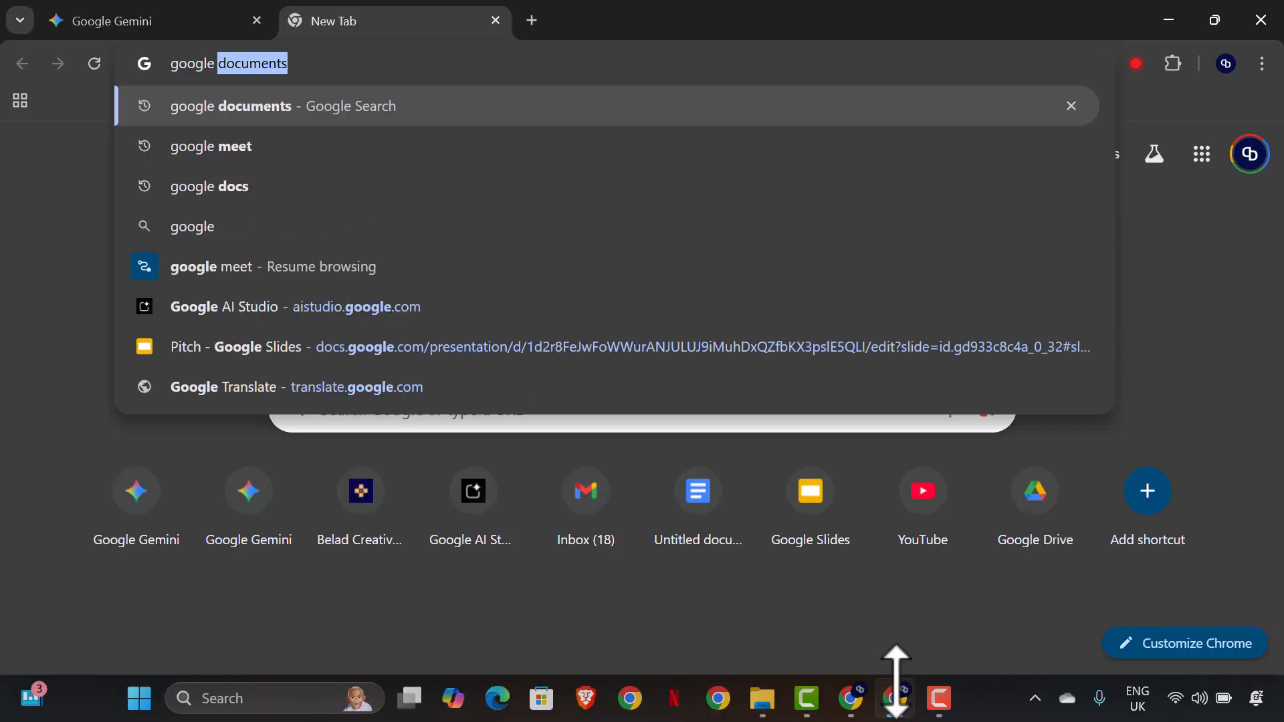
{"action": "type", "text": "ed"}
{"action": "mouse_move", "coordinate": [897, 682]}
{"action": "type", "text": "i"}
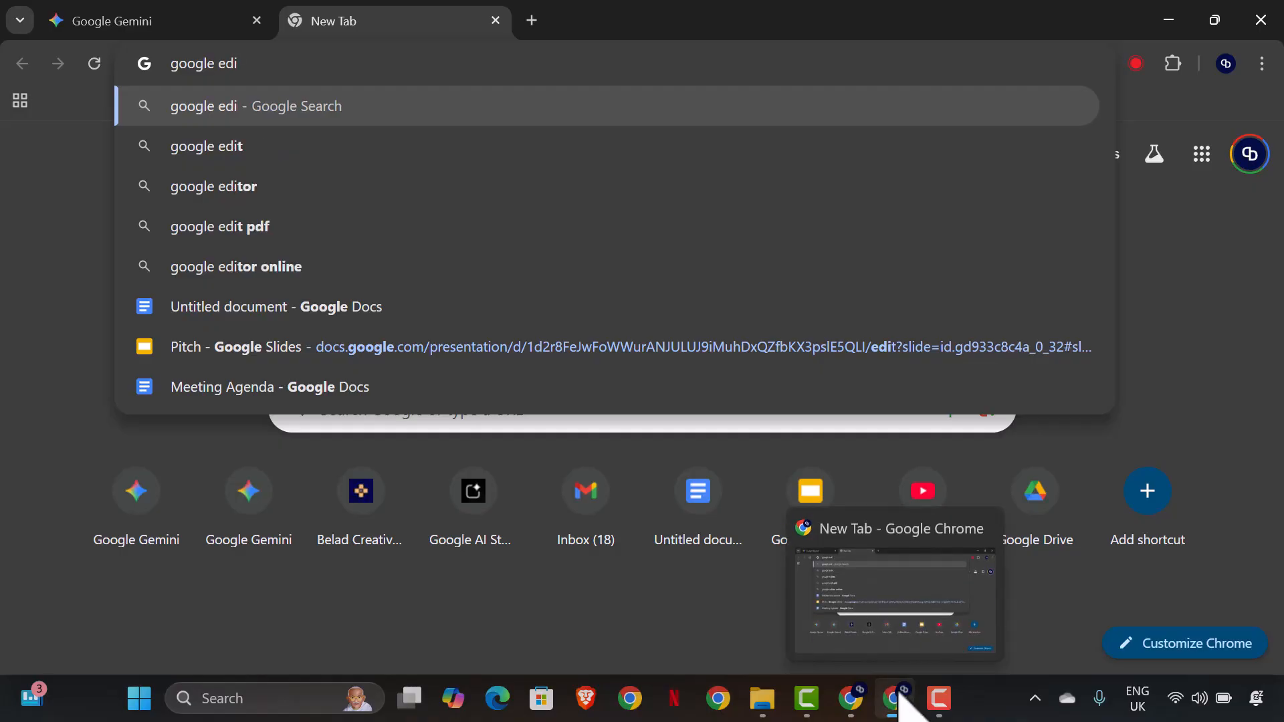
{"action": "type", "text": "t"}
{"action": "key", "text": "BackSpace"}
{"action": "key", "text": "BackSpace"}
{"action": "key", "text": "BackSpace"}
{"action": "key", "text": "BackSpace"}
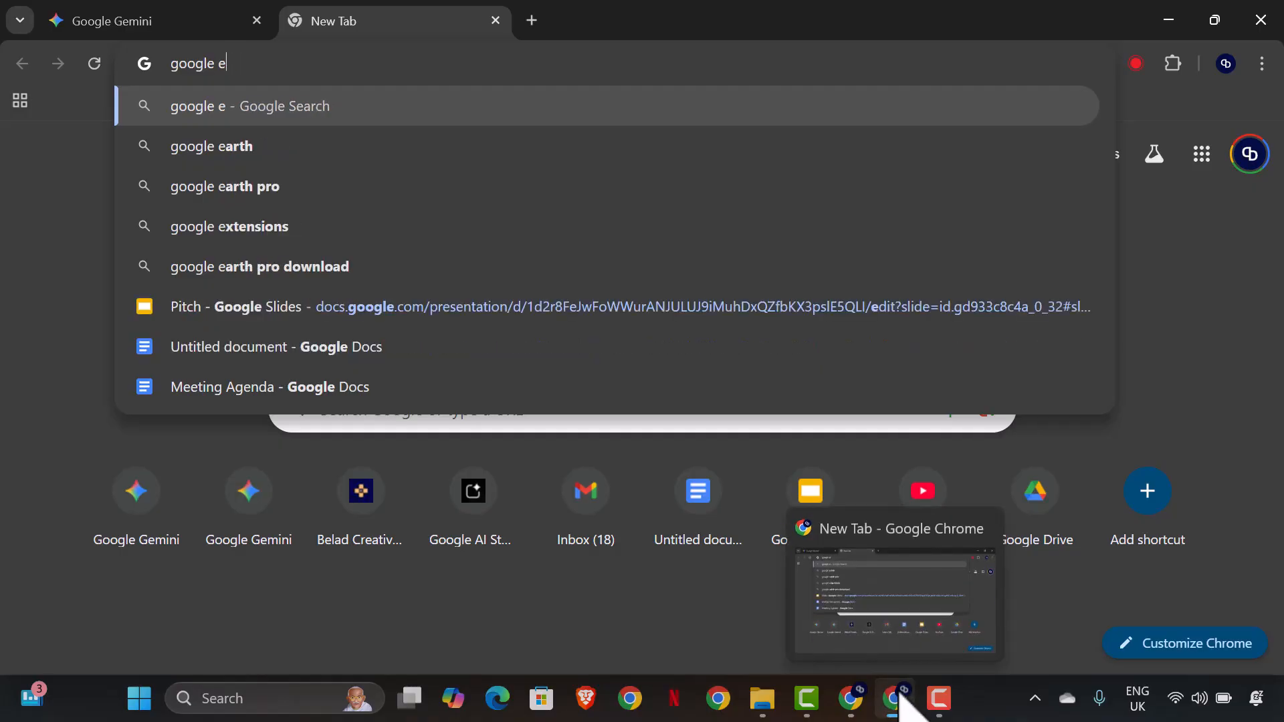
{"action": "type", "text": "vids"}
{"action": "key", "text": "Return"}
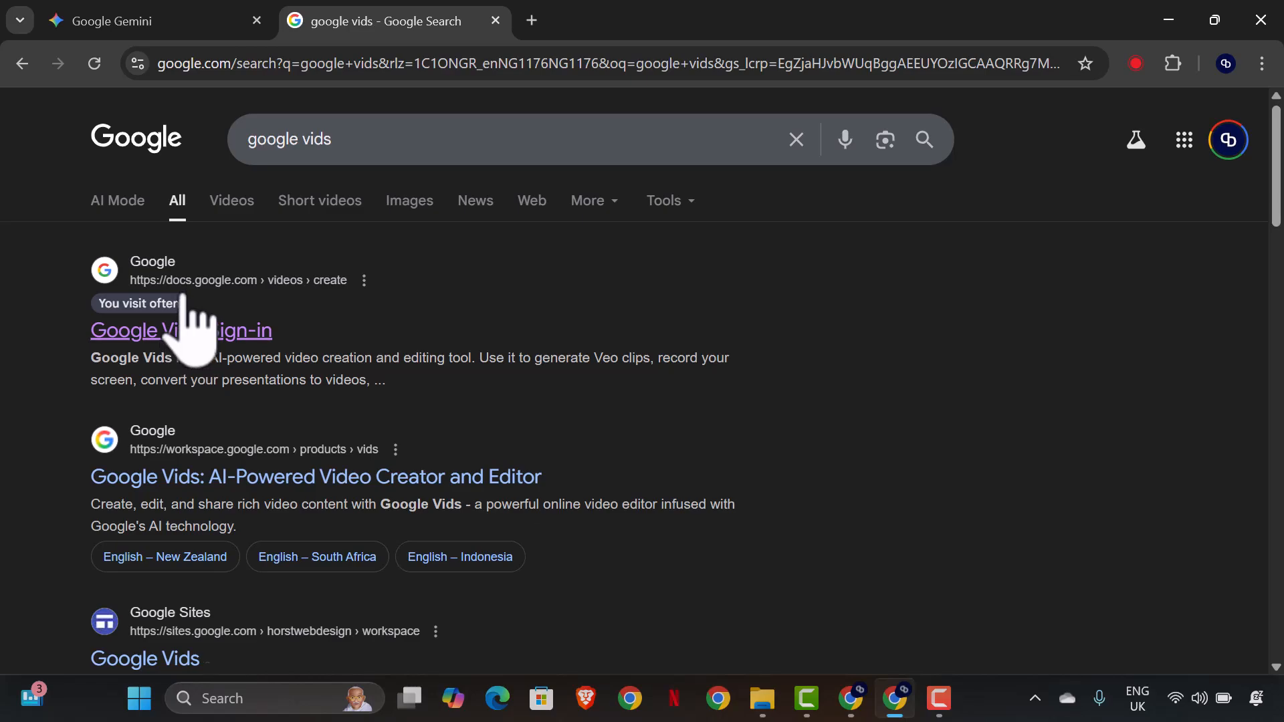
Check the signed-in Google account, then open Google Vids from the search results and dismiss its welcome dialog and avatar tip.
{"action": "left_click", "coordinate": [1228, 140]}
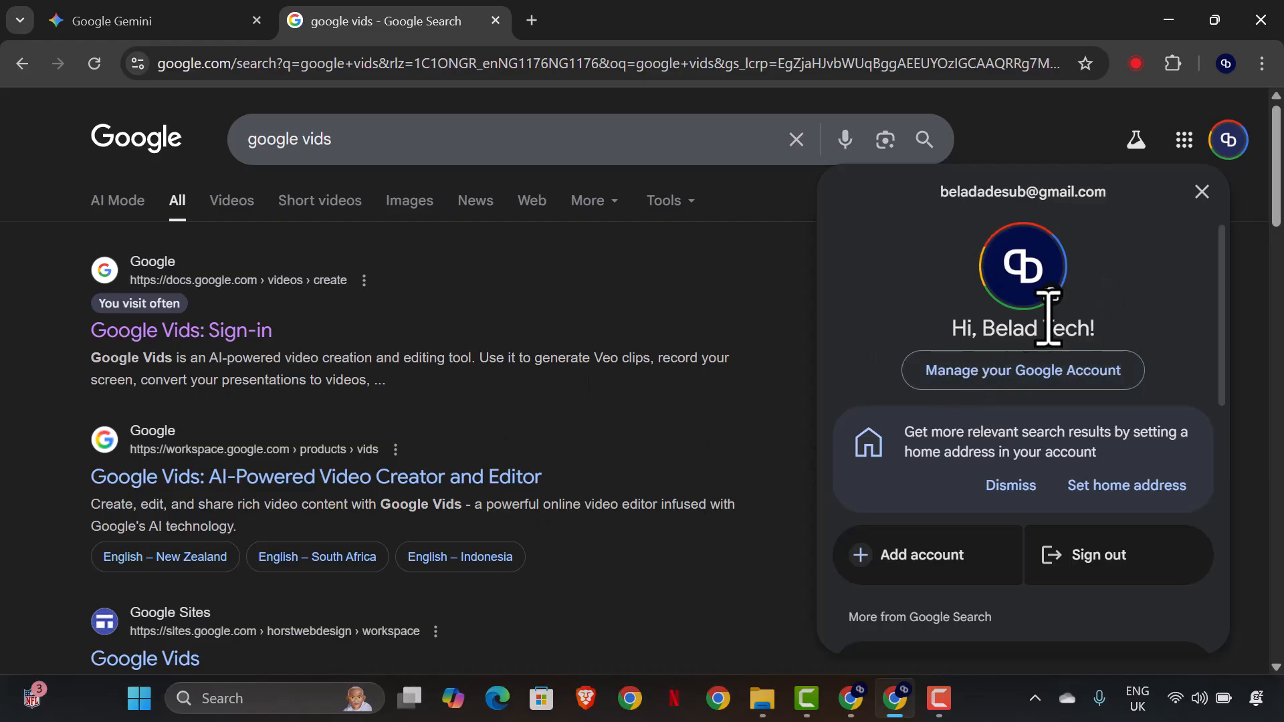
{"action": "left_click", "coordinate": [225, 339]}
{"action": "left_click", "coordinate": [225, 338]}
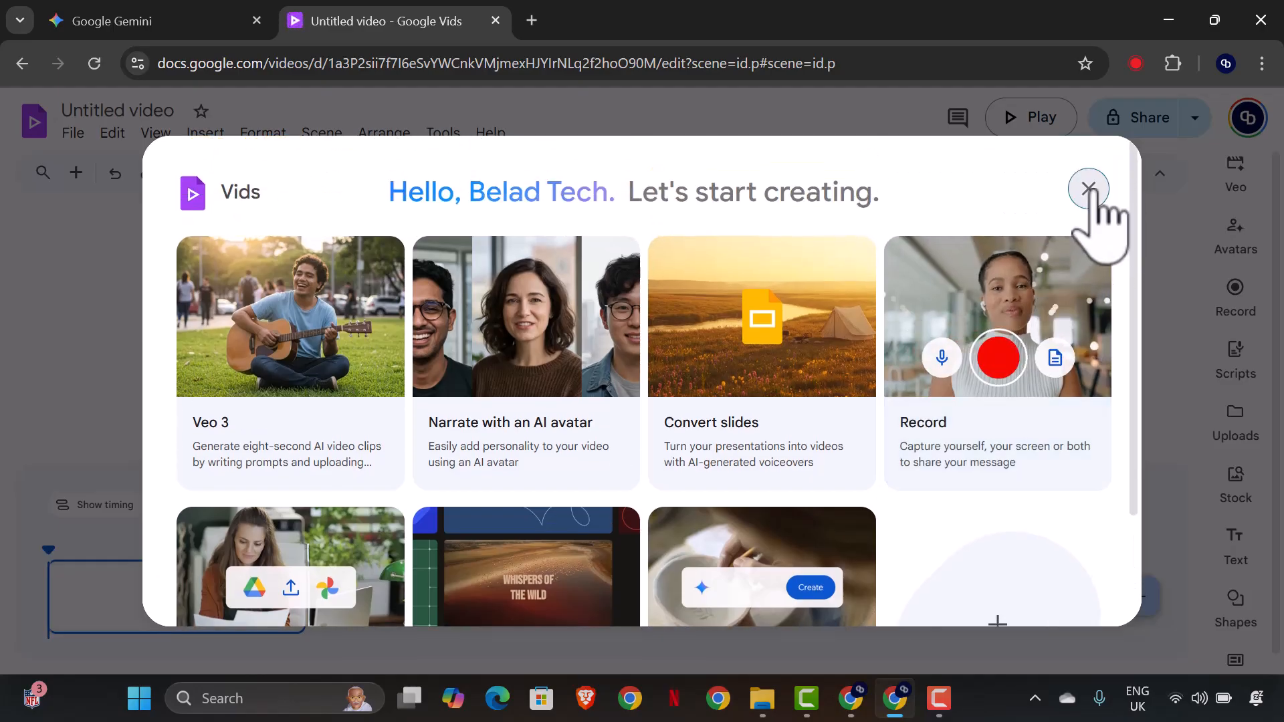
{"action": "left_click", "coordinate": [1089, 188]}
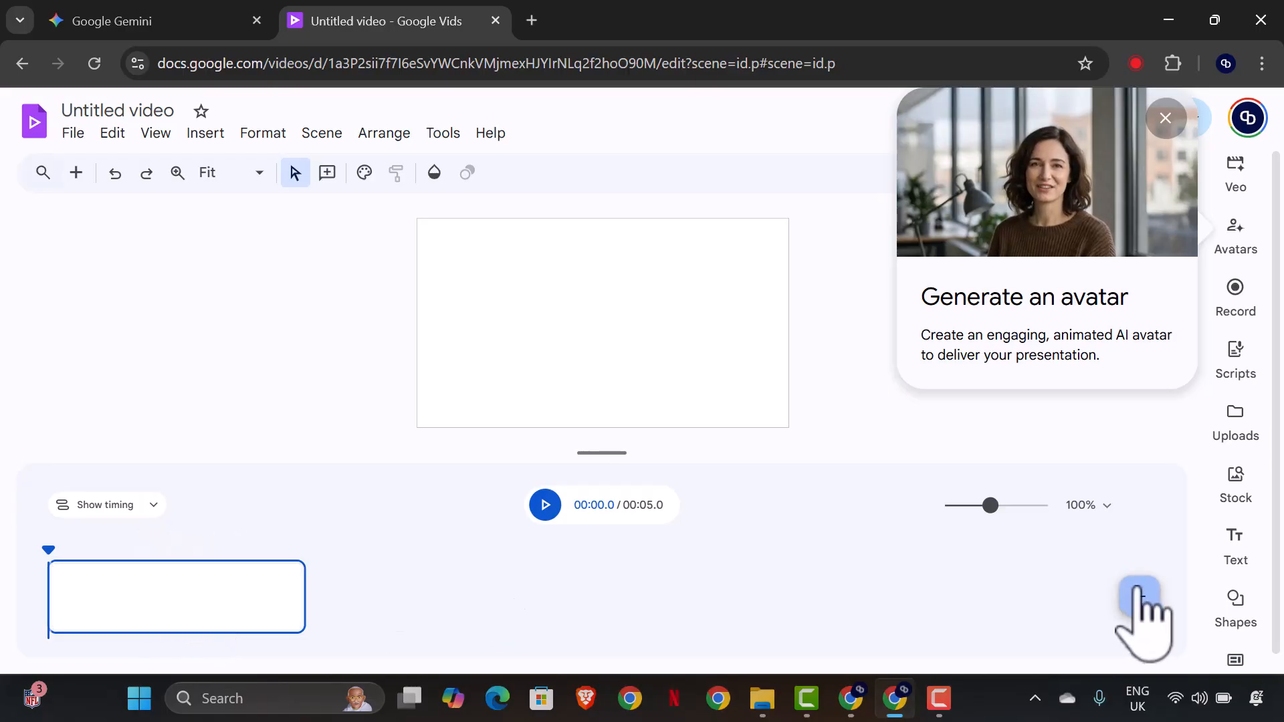
{"action": "left_click", "coordinate": [1165, 119]}
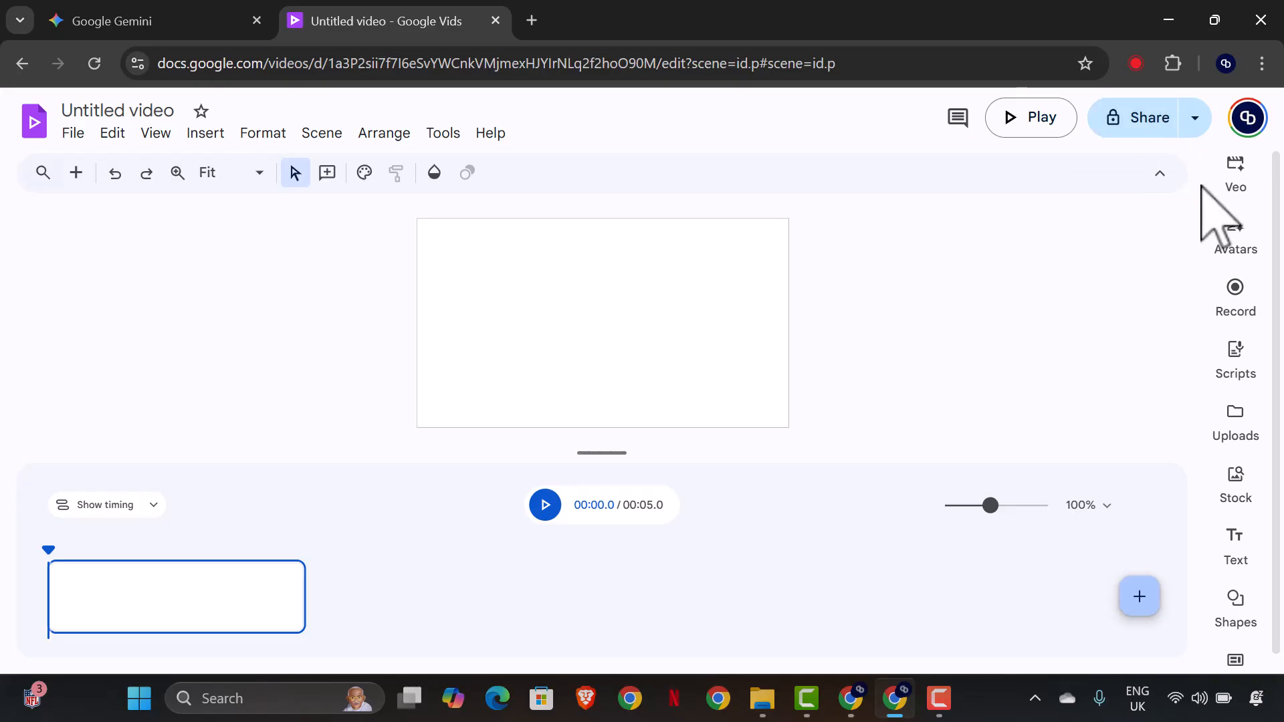
{"action": "left_click", "coordinate": [1161, 175]}
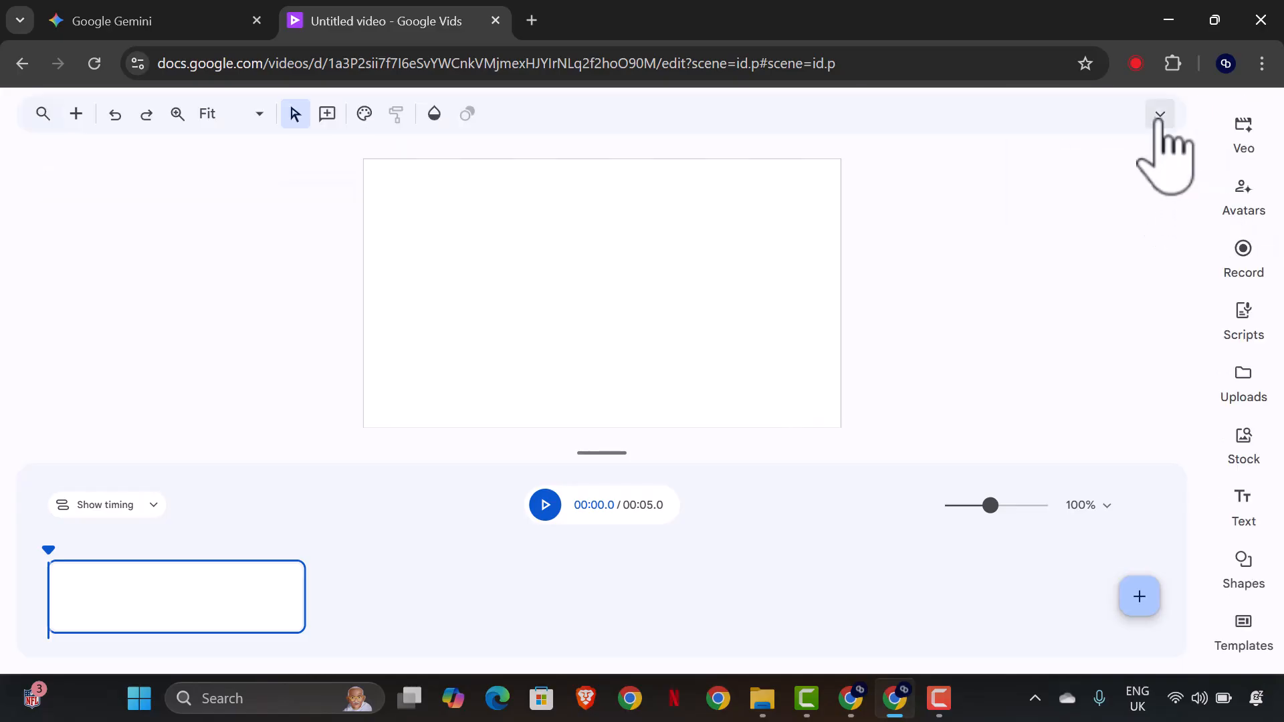
{"action": "left_click", "coordinate": [1160, 115]}
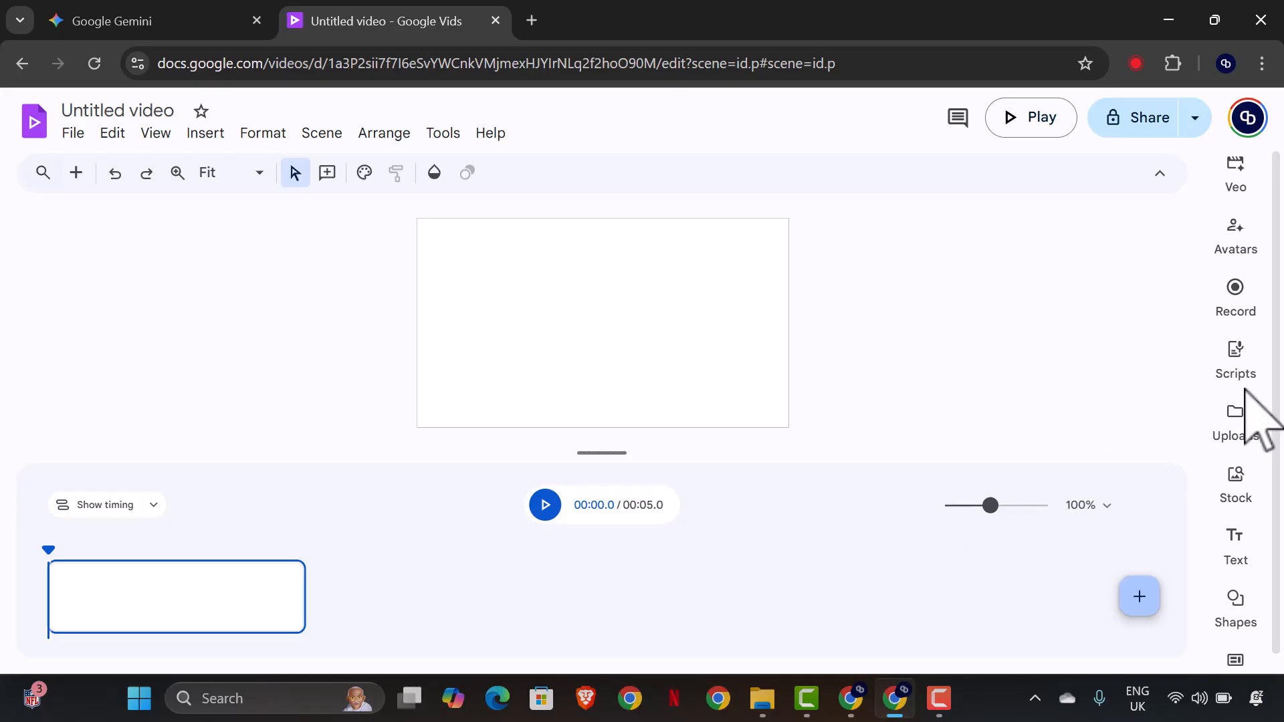
{"action": "scroll", "coordinate": [1227, 498], "scroll_direction": "down", "scroll_amount": 1}
{"action": "scroll", "coordinate": [1217, 533], "scroll_direction": "up", "scroll_amount": 1}
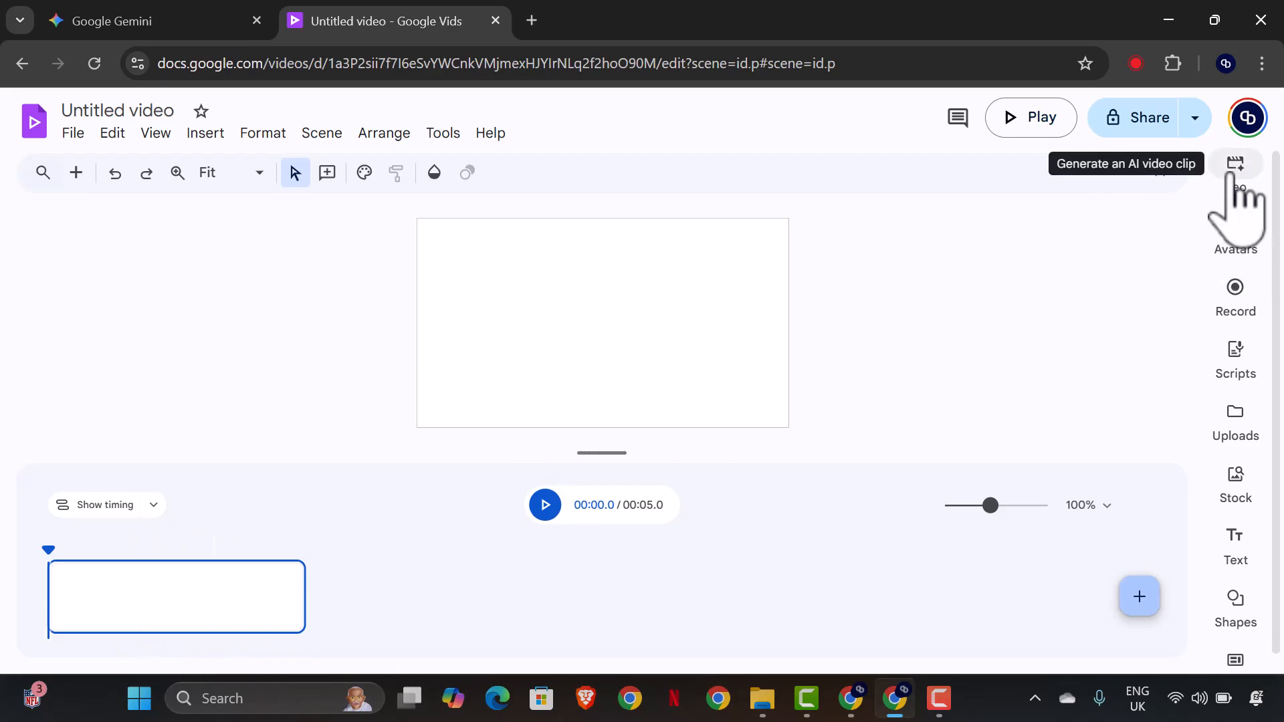
Search Google for "google flow" in a new browser tab.
{"action": "left_click", "coordinate": [531, 21]}
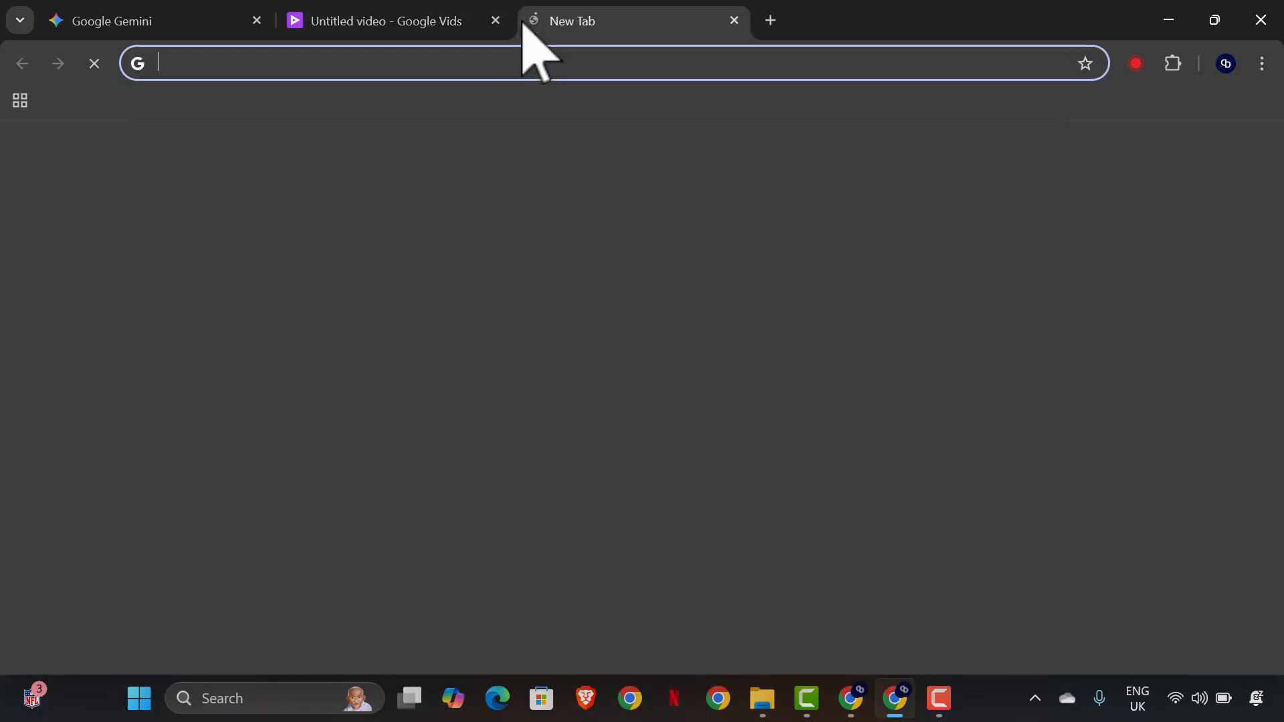
{"action": "type", "text": "flo"}
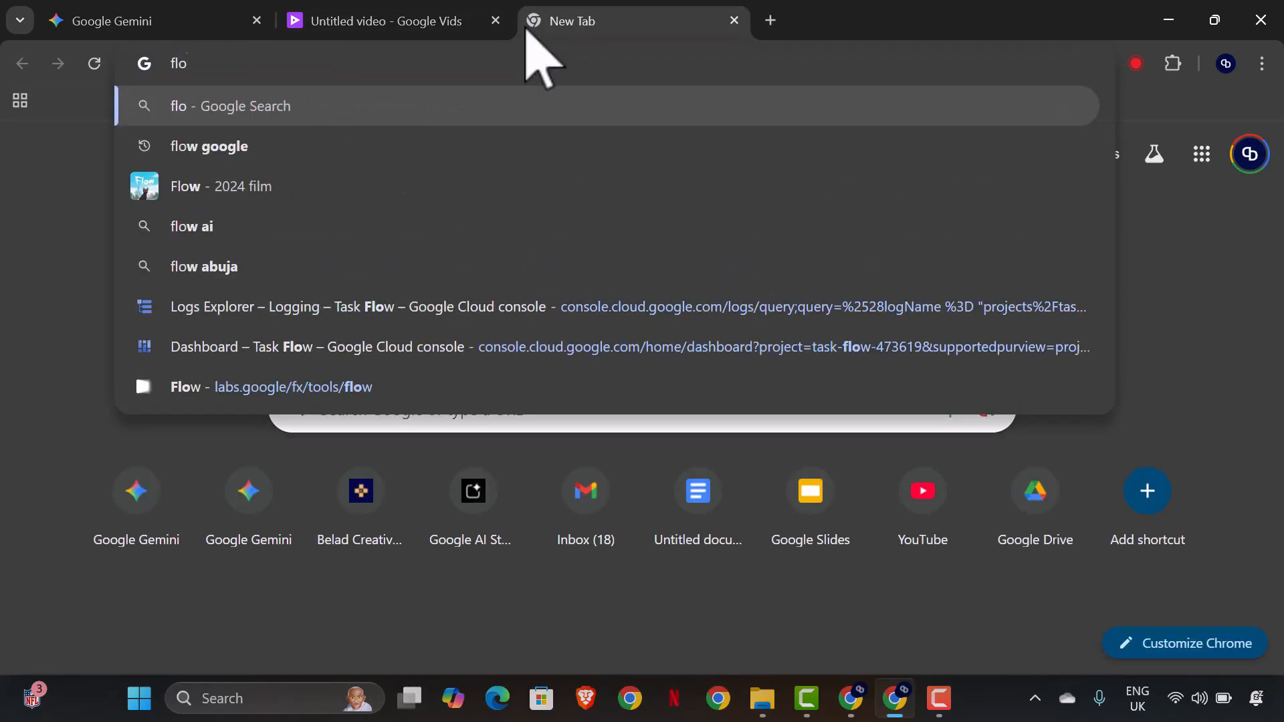
{"action": "type", "text": "q"}
{"action": "key", "text": "BackSpace"}
{"action": "key", "text": "BackSpace"}
{"action": "key", "text": "BackSpace"}
{"action": "key", "text": "BackSpace"}
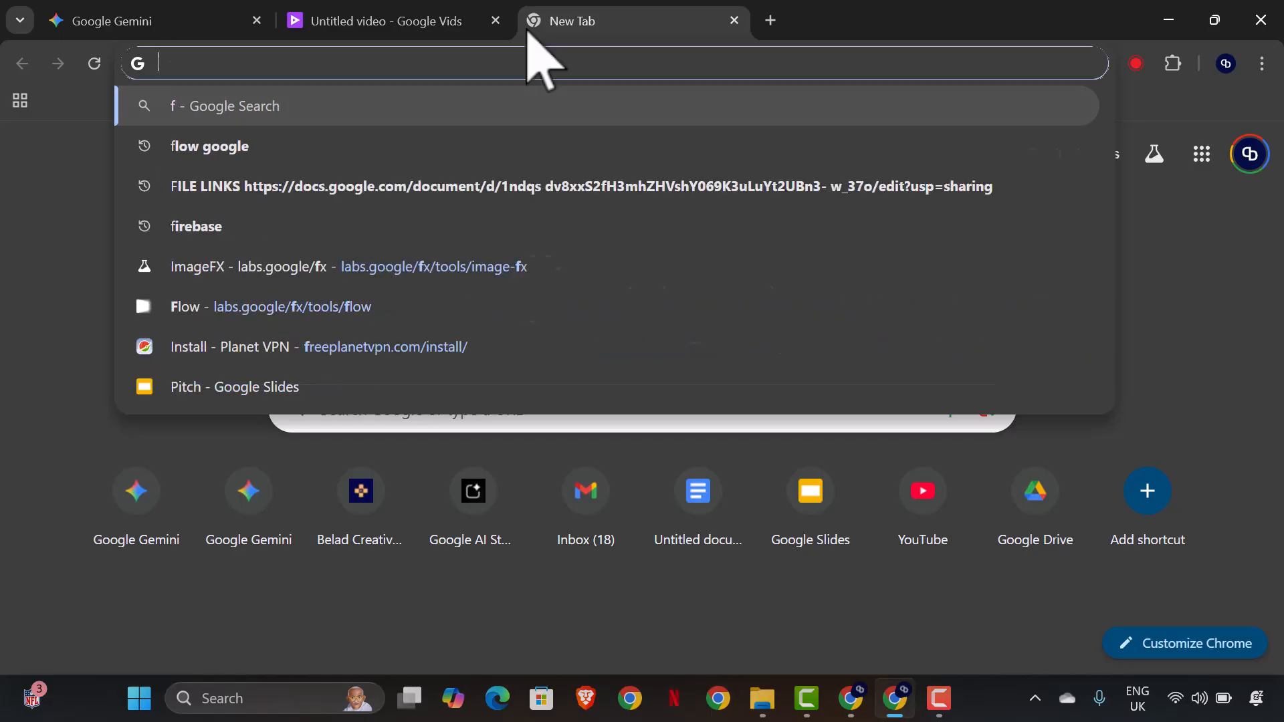
{"action": "type", "text": "goo"}
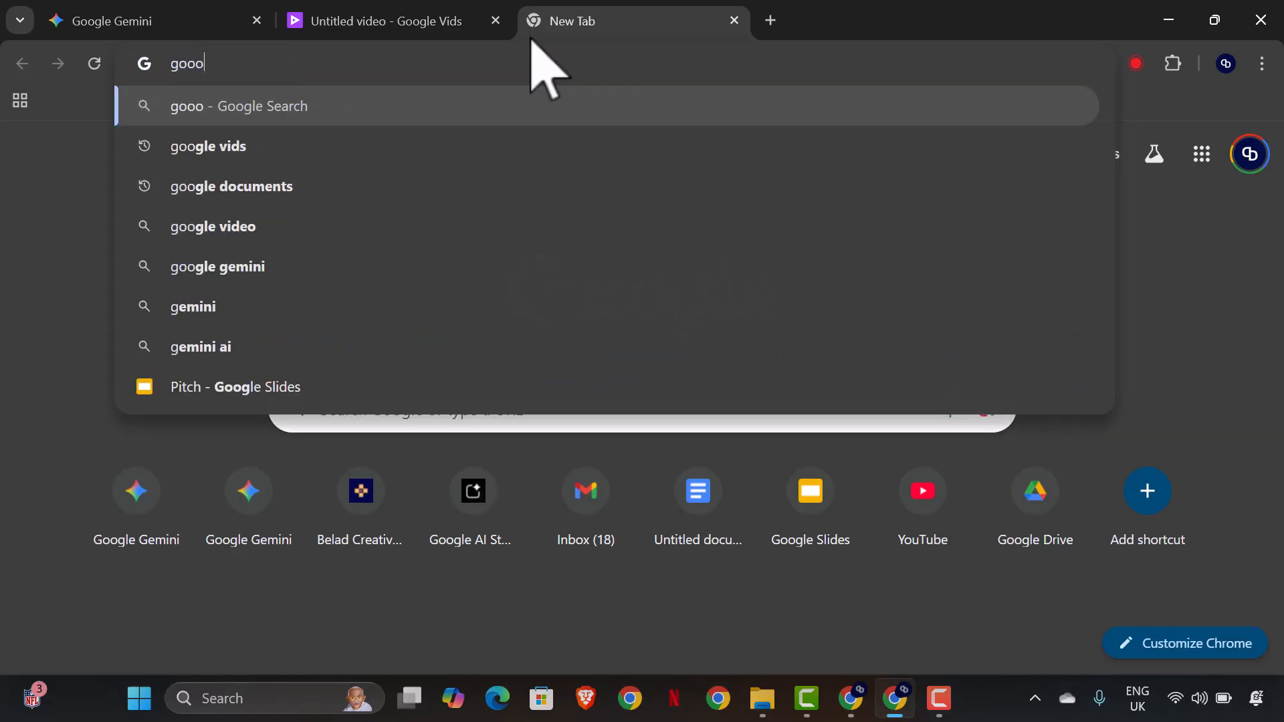
{"action": "type", "text": "gl"}
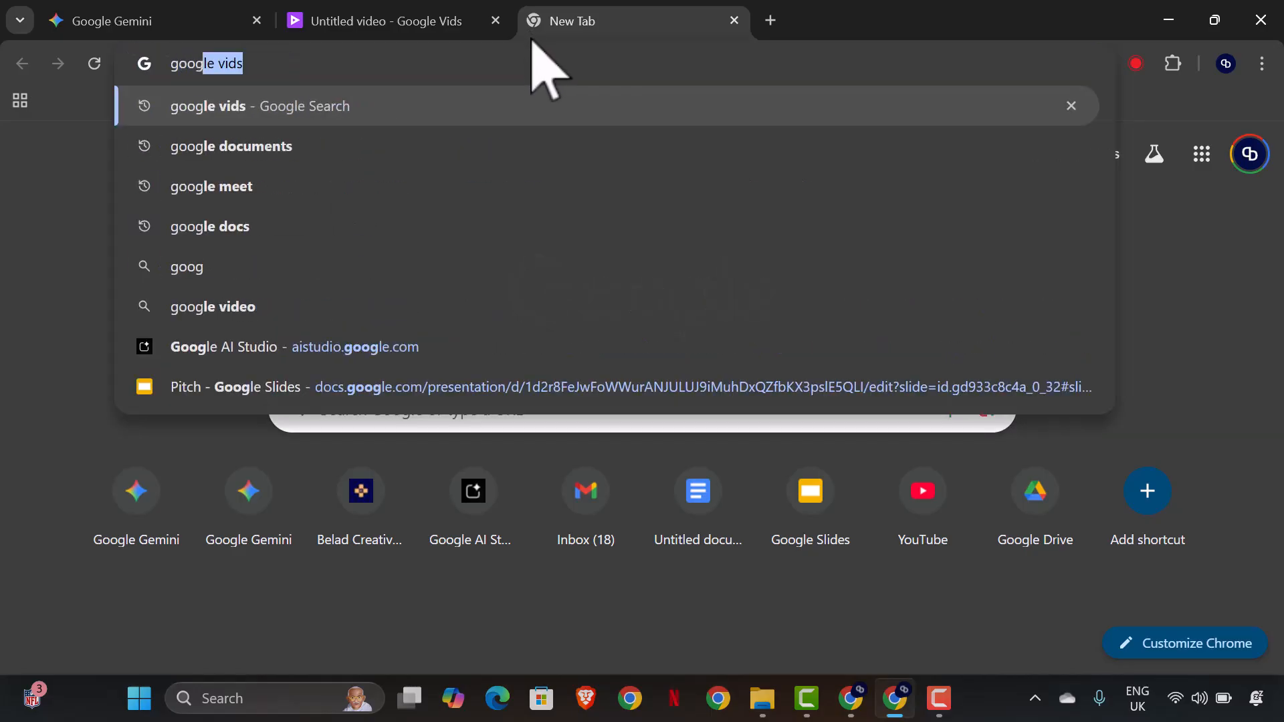
{"action": "type", "text": "e"}
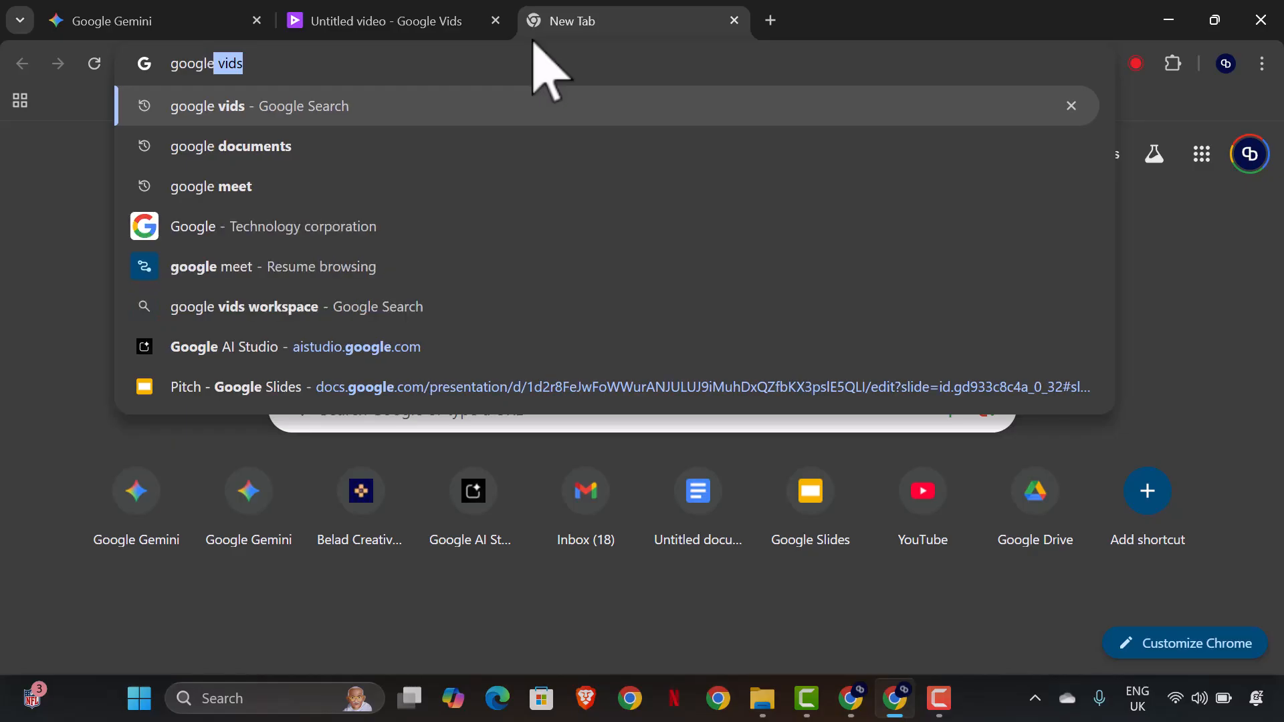
{"action": "type", "text": " flow"}
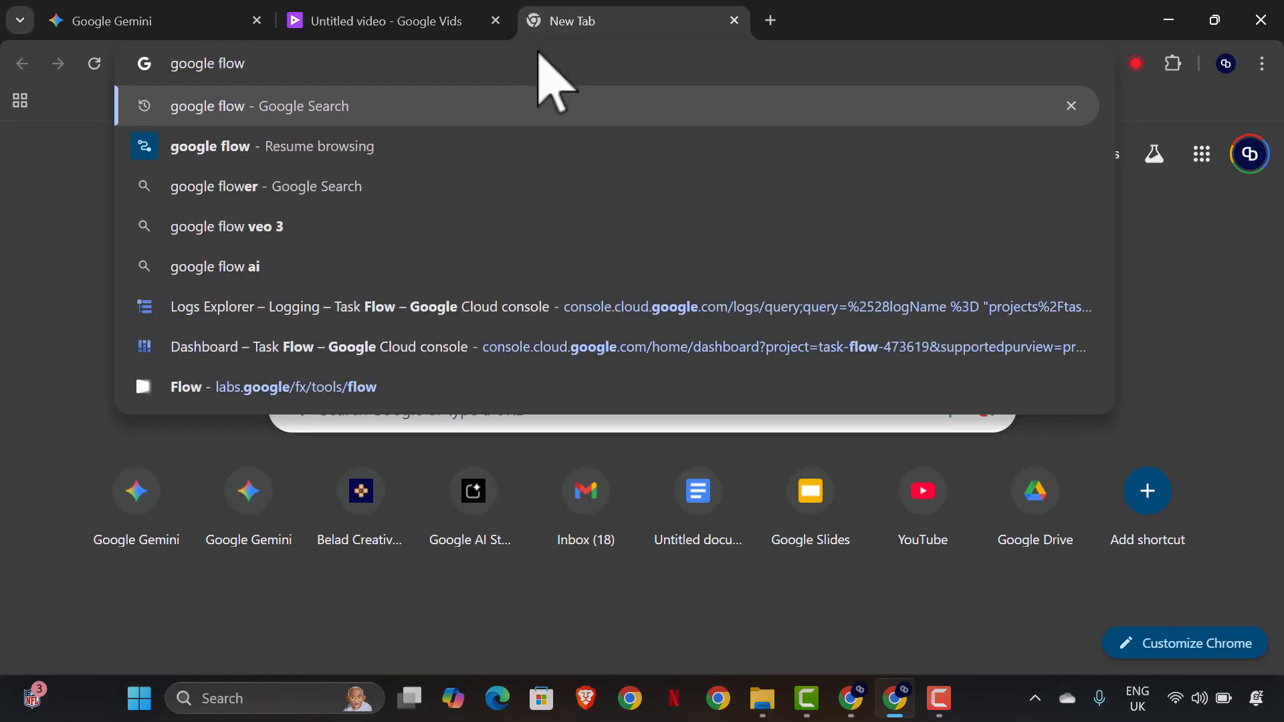
{"action": "key", "text": "Return"}
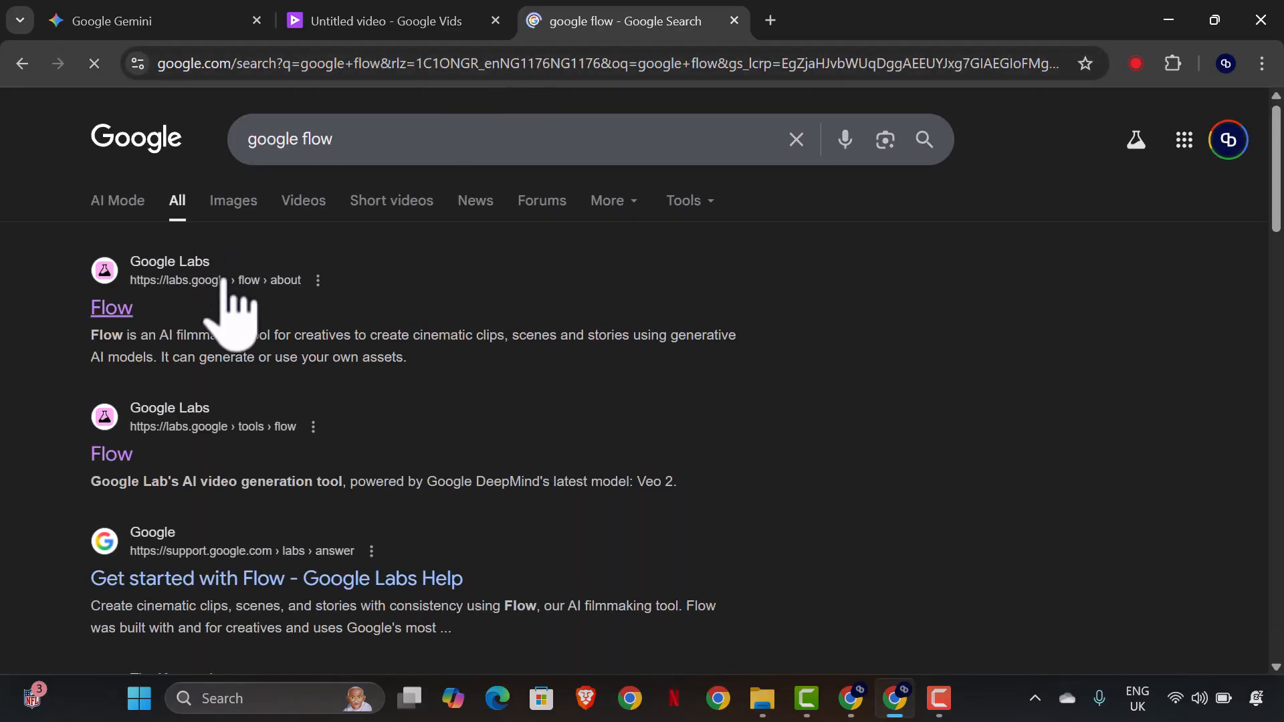
Open the Flow creation tool from the first search result's about page and close that about page.
{"action": "left_click", "coordinate": [100, 312]}
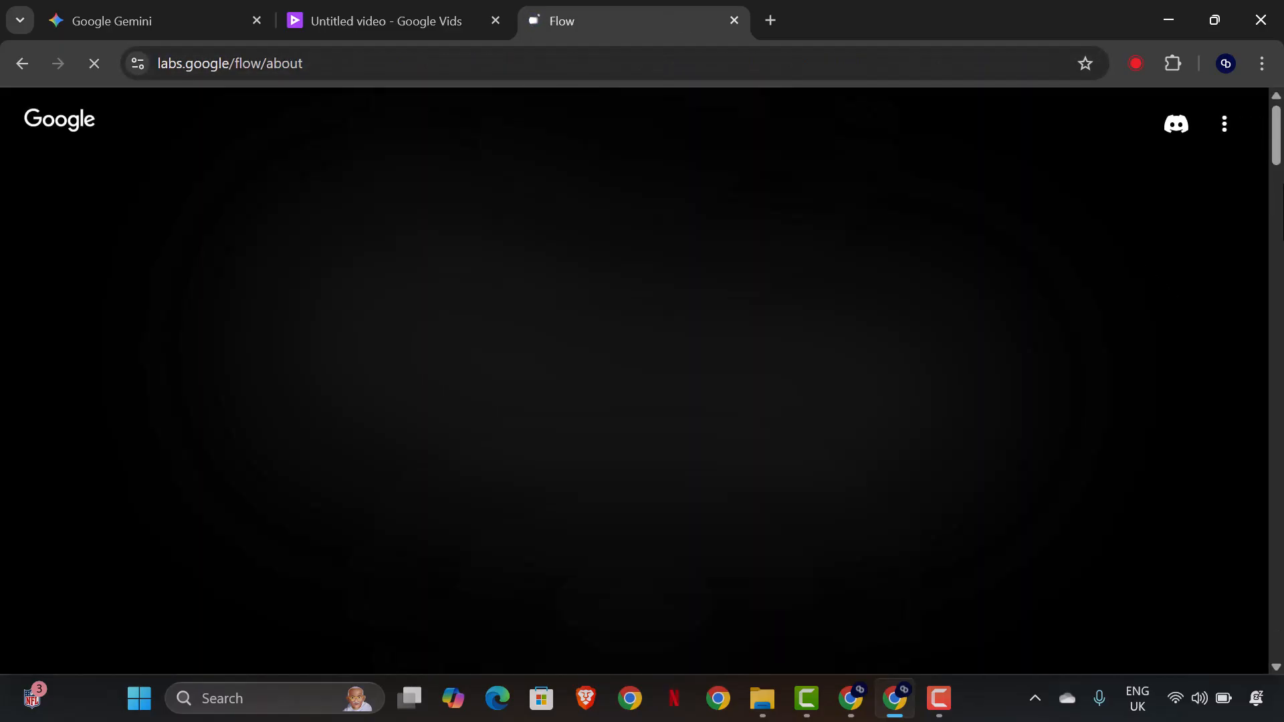
{"action": "scroll", "coordinate": [769, 535], "scroll_direction": "down", "scroll_amount": 3}
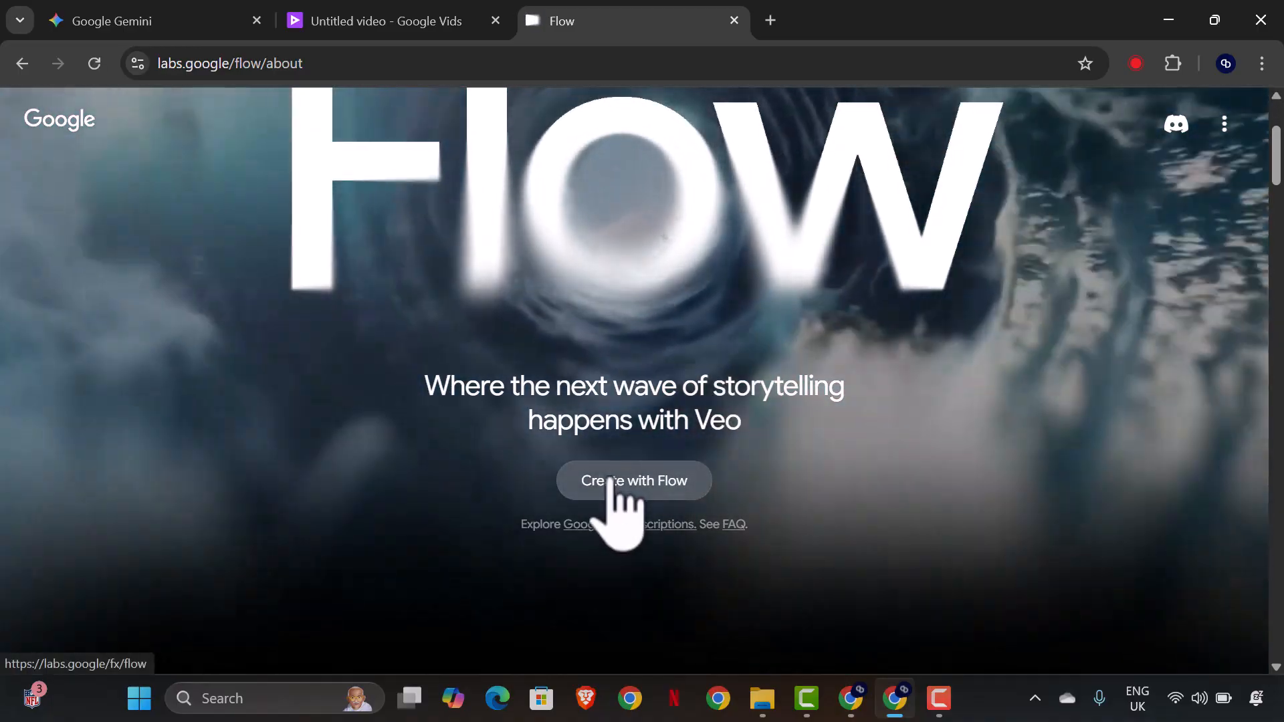
{"action": "left_click", "coordinate": [615, 483]}
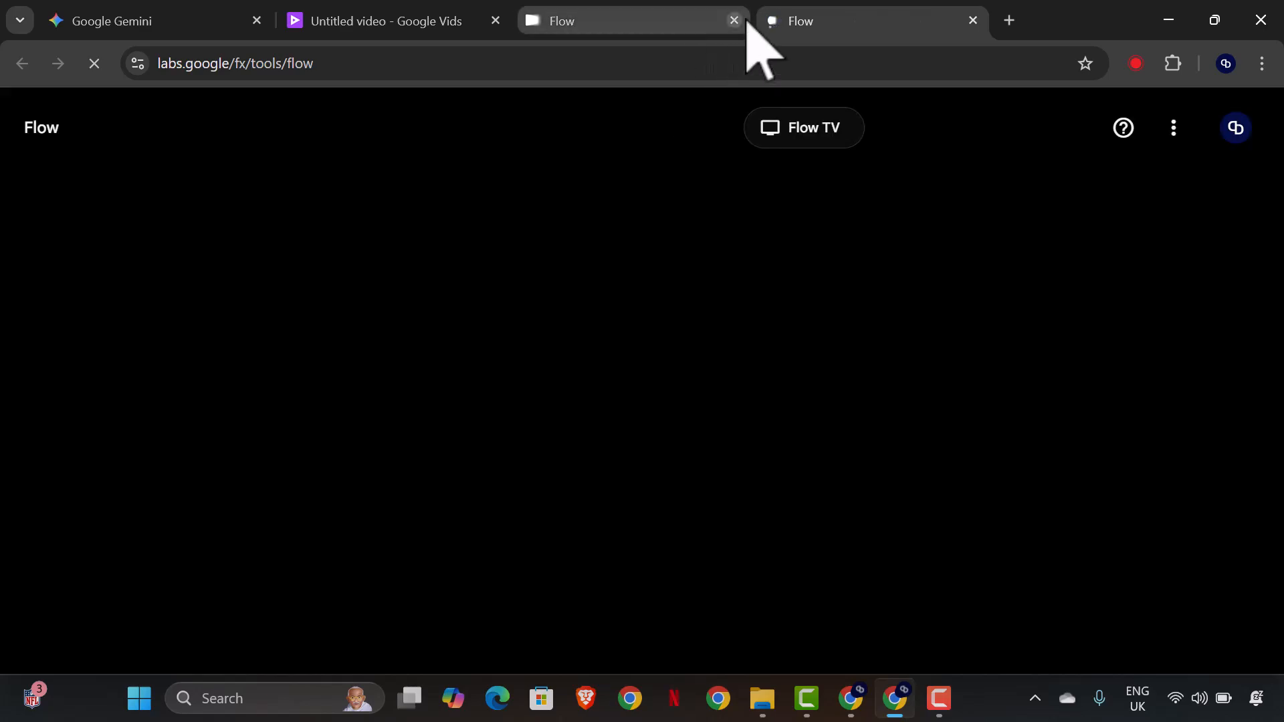
{"action": "left_click", "coordinate": [734, 20]}
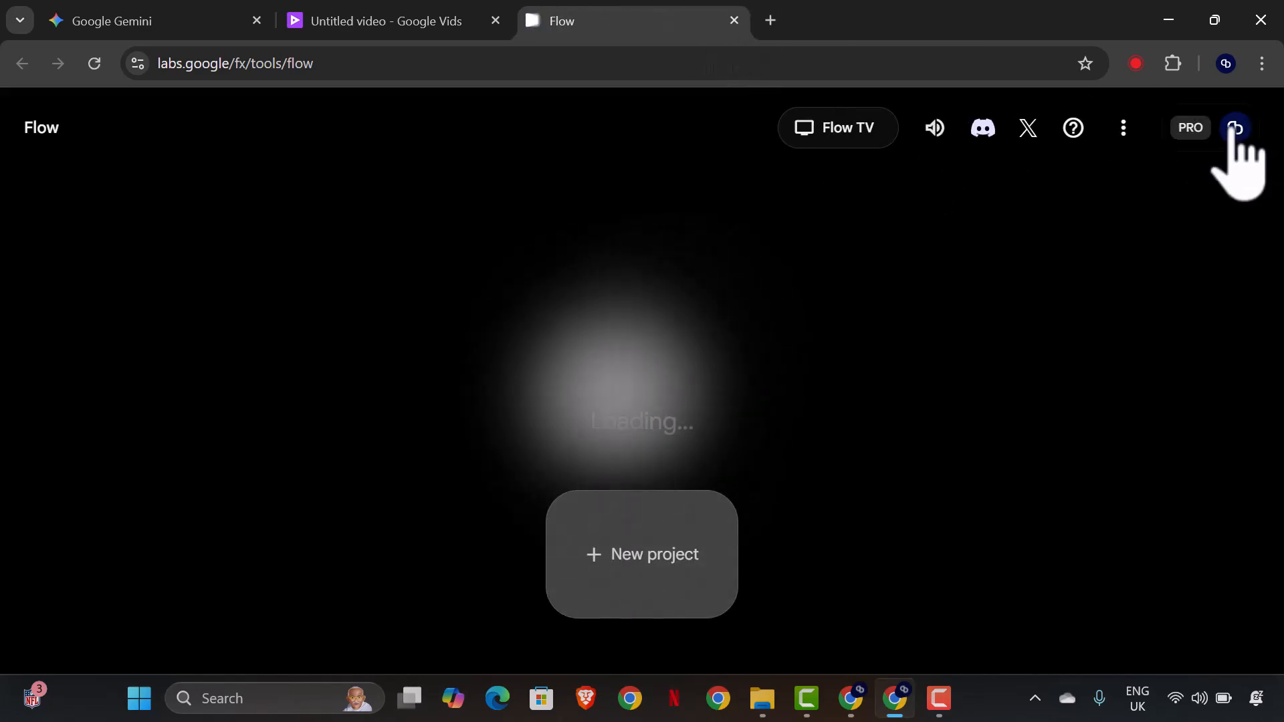
Check the remaining AI credits on the Flow account and return to the untitled Google Vids project.
{"action": "left_click", "coordinate": [1236, 127]}
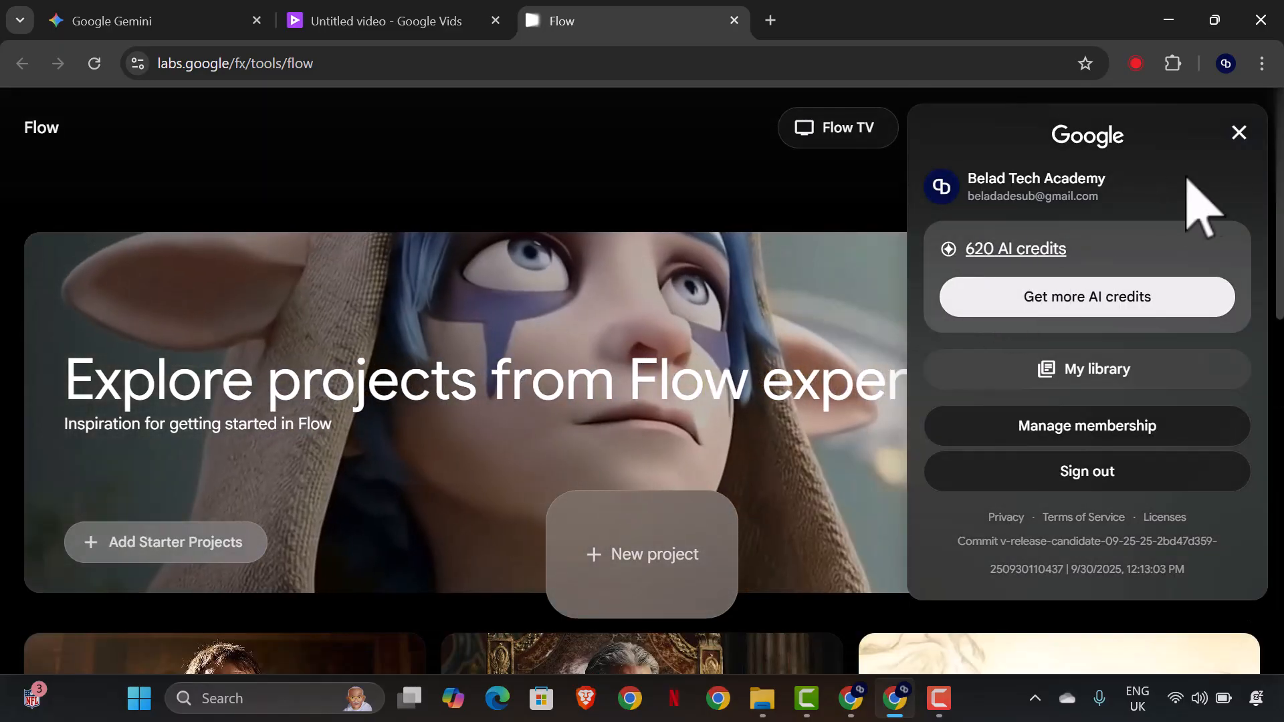
{"action": "left_click", "coordinate": [1239, 133]}
{"action": "left_click", "coordinate": [386, 16]}
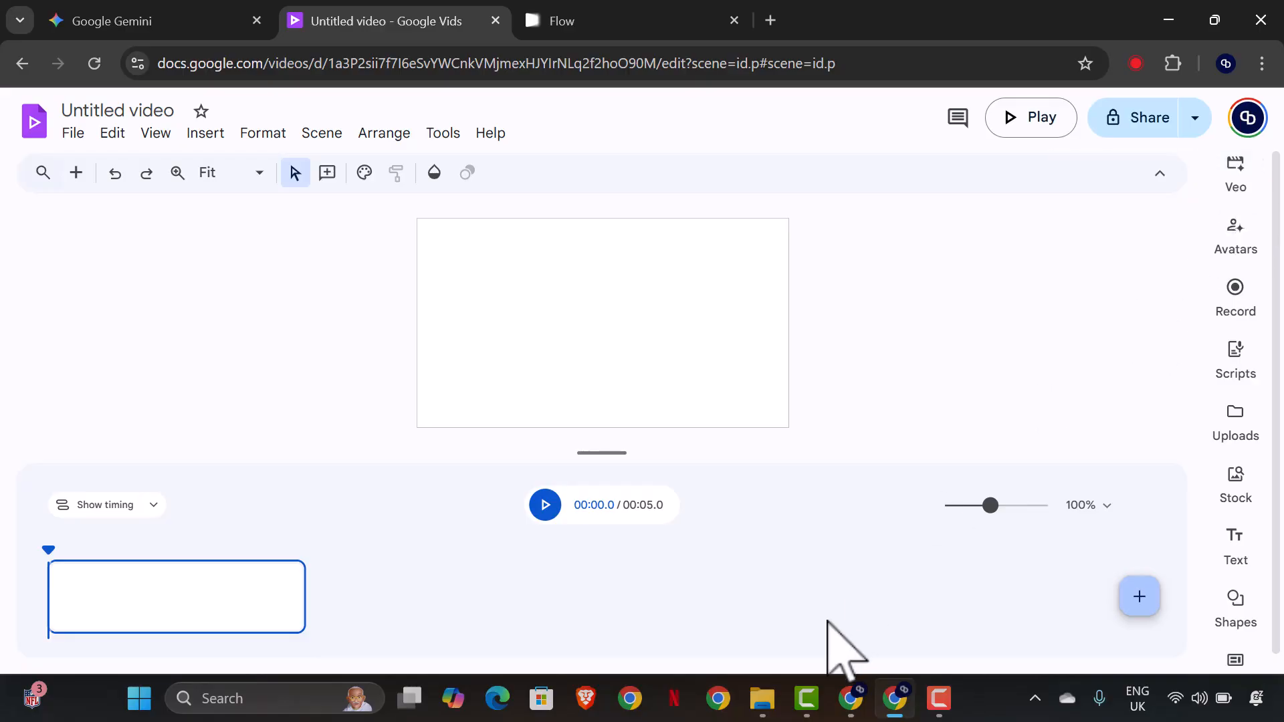
Ask Gemini "Give me prompts to convert each scenes of the 15 images to video on Google Veo 3 for every 8 seconds".
{"action": "left_click", "coordinate": [201, 19]}
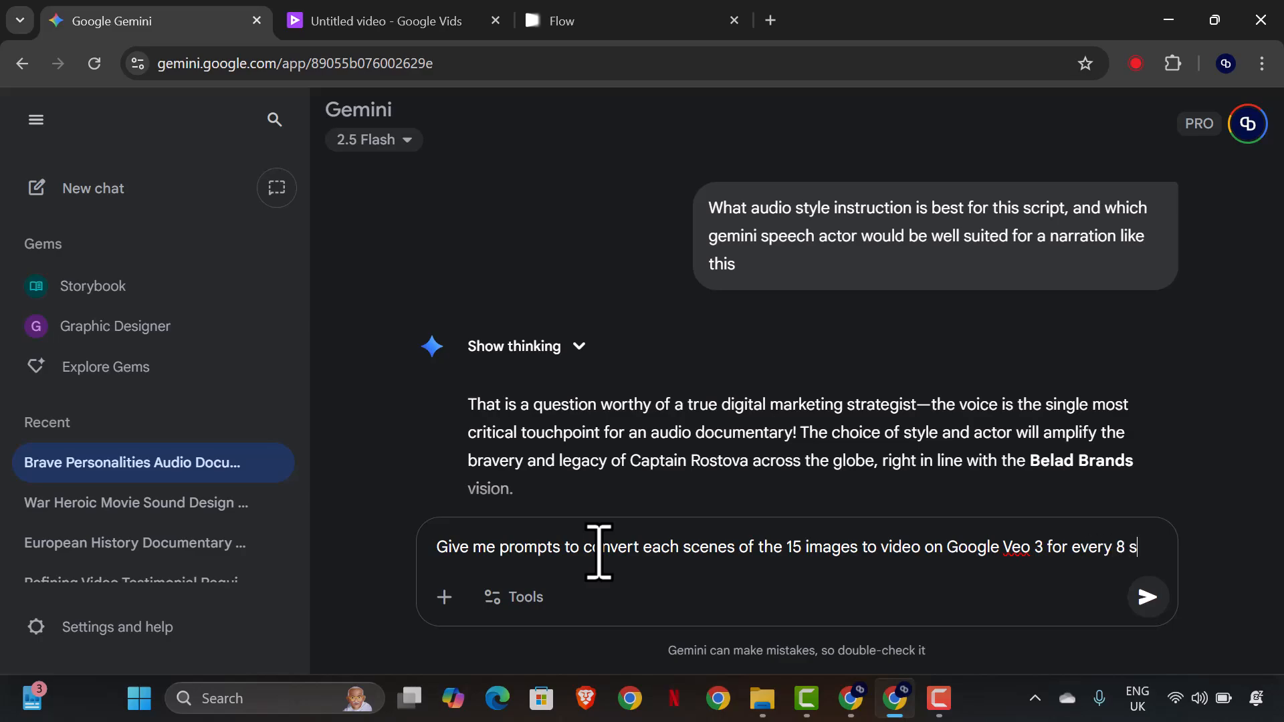
{"action": "type", "text": "econds"}
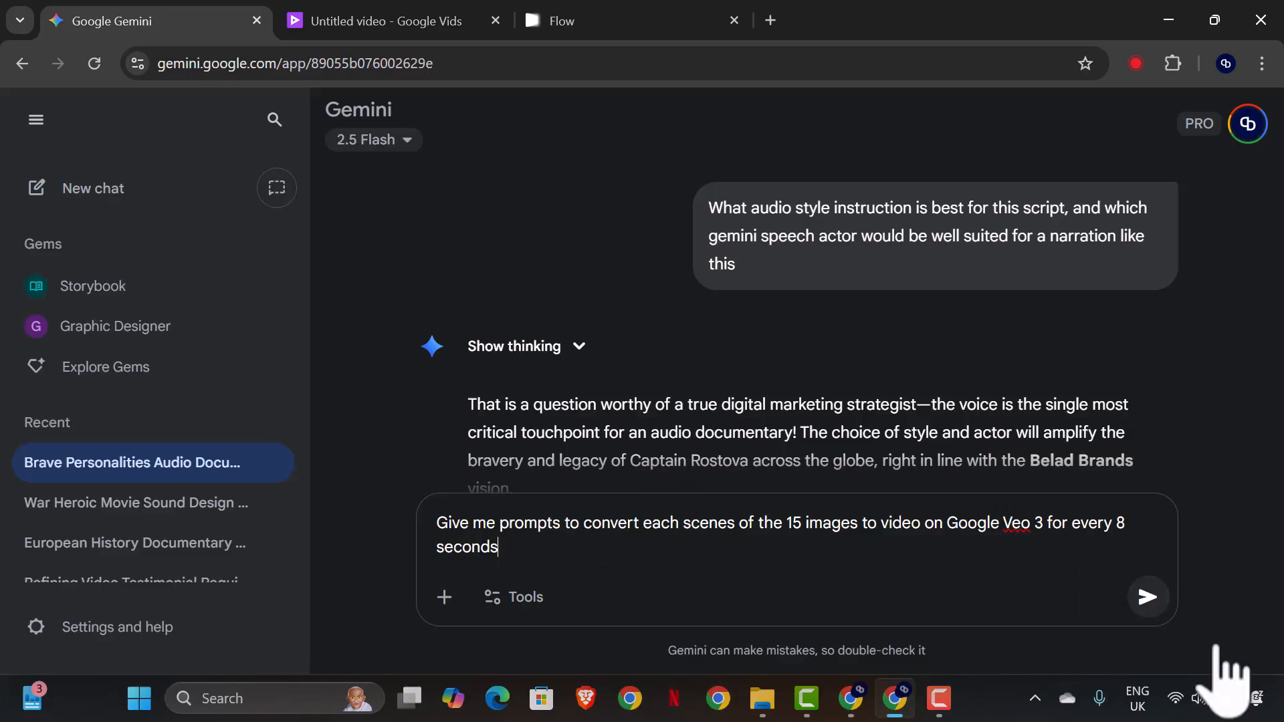
{"action": "left_click", "coordinate": [1147, 597]}
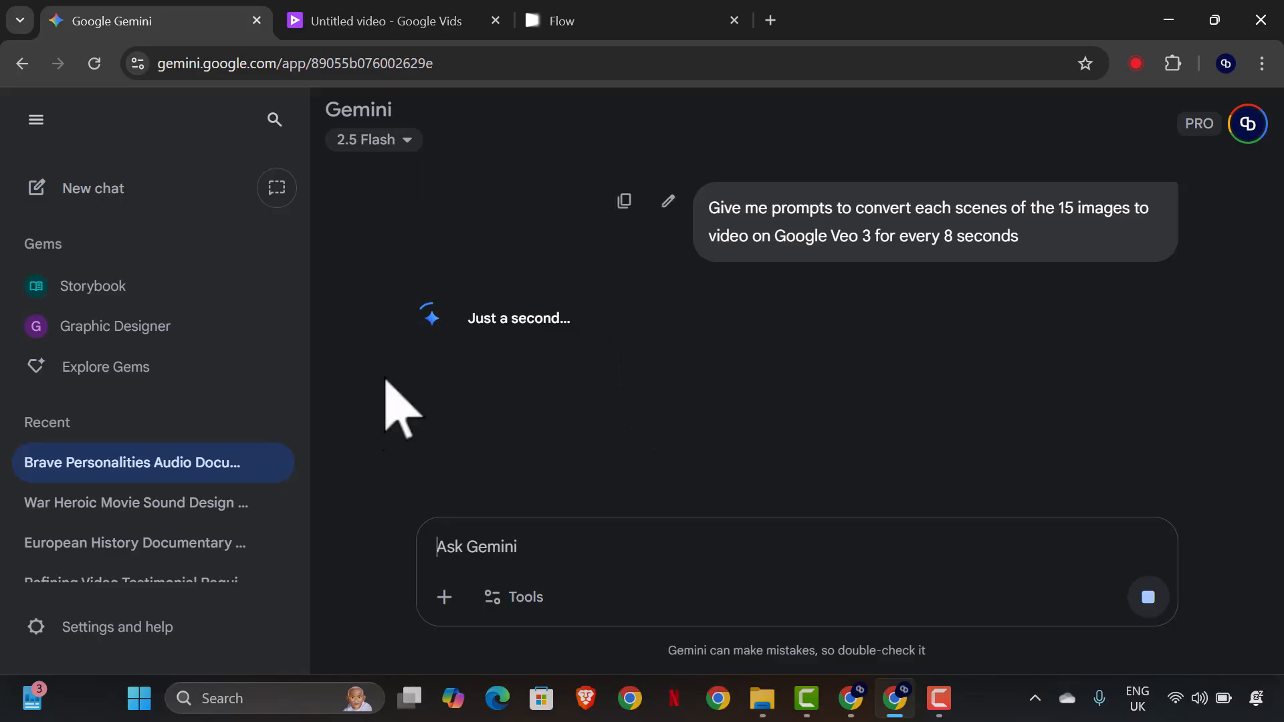
Open the Veo AI video clip generator in the untitled Google Vids project and return to the Gemini chat.
{"action": "left_click", "coordinate": [401, 27]}
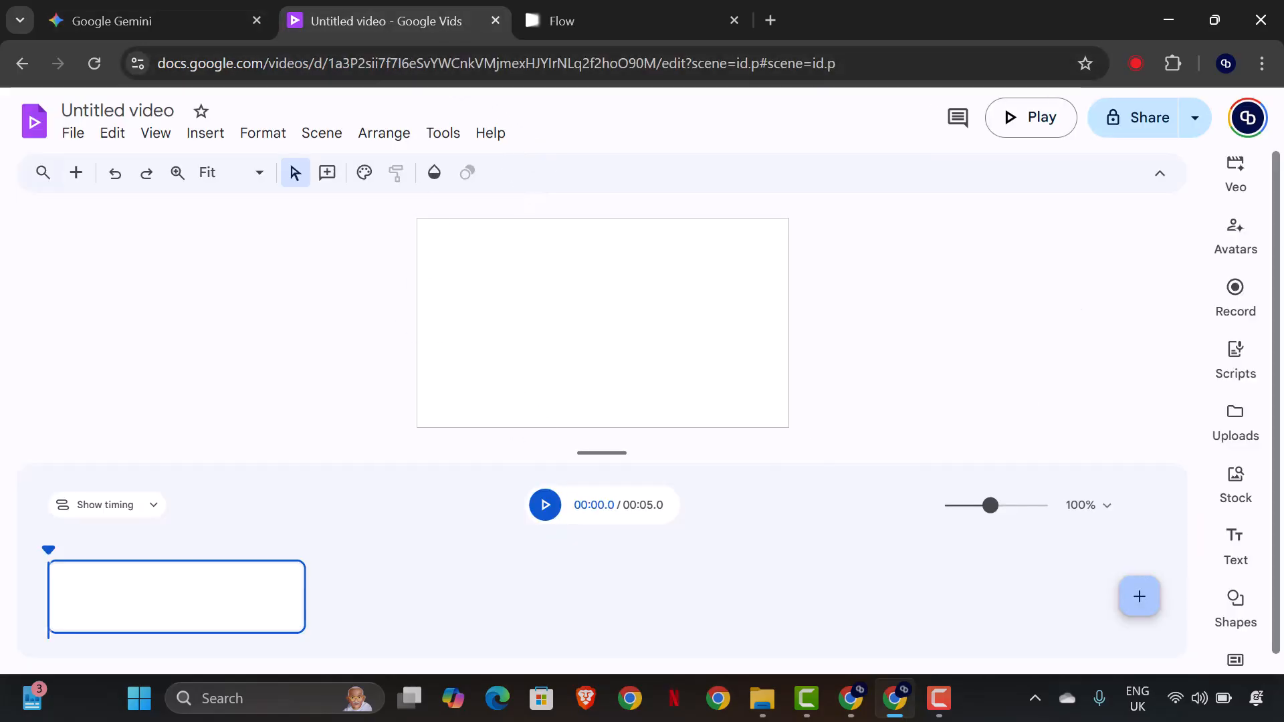
{"action": "left_click", "coordinate": [1238, 187]}
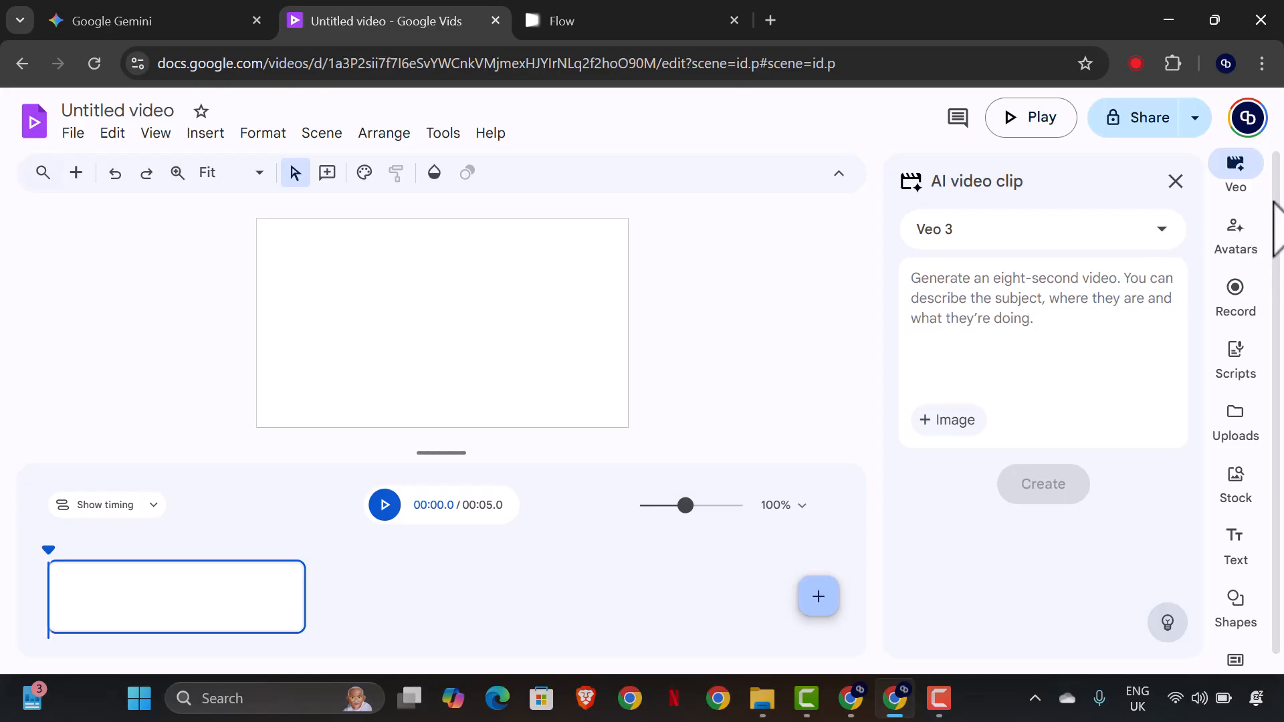
{"action": "left_click", "coordinate": [79, 20]}
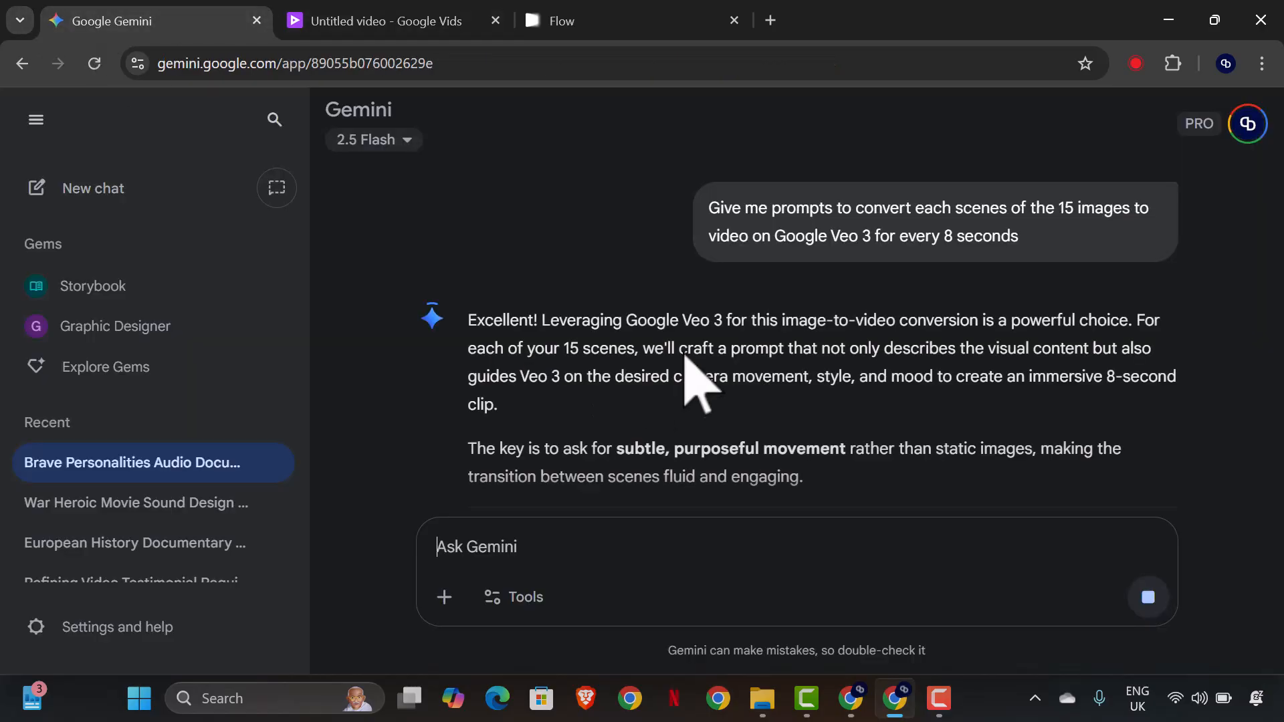
Review the opening of Gemini's answer and copy the Google Veo 3 prompt text for Scene 1, "The Weight of Expectation".
{"action": "scroll", "coordinate": [601, 374], "scroll_direction": "down", "scroll_amount": 1}
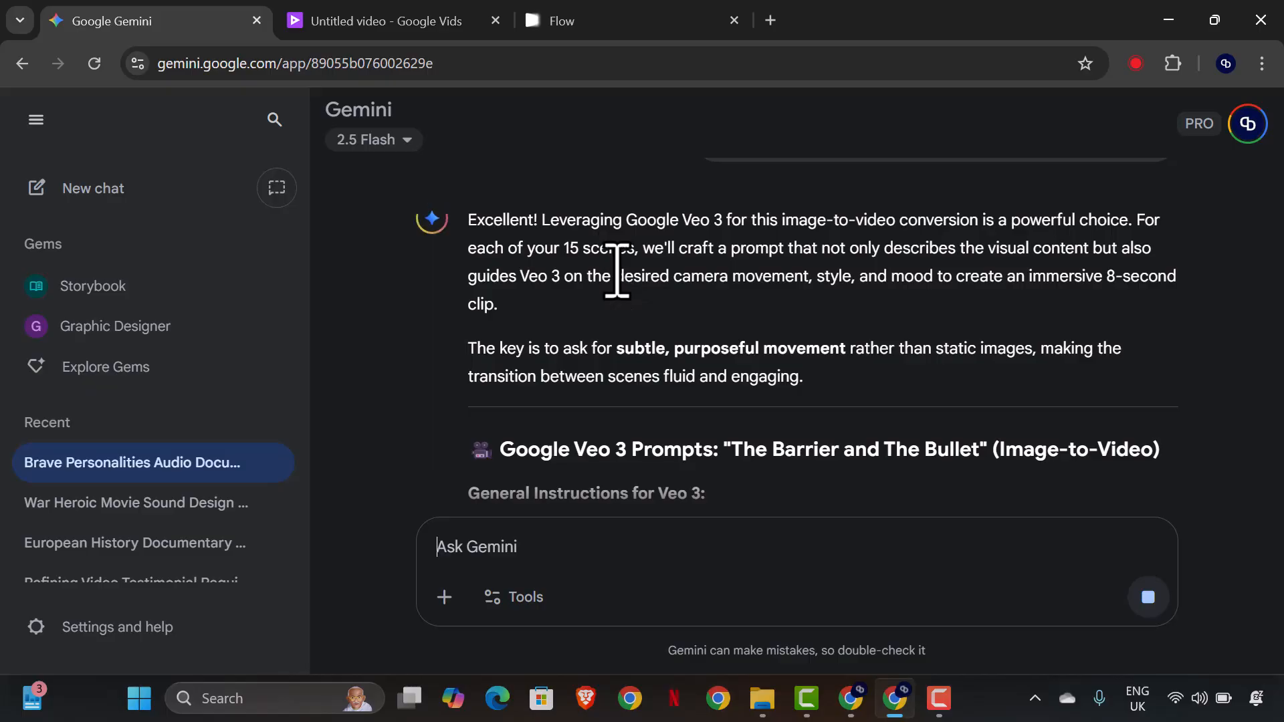
{"action": "scroll", "coordinate": [616, 294], "scroll_direction": "down", "scroll_amount": 5}
{"action": "scroll", "coordinate": [555, 308], "scroll_direction": "up", "scroll_amount": 1}
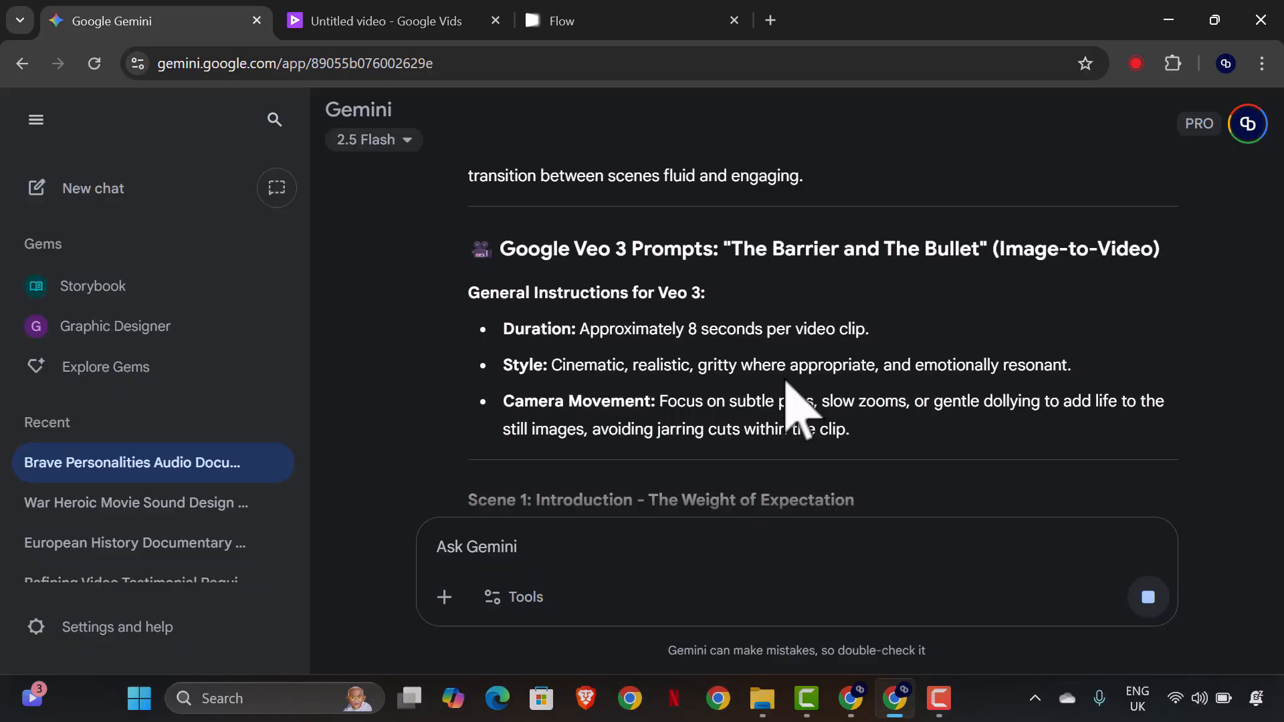
{"action": "scroll", "coordinate": [692, 375], "scroll_direction": "down", "scroll_amount": 1}
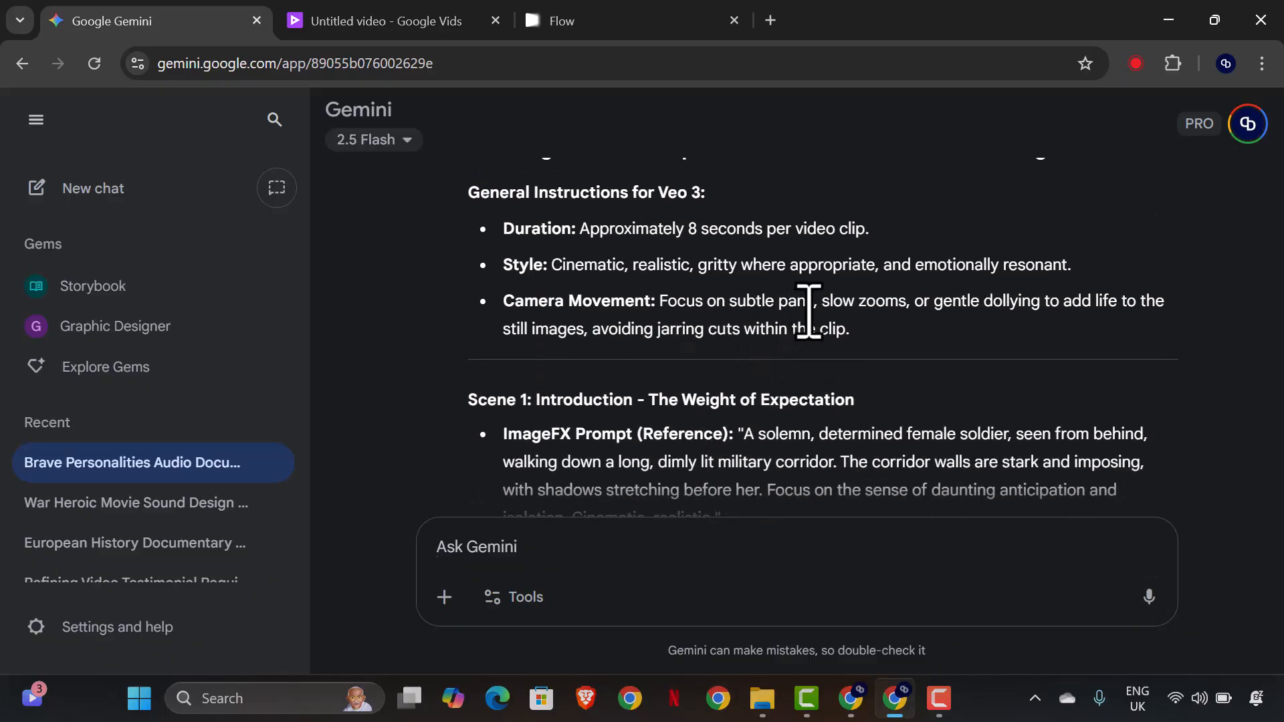
{"action": "scroll", "coordinate": [736, 341], "scroll_direction": "down", "scroll_amount": 1}
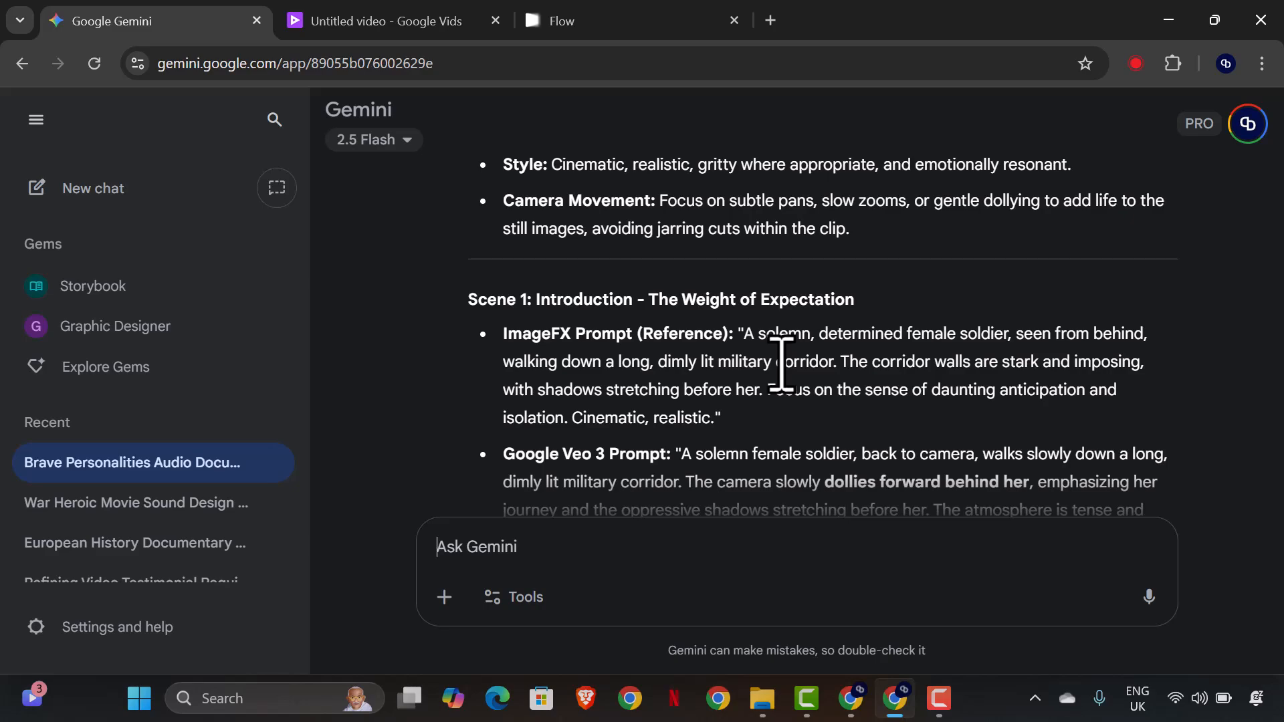
{"action": "scroll", "coordinate": [723, 382], "scroll_direction": "down", "scroll_amount": 1}
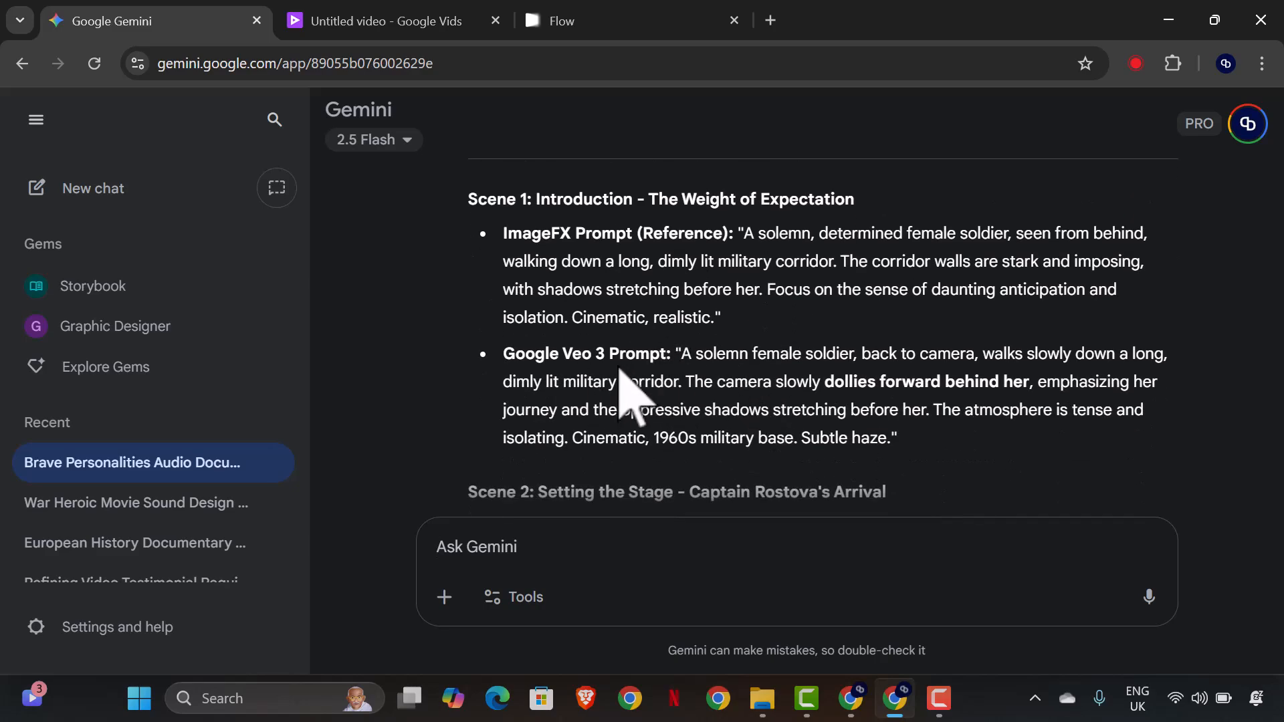
{"action": "scroll", "coordinate": [723, 384], "scroll_direction": "down", "scroll_amount": 1}
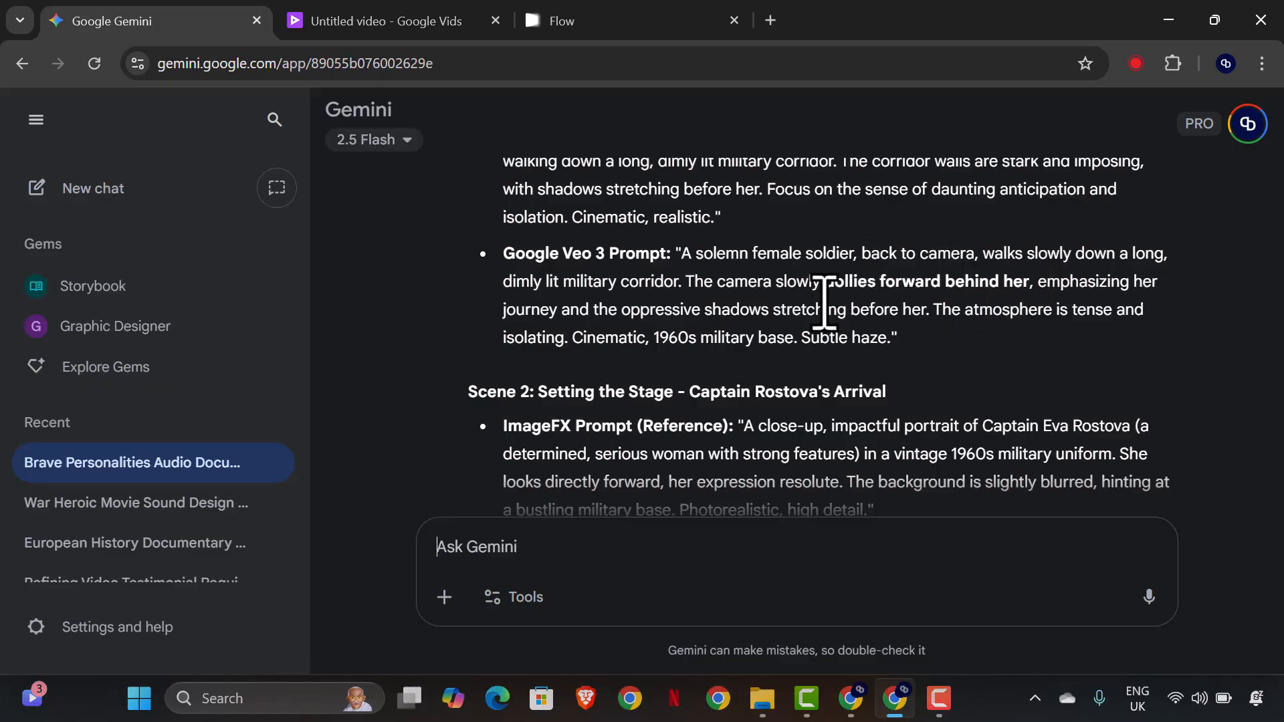
{"action": "left_click_drag", "start_coordinate": [682, 253], "coordinate": [903, 344]}
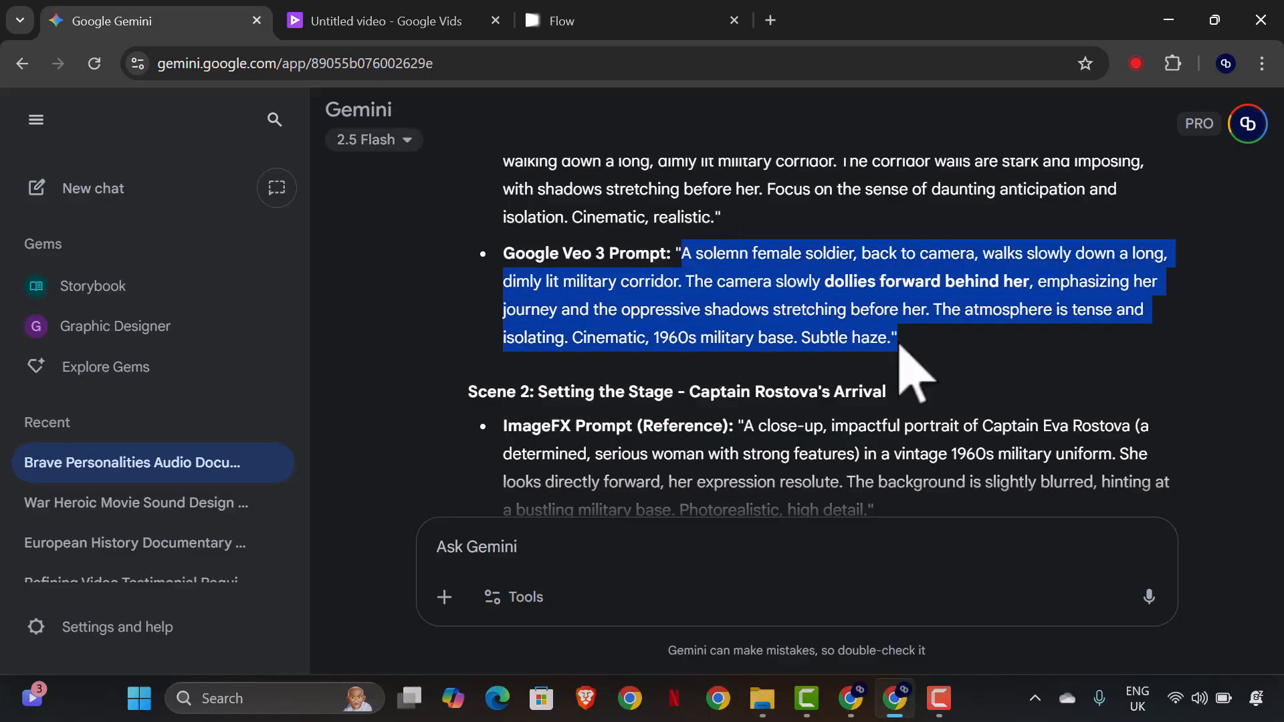
{"action": "right_click", "coordinate": [812, 307]}
{"action": "left_click", "coordinate": [839, 314]}
Switch to Google Vids, start adding an image to the Veo 3 prompt and browse to "The Barrier and The Bullet" folder in Downloads.
{"action": "left_click", "coordinate": [311, 19]}
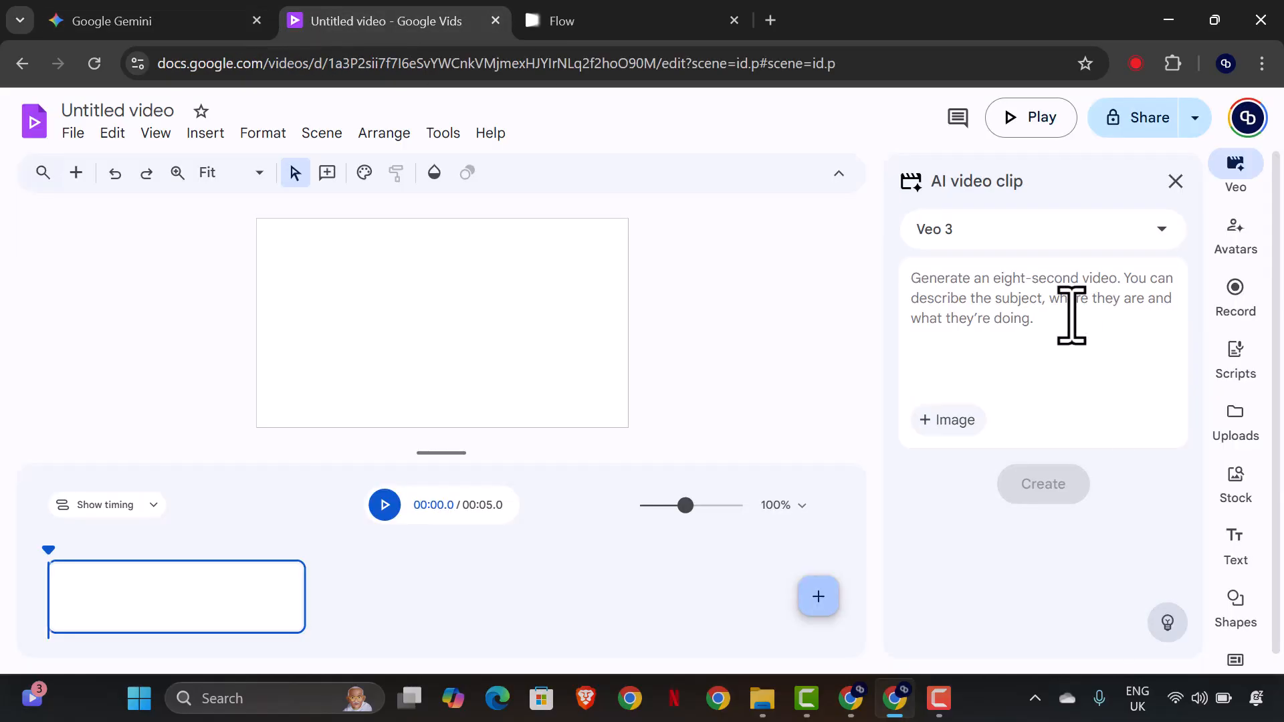
{"action": "left_click", "coordinate": [963, 421]}
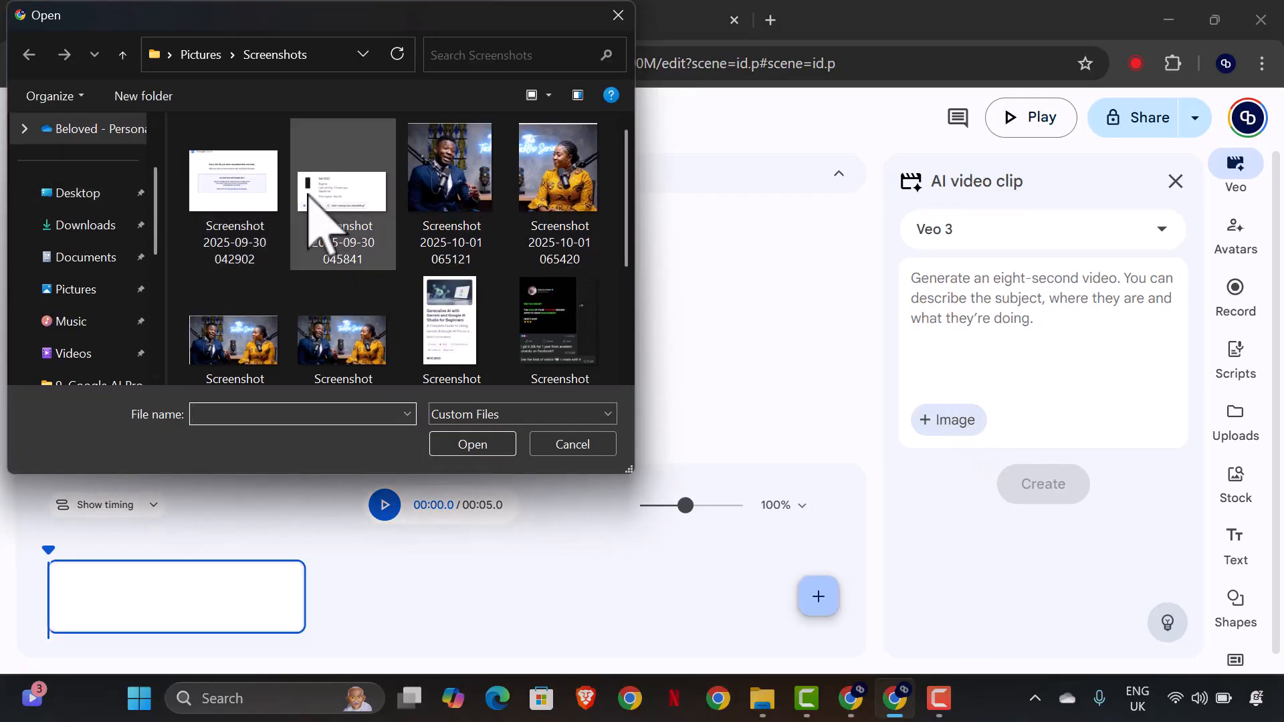
{"action": "left_click", "coordinate": [100, 194]}
{"action": "scroll", "coordinate": [104, 267], "scroll_direction": "down", "scroll_amount": 3}
{"action": "scroll", "coordinate": [104, 267], "scroll_direction": "up", "scroll_amount": 3}
{"action": "left_click", "coordinate": [99, 226]}
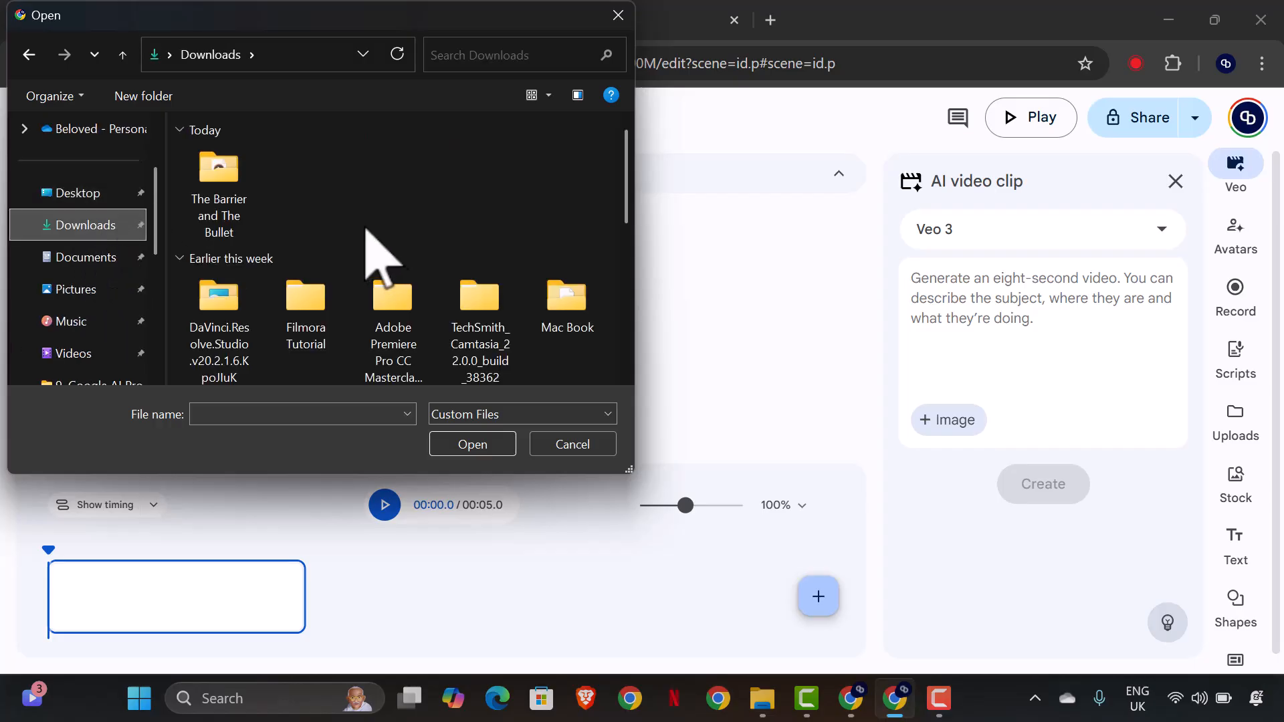
{"action": "double_click", "coordinate": [230, 215]}
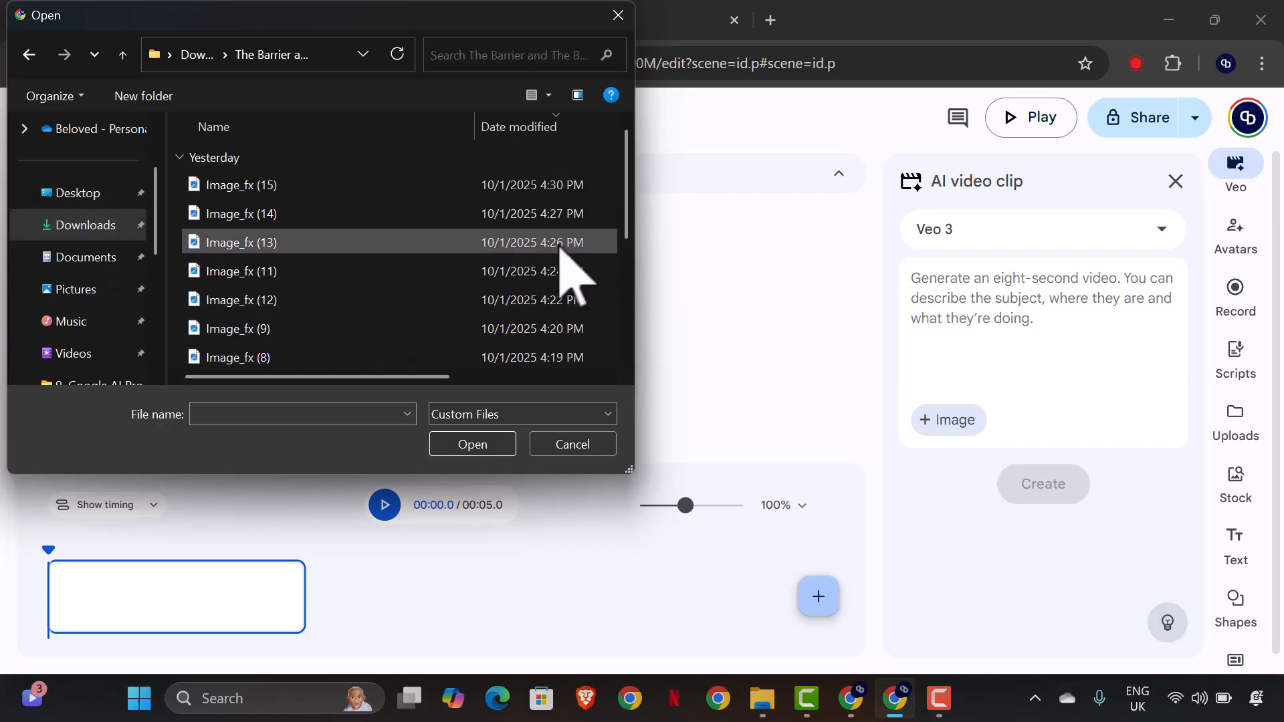
Show the folder's files as large icons and attach Image_fx (1) to the Veo 3 prompt.
{"action": "left_click", "coordinate": [541, 96]}
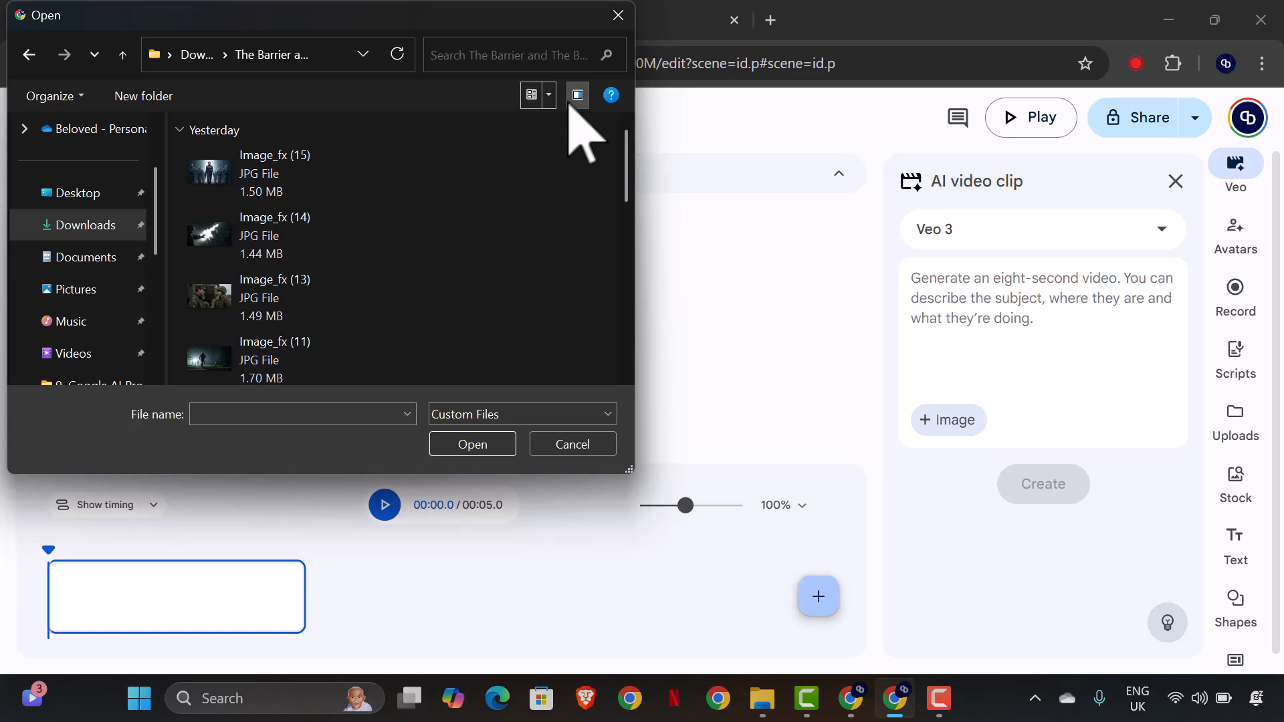
{"action": "left_click", "coordinate": [549, 95]}
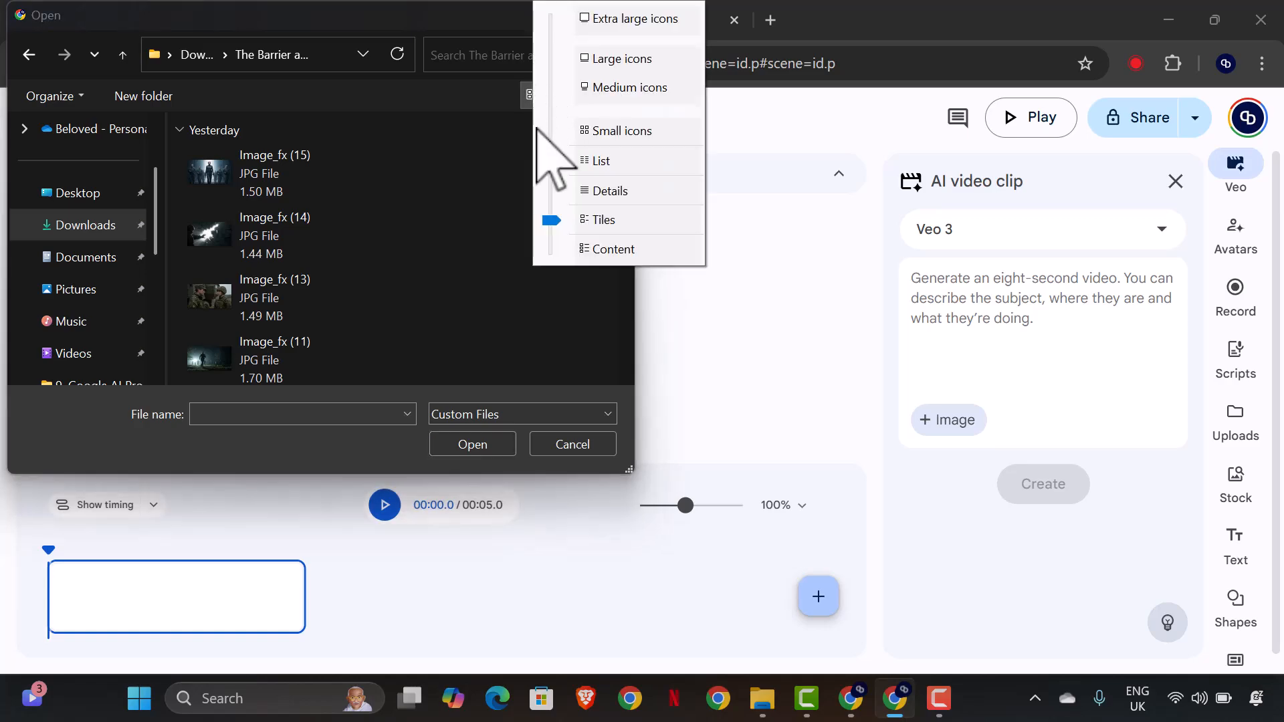
{"action": "left_click", "coordinate": [646, 60]}
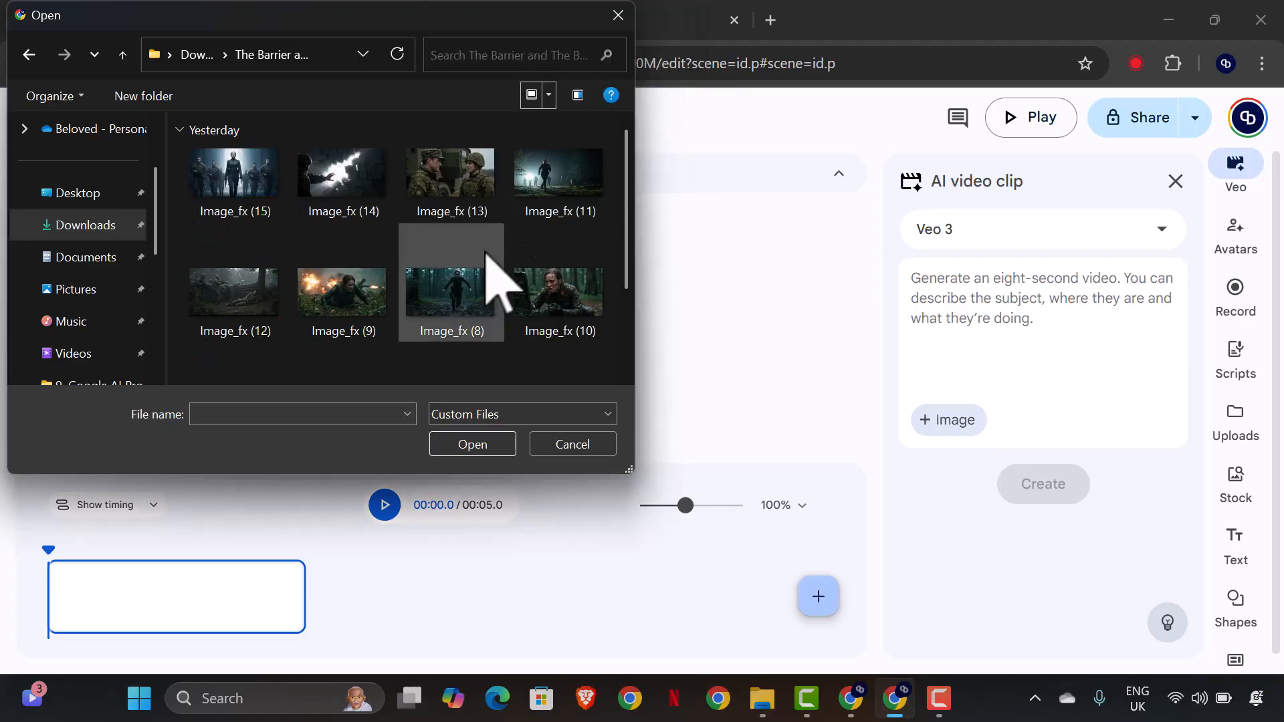
{"action": "scroll", "coordinate": [495, 268], "scroll_direction": "down", "scroll_amount": 3}
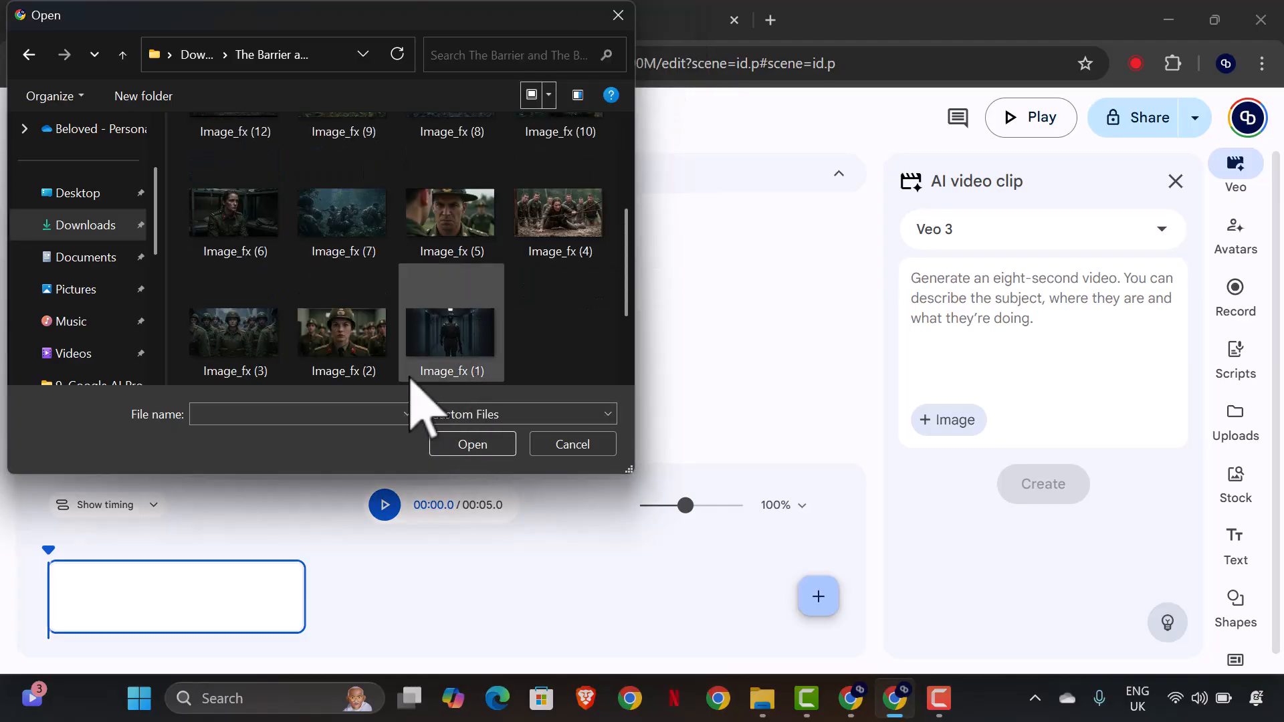
{"action": "left_click", "coordinate": [482, 378]}
{"action": "left_click", "coordinate": [493, 444]}
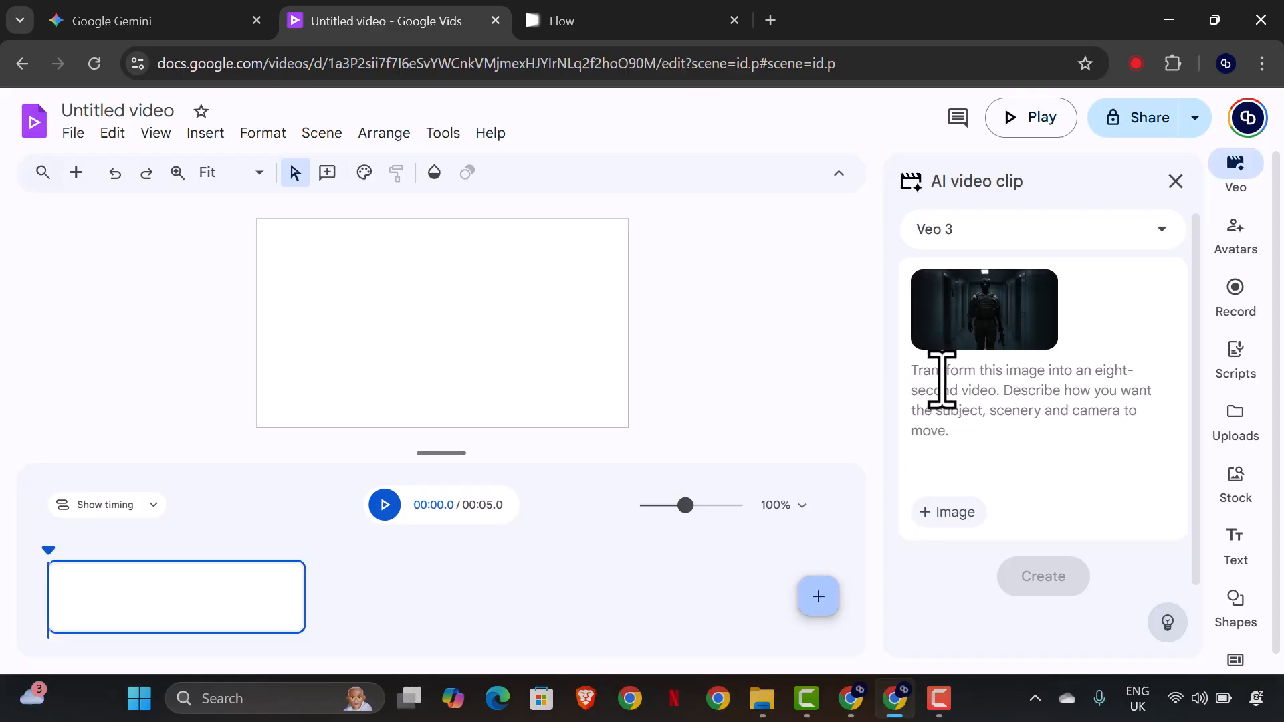
Copy the selected Scene 1 Google Veo 3 prompt again from the Gemini chat.
{"action": "left_click", "coordinate": [164, 17]}
{"action": "right_click", "coordinate": [801, 275]}
{"action": "left_click", "coordinate": [836, 297]}
Paste the Scene 1 prompt under the attached corridor image in Google Vids and generate the Veo 3 clip.
{"action": "left_click", "coordinate": [373, 19]}
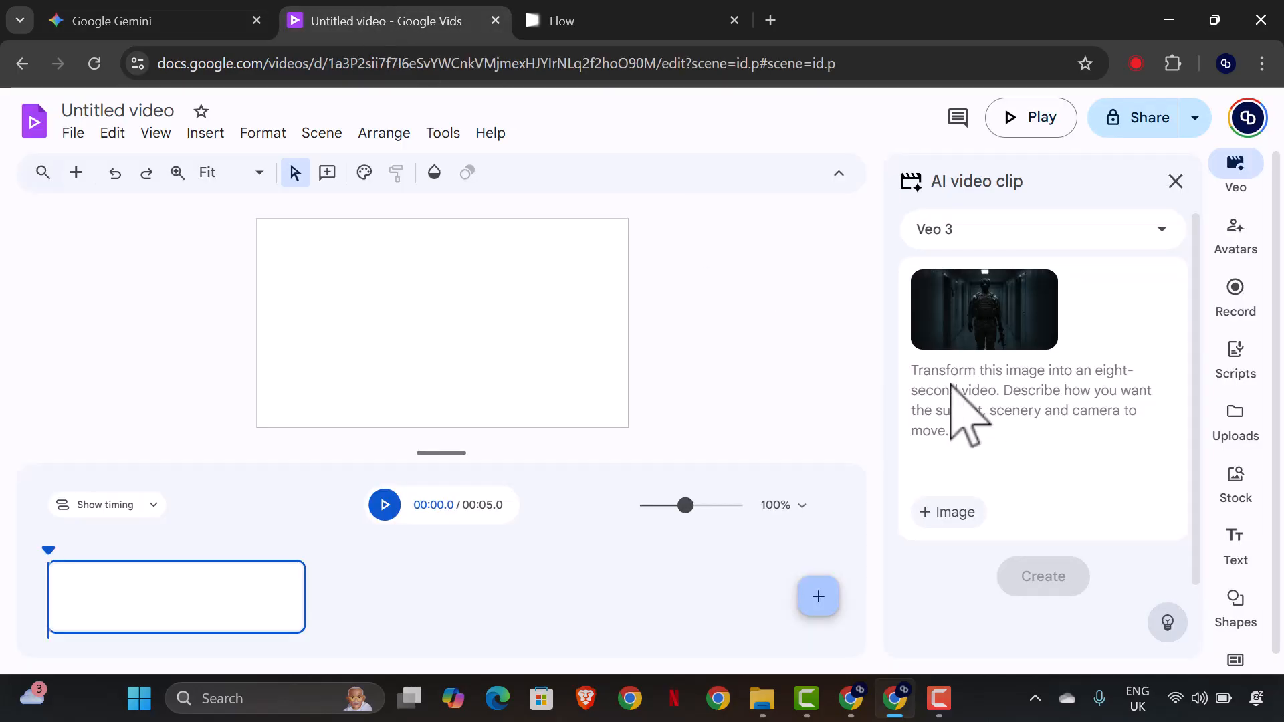
{"action": "right_click", "coordinate": [951, 386]}
{"action": "left_click", "coordinate": [932, 400]}
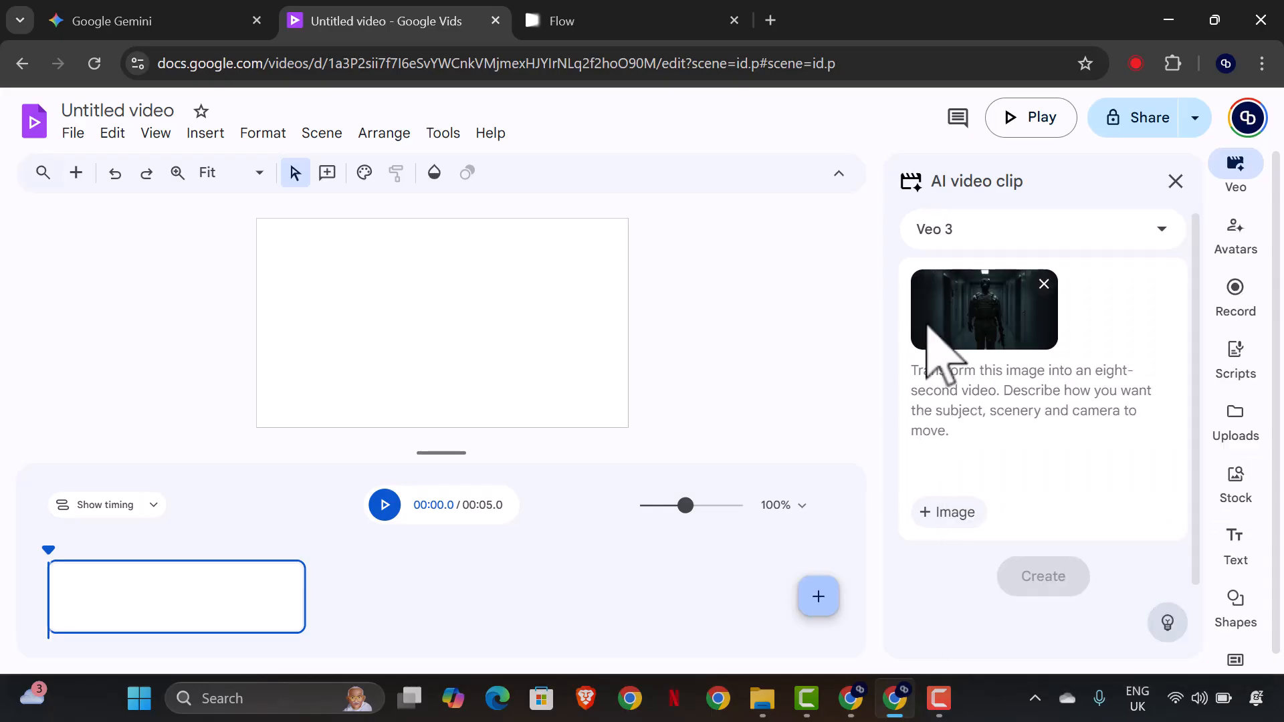
{"action": "right_click", "coordinate": [933, 381]}
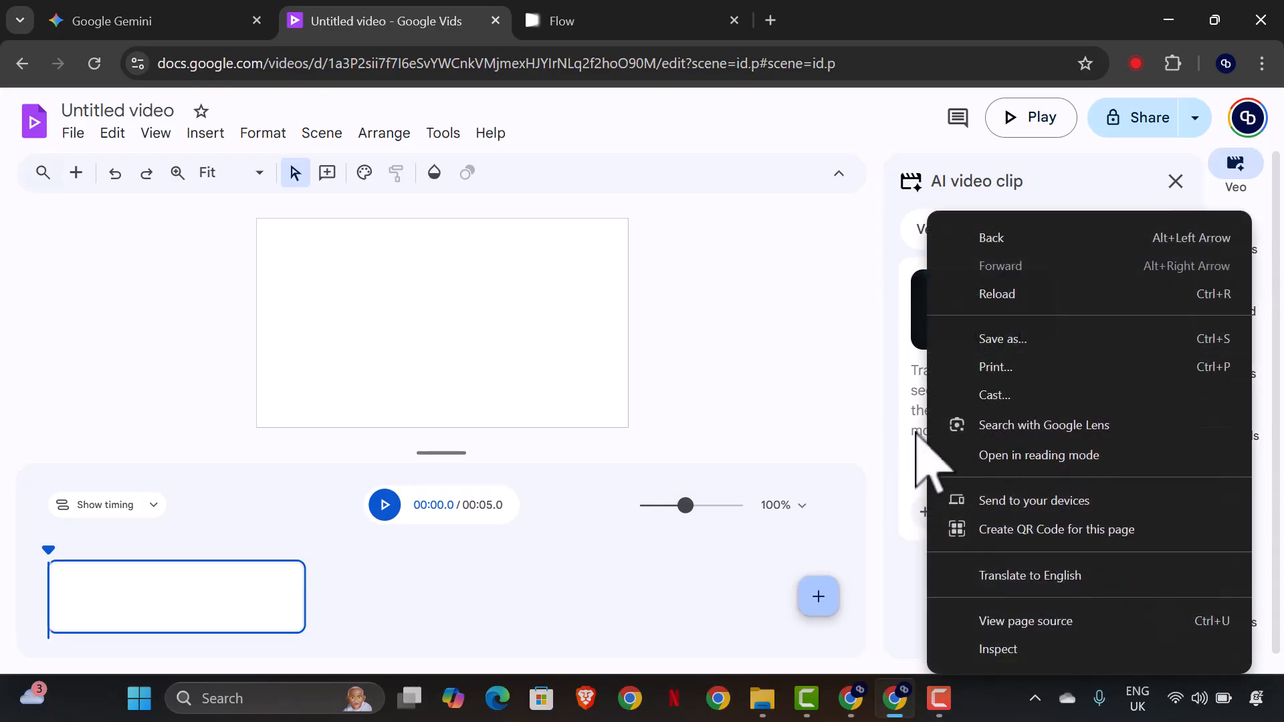
{"action": "left_click", "coordinate": [923, 436]}
{"action": "right_click", "coordinate": [918, 387]}
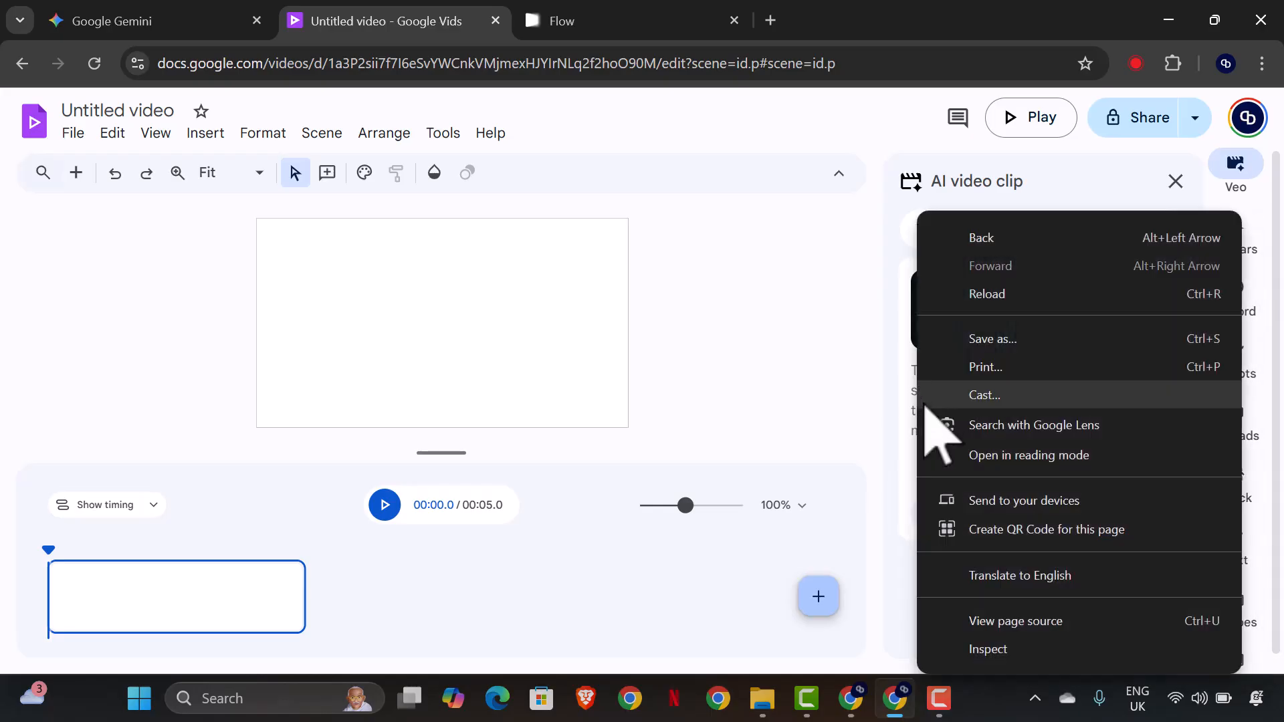
{"action": "left_click", "coordinate": [899, 440]}
{"action": "key", "text": "ctrl+v"}
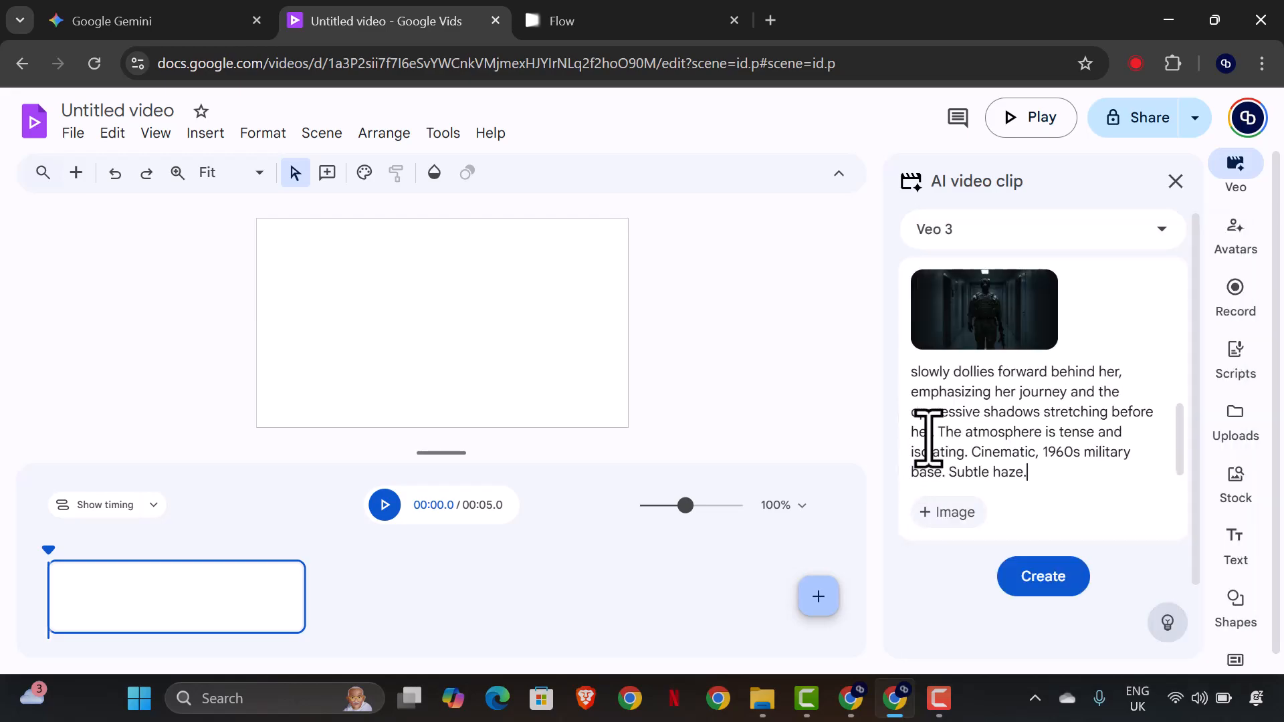
{"action": "scroll", "coordinate": [982, 428], "scroll_direction": "up", "scroll_amount": 3}
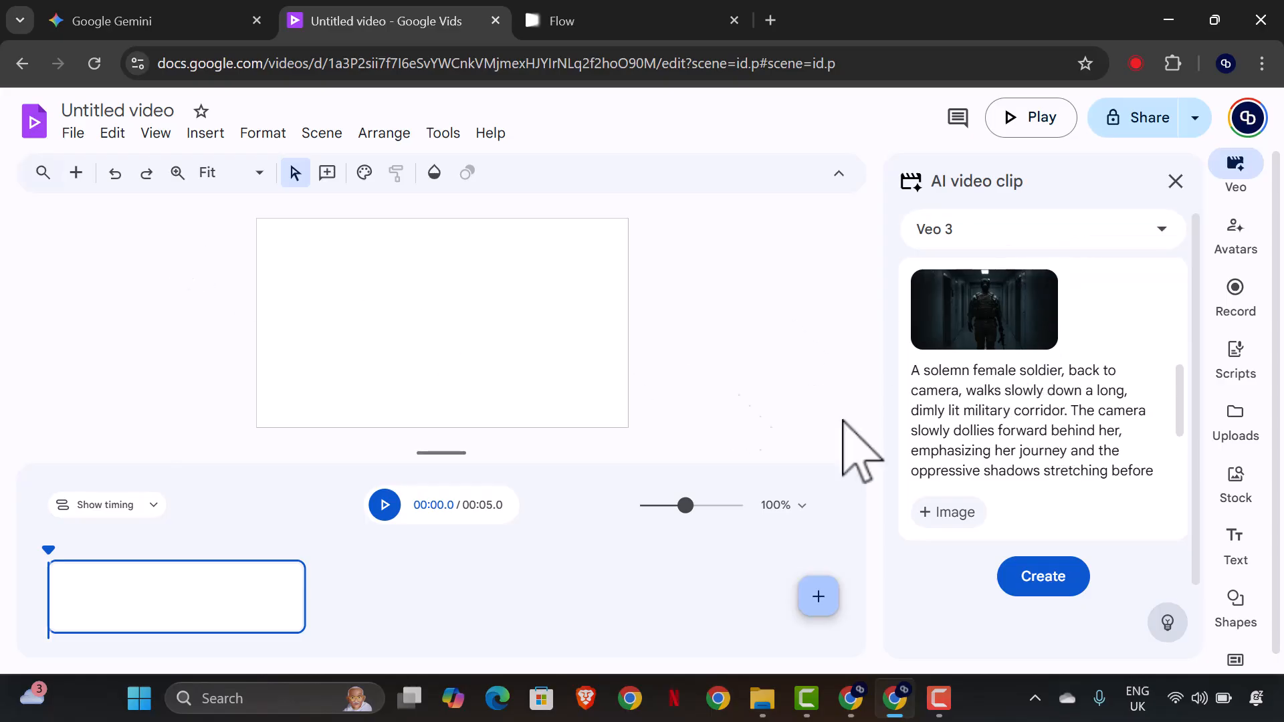
{"action": "left_click", "coordinate": [1069, 584]}
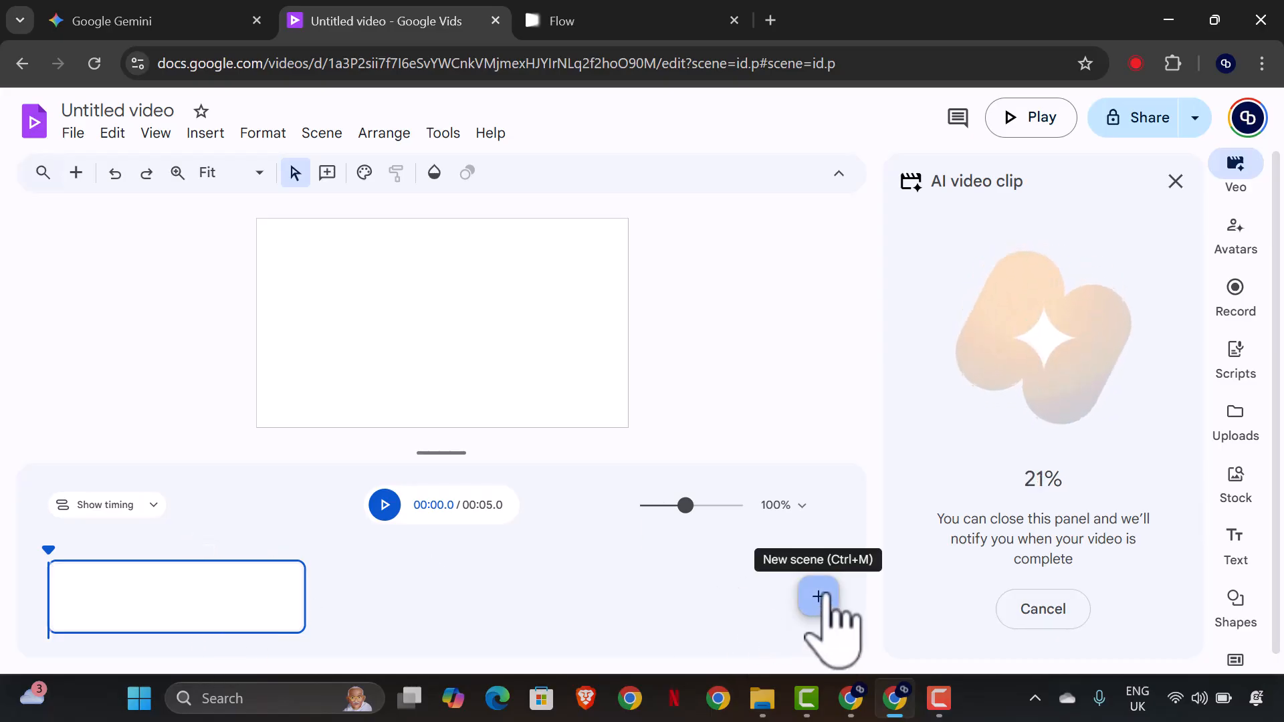
Switch to the Gemini chat and copy the Google Veo 3 prompt text for Scene 2, "Setting the Stage".
{"action": "left_click", "coordinate": [123, 19]}
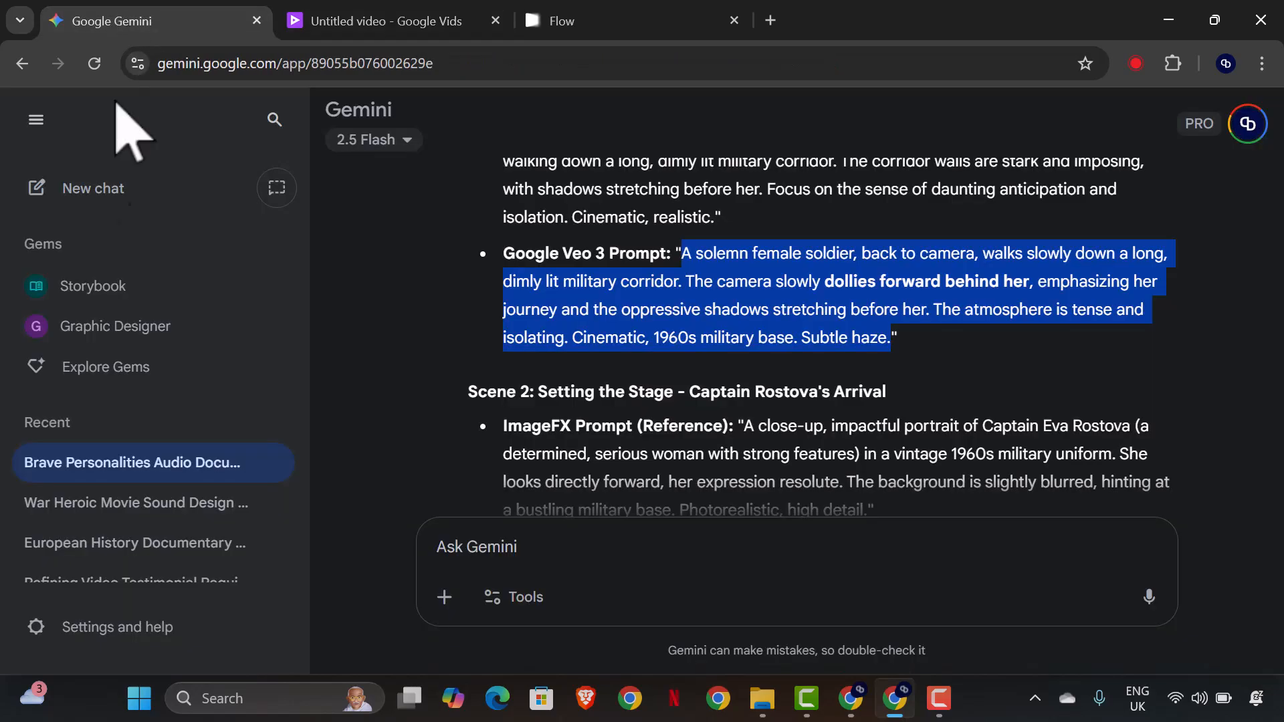
{"action": "left_click", "coordinate": [843, 322]}
{"action": "scroll", "coordinate": [789, 381], "scroll_direction": "down", "scroll_amount": 5}
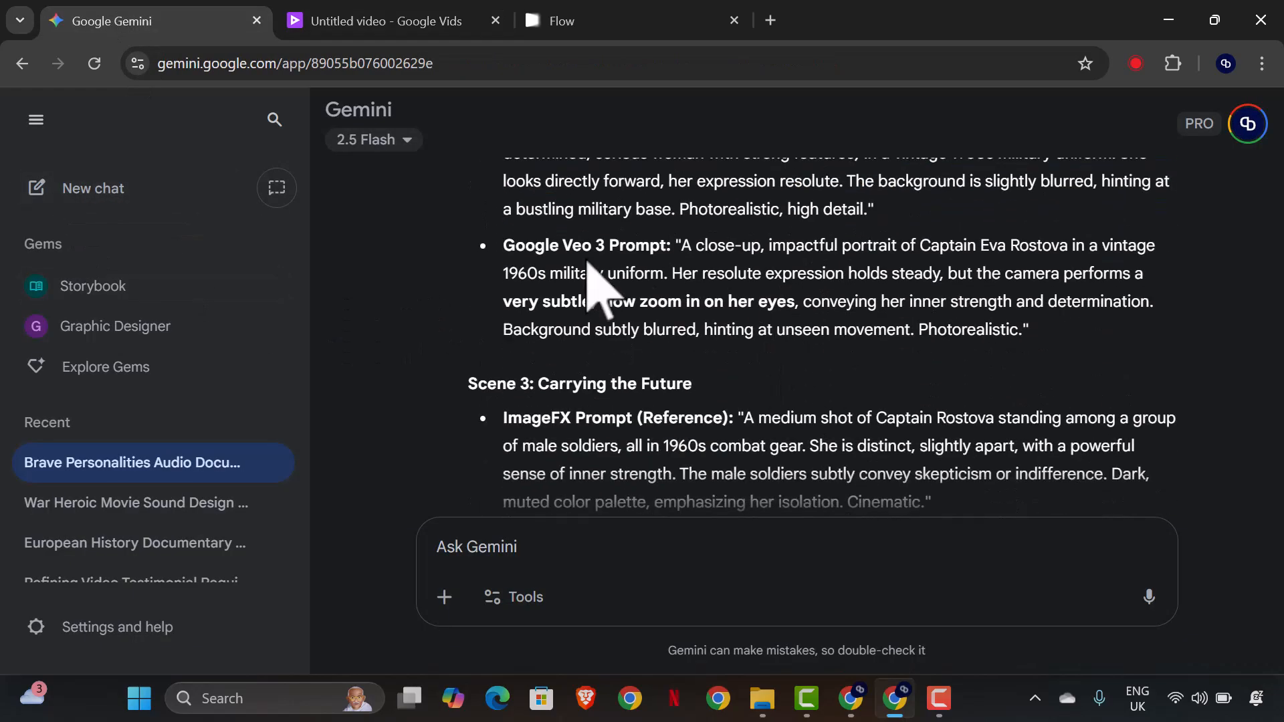
{"action": "scroll", "coordinate": [679, 254], "scroll_direction": "up", "scroll_amount": 2}
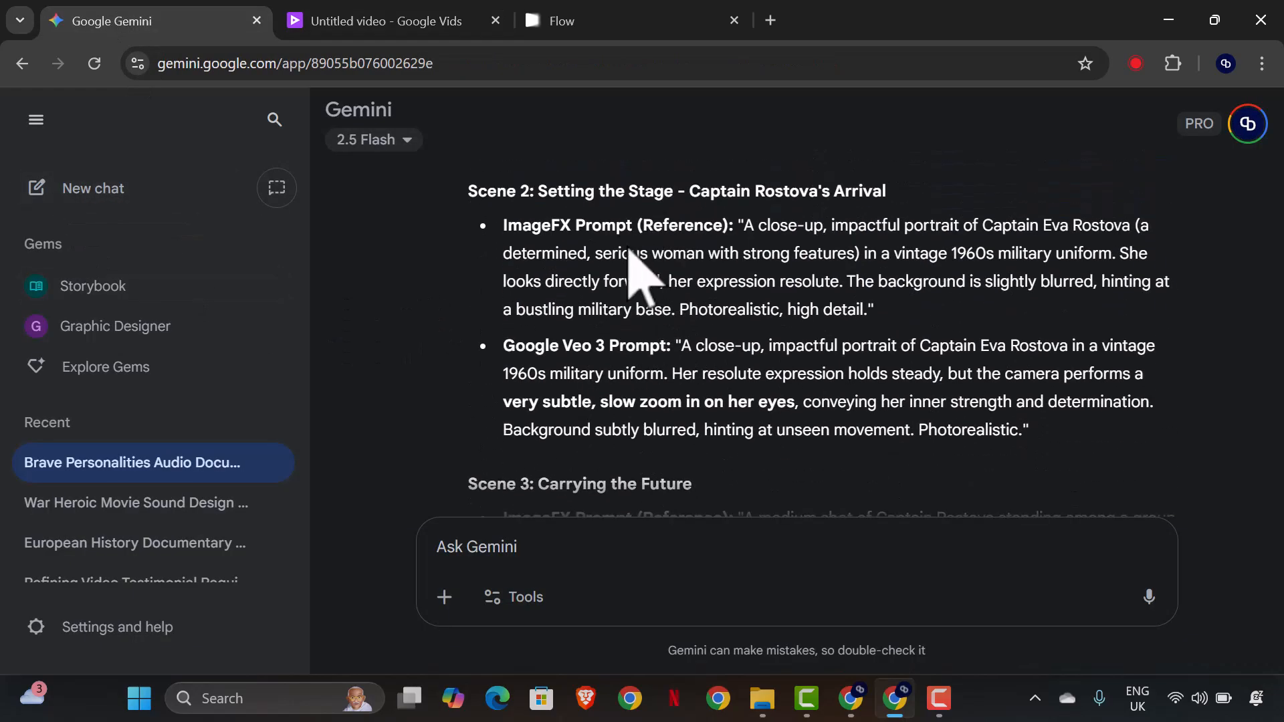
{"action": "left_click_drag", "start_coordinate": [680, 346], "coordinate": [1027, 433]}
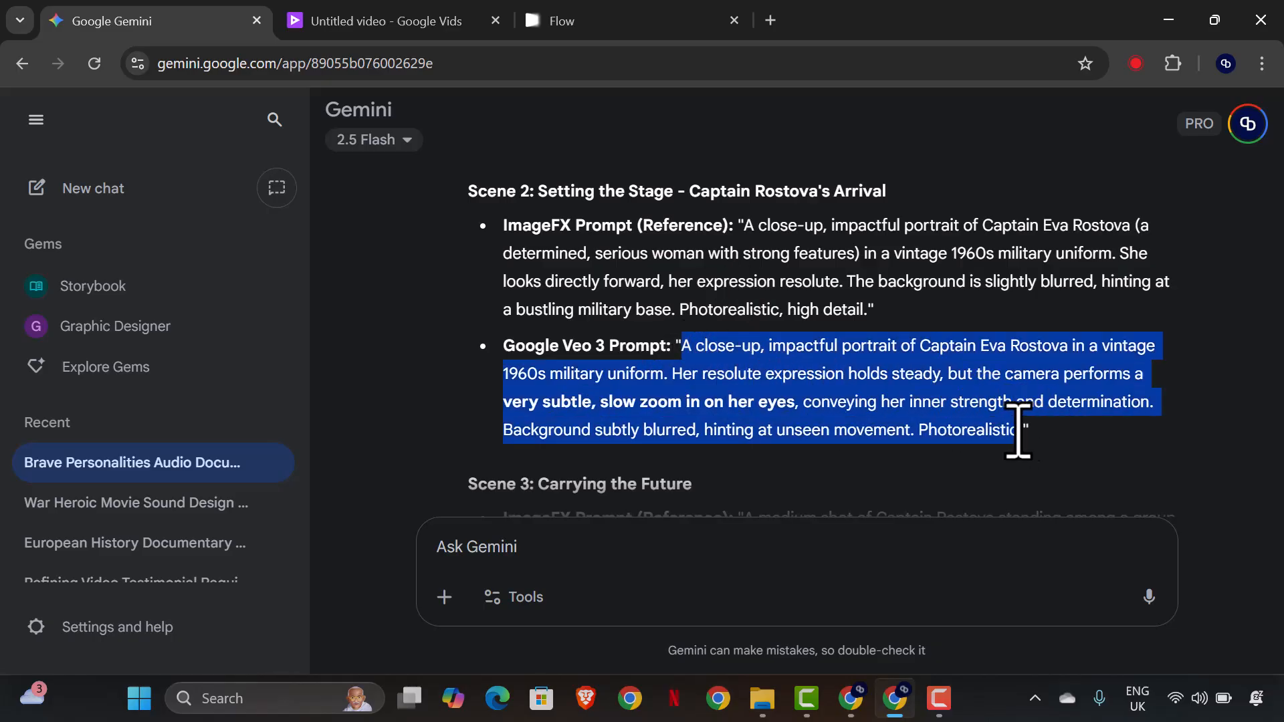
{"action": "right_click", "coordinate": [652, 435]}
{"action": "left_click", "coordinate": [575, 493]}
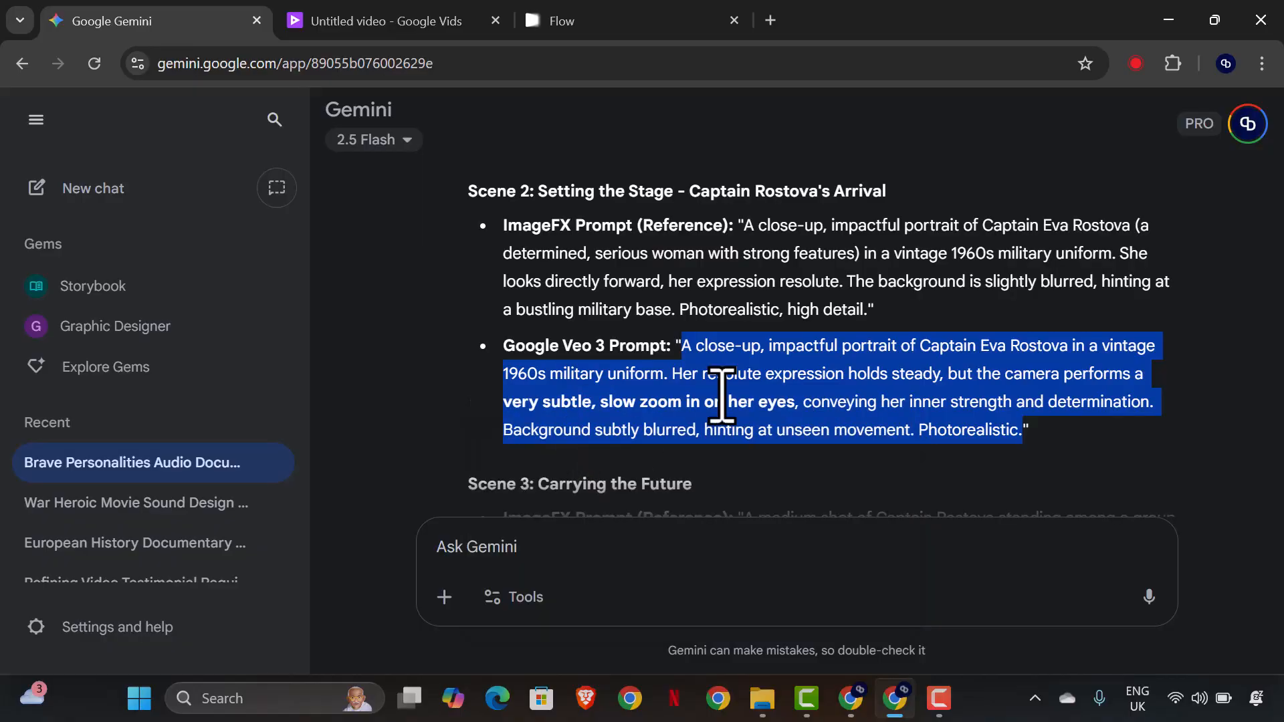
Return to Google Vids and insert the generated soldier corridor clip into the empty first scene.
{"action": "scroll", "coordinate": [695, 361], "scroll_direction": "down", "scroll_amount": 1}
{"action": "left_click", "coordinate": [401, 30]}
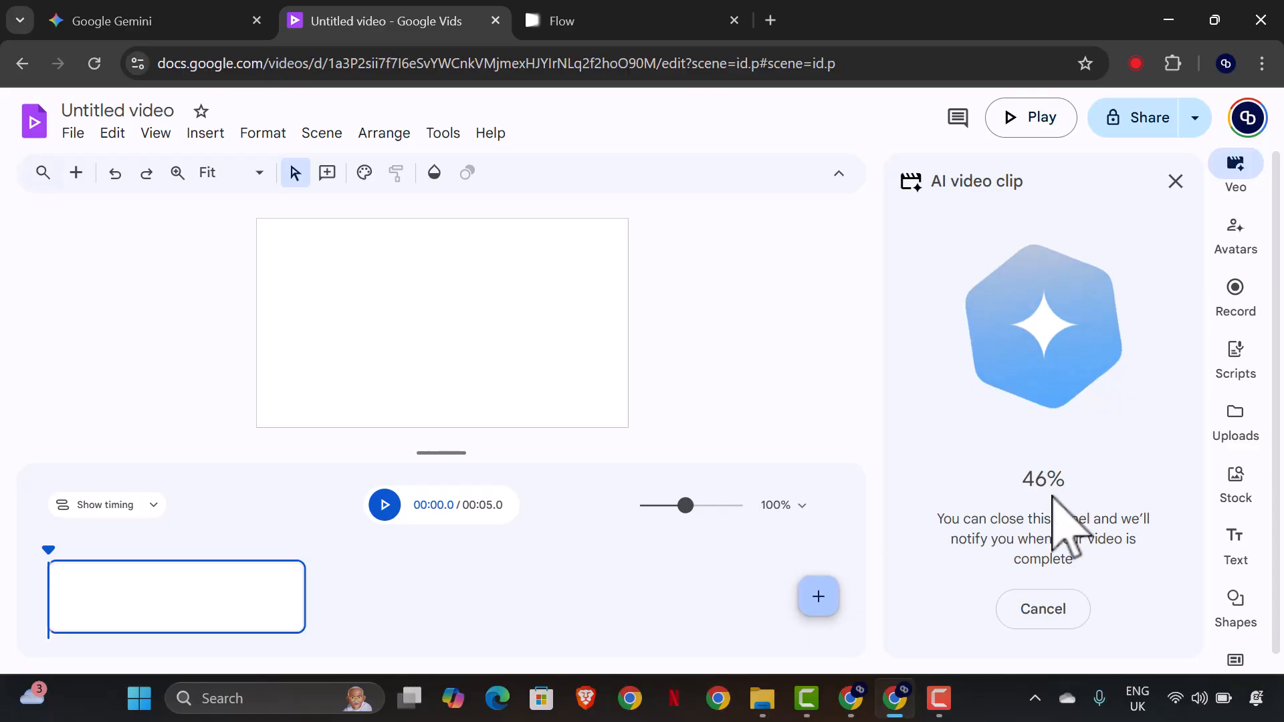
{"action": "left_click", "coordinate": [939, 699]}
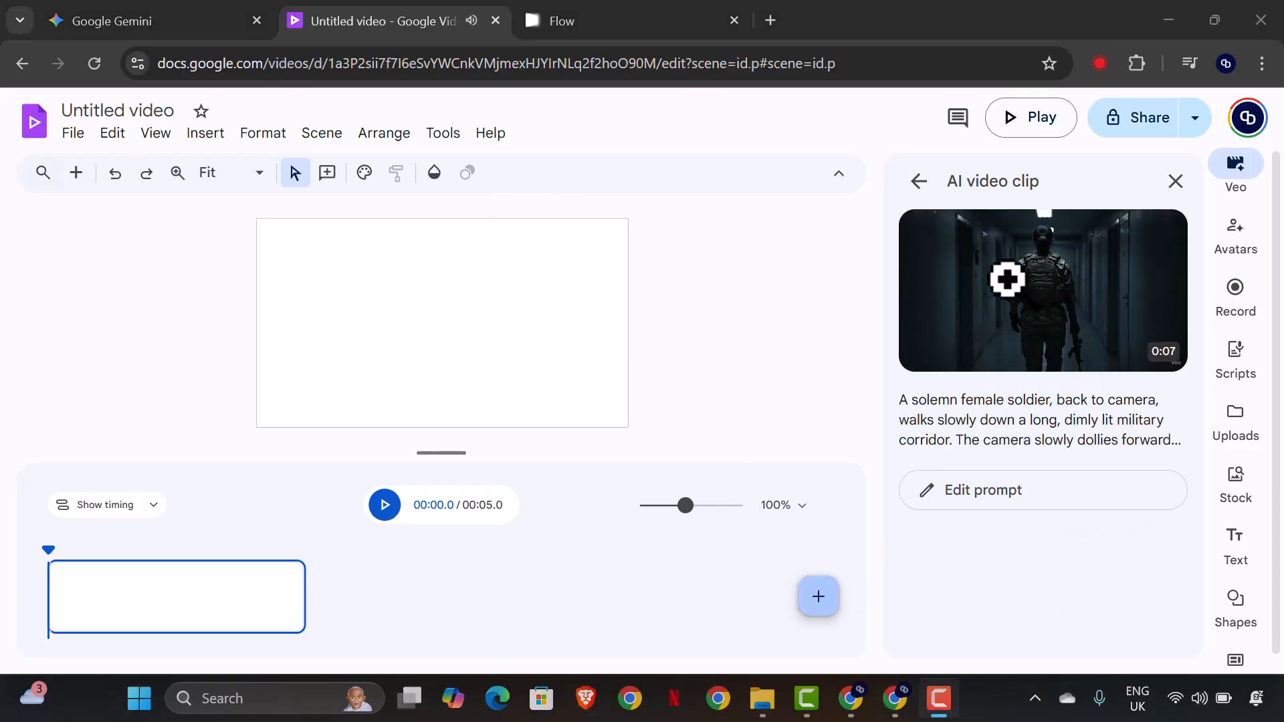
{"action": "mouse_move", "coordinate": [936, 343]}
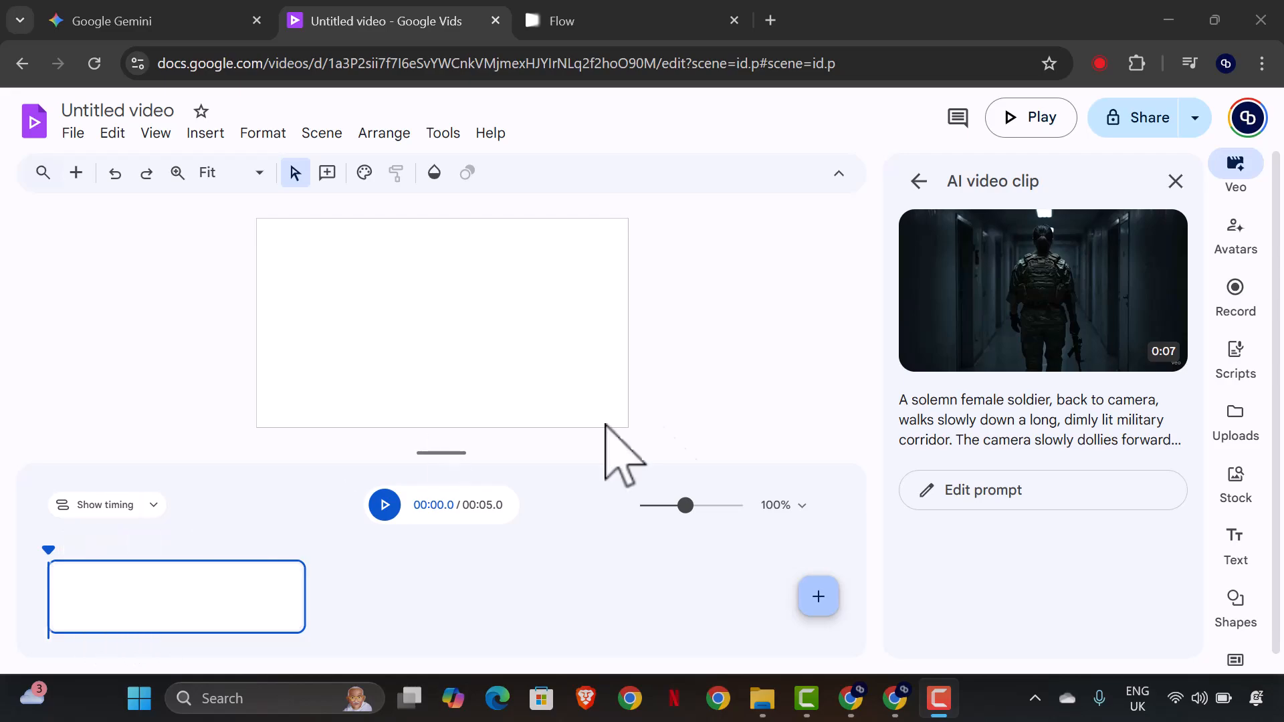
{"action": "left_click", "coordinate": [996, 349]}
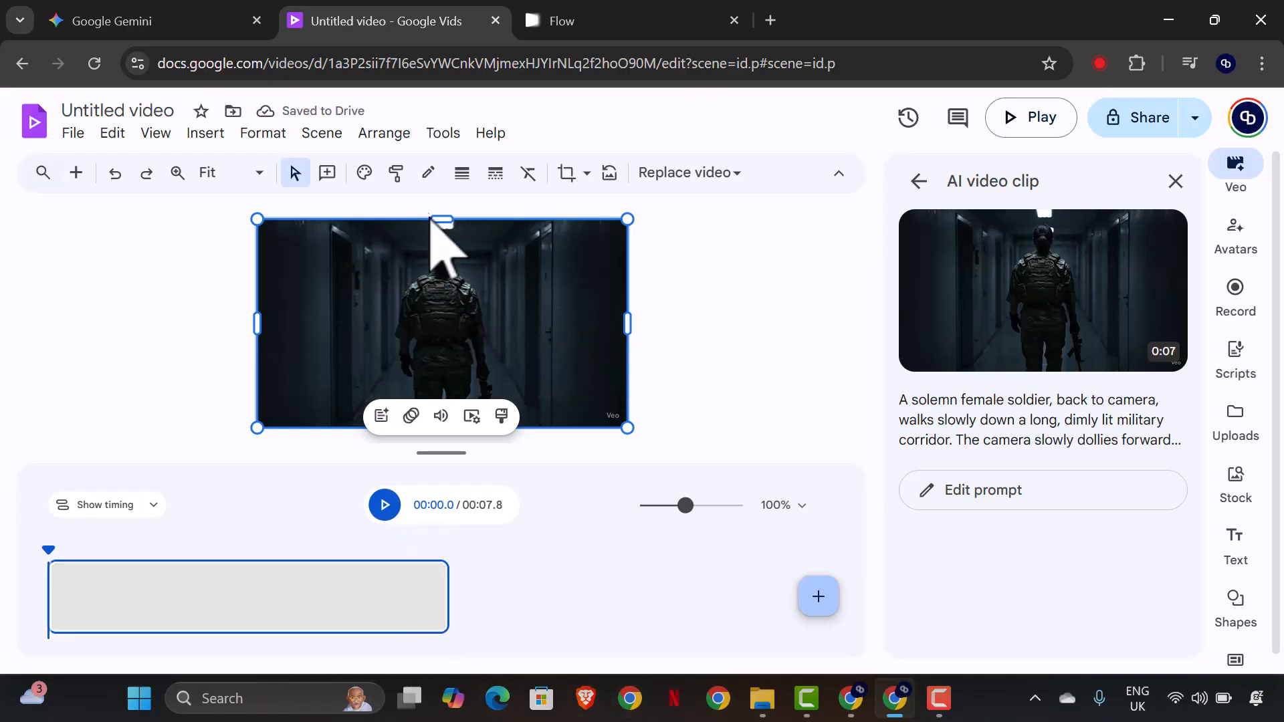
Add a second scene and replace the Veo 3 clip's corridor reference image with Image_fx (2).
{"action": "left_click", "coordinate": [819, 602]}
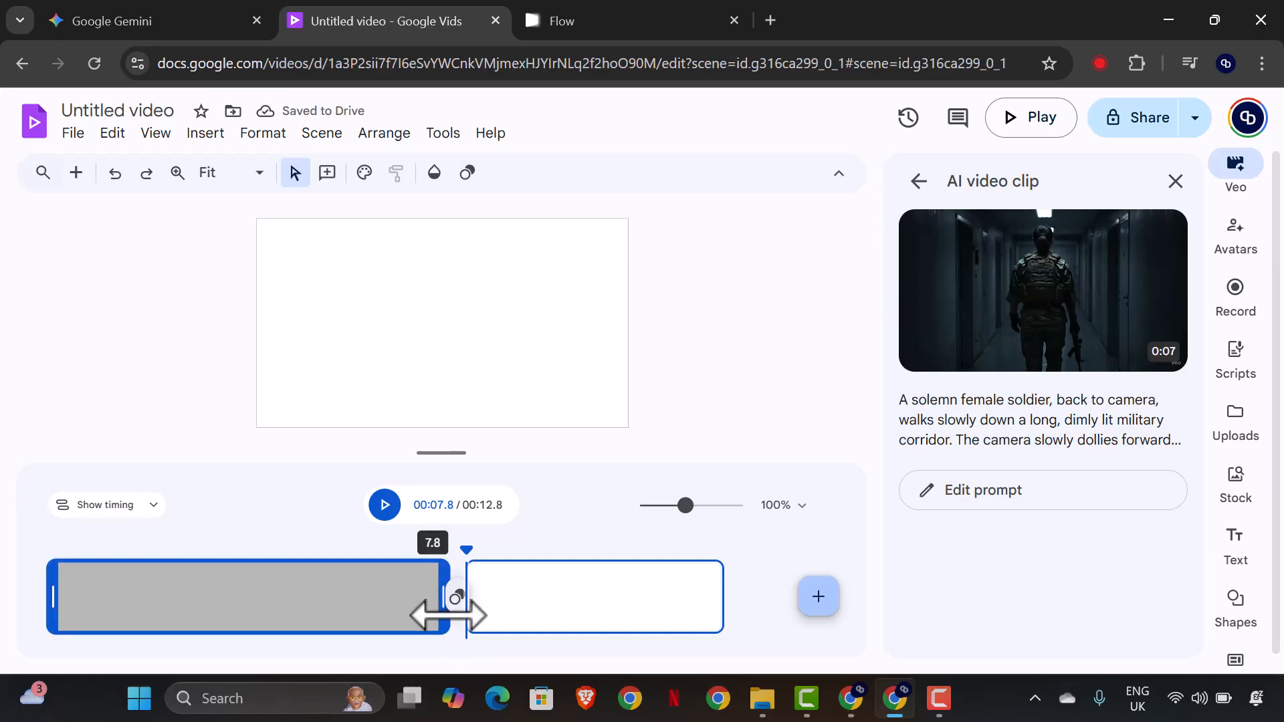
{"action": "left_click", "coordinate": [909, 183]}
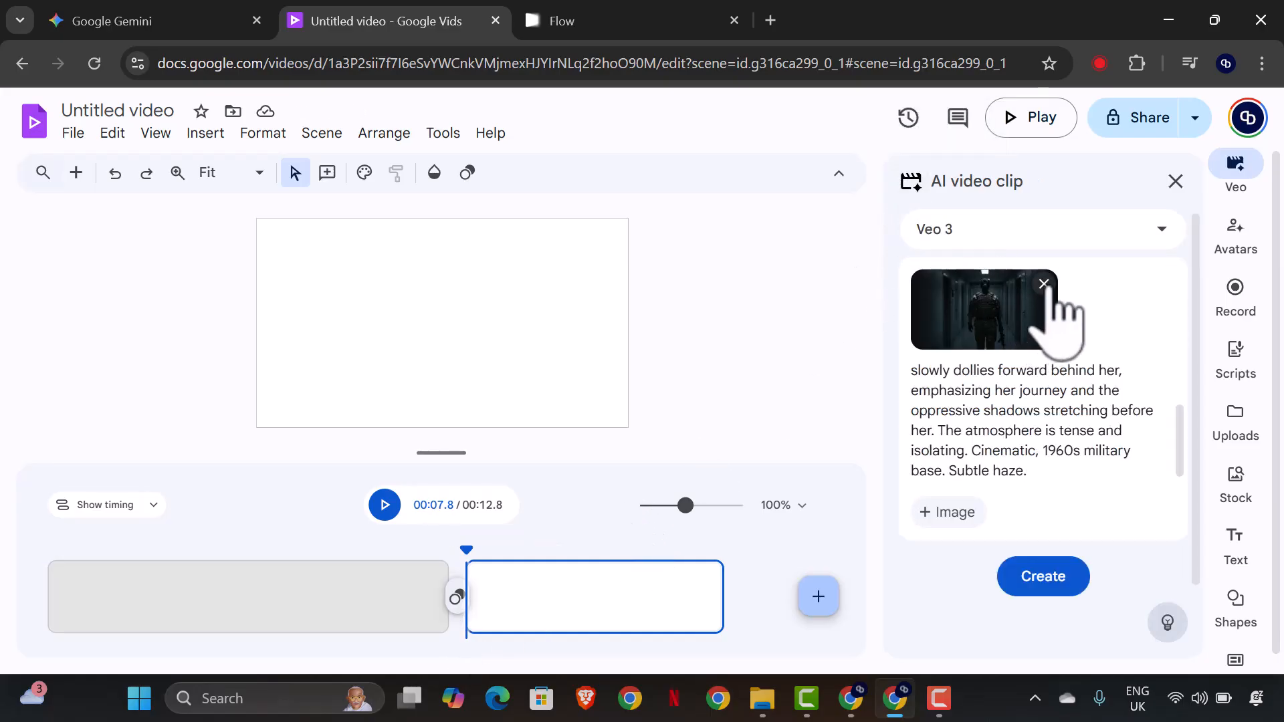
{"action": "left_click", "coordinate": [1044, 285]}
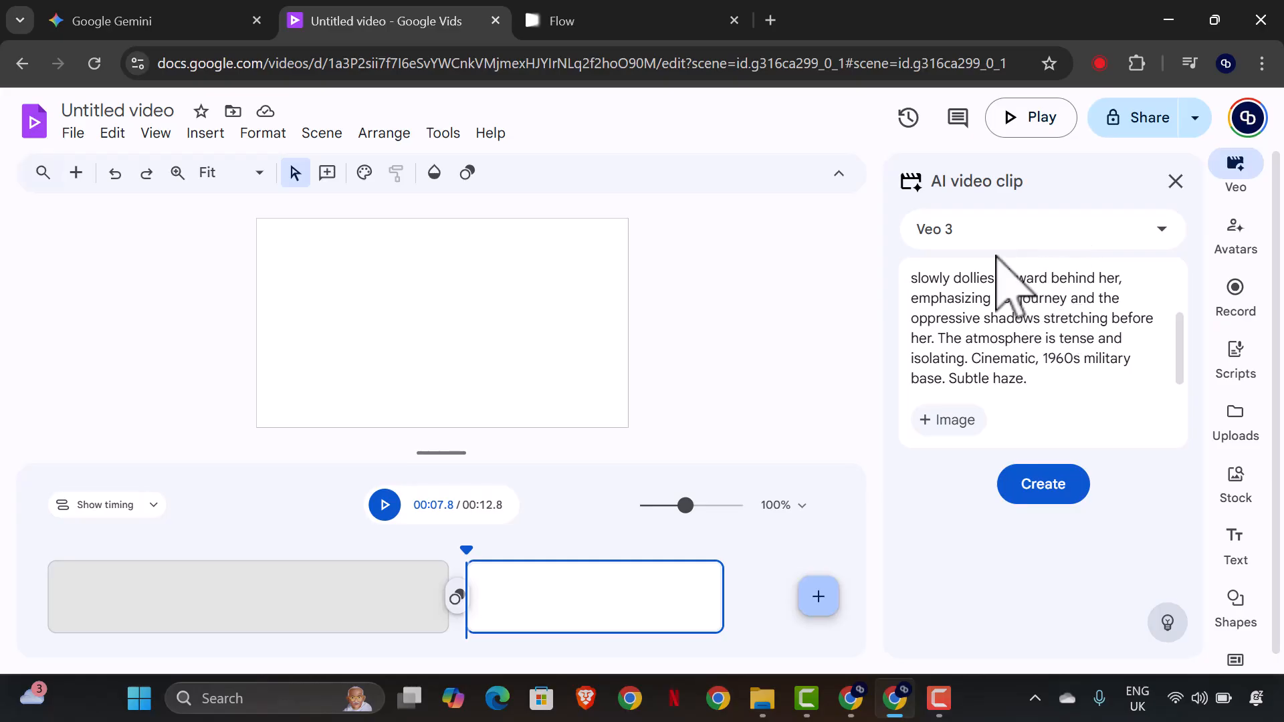
{"action": "left_click", "coordinate": [953, 420]}
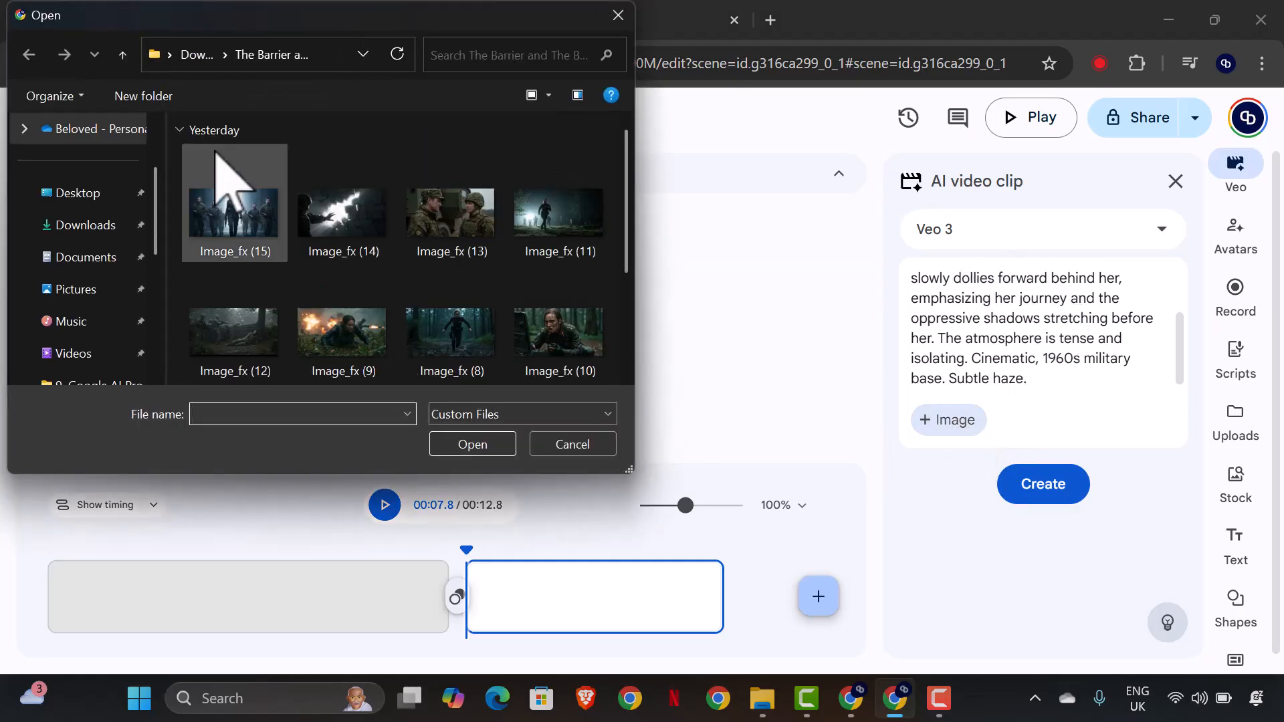
{"action": "scroll", "coordinate": [482, 268], "scroll_direction": "down", "scroll_amount": 3}
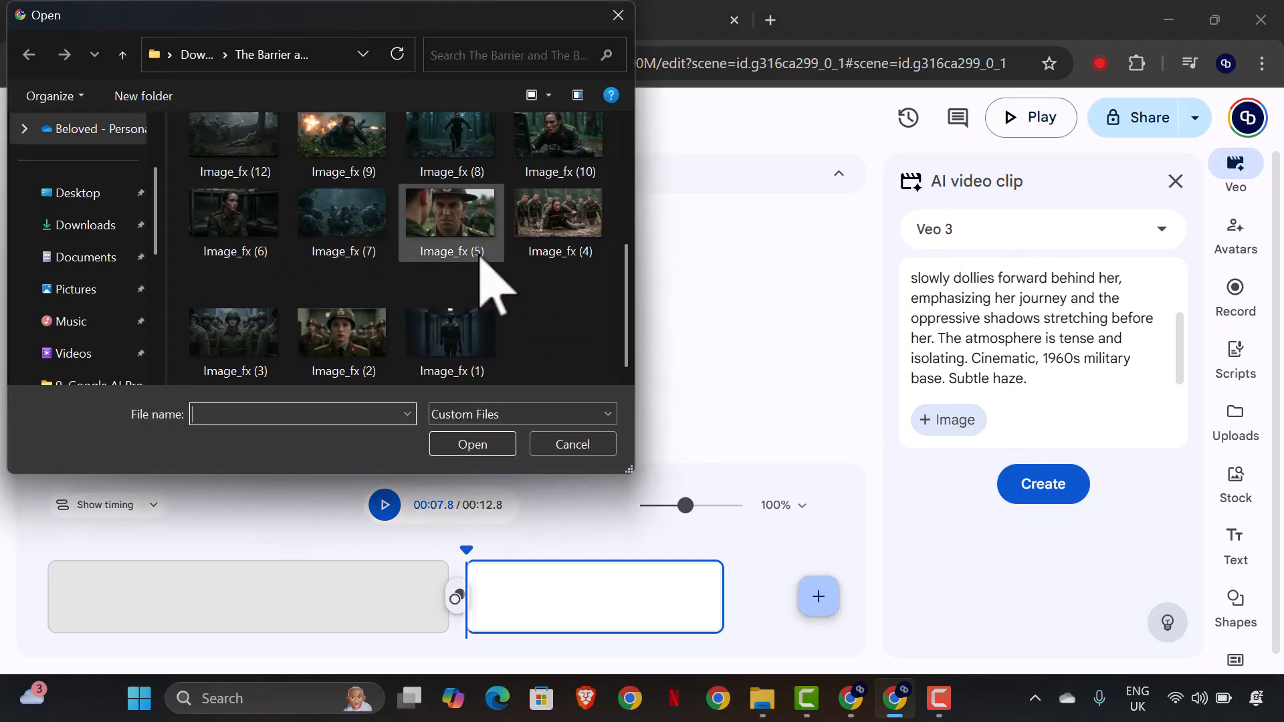
{"action": "left_click", "coordinate": [352, 362]}
{"action": "left_click", "coordinate": [472, 444]}
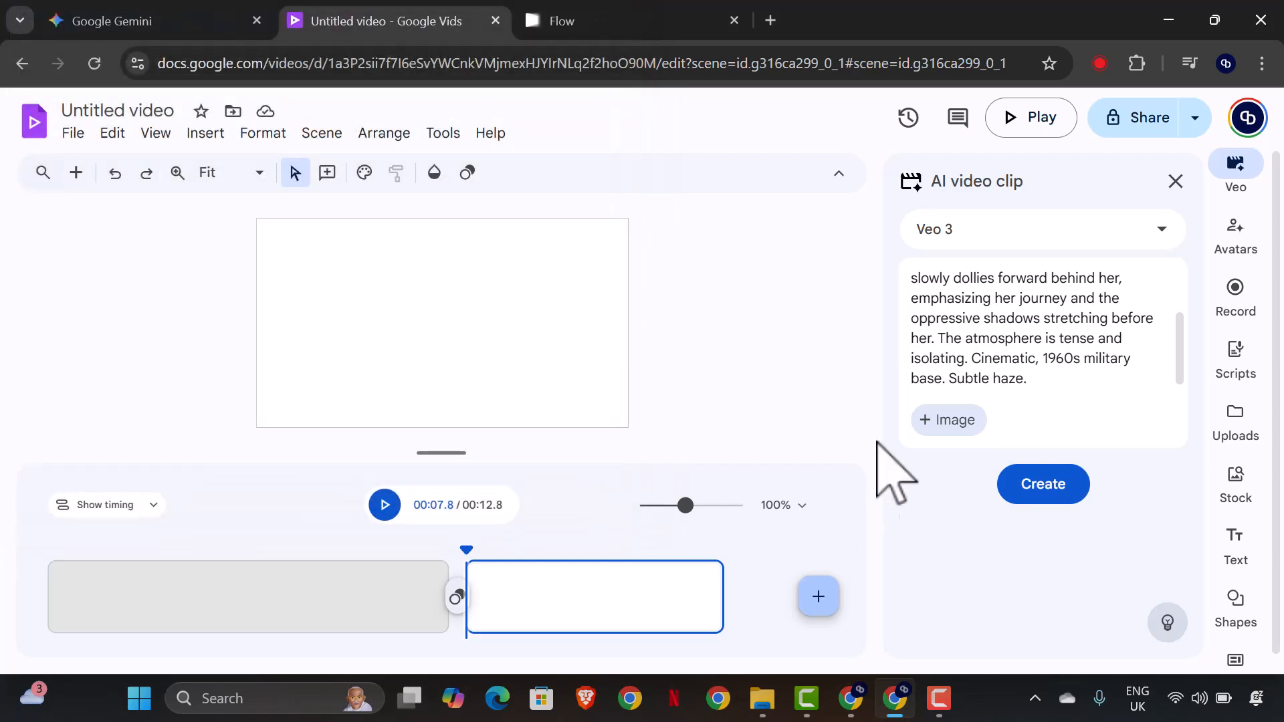
Copy the selected Scene 2 Google Veo 3 prompt from Gemini and paste it over the old corridor prompt in Google Vids.
{"action": "left_click", "coordinate": [94, 21]}
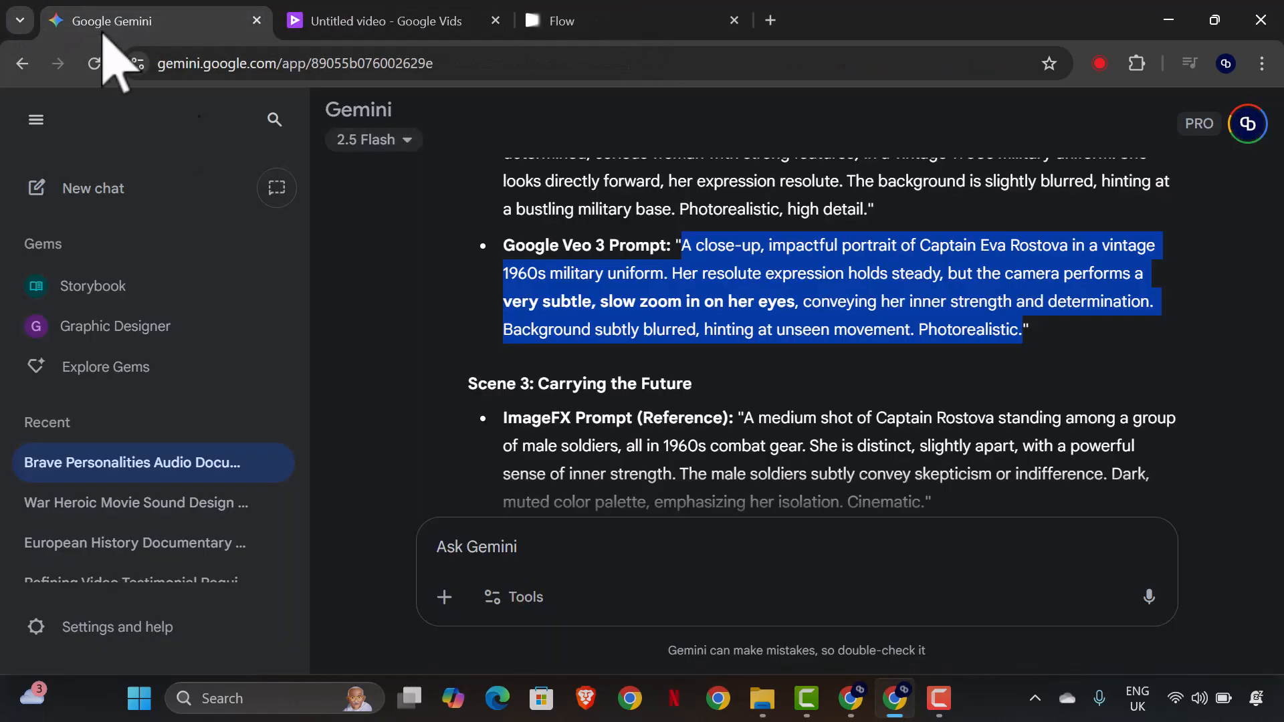
{"action": "right_click", "coordinate": [736, 274]}
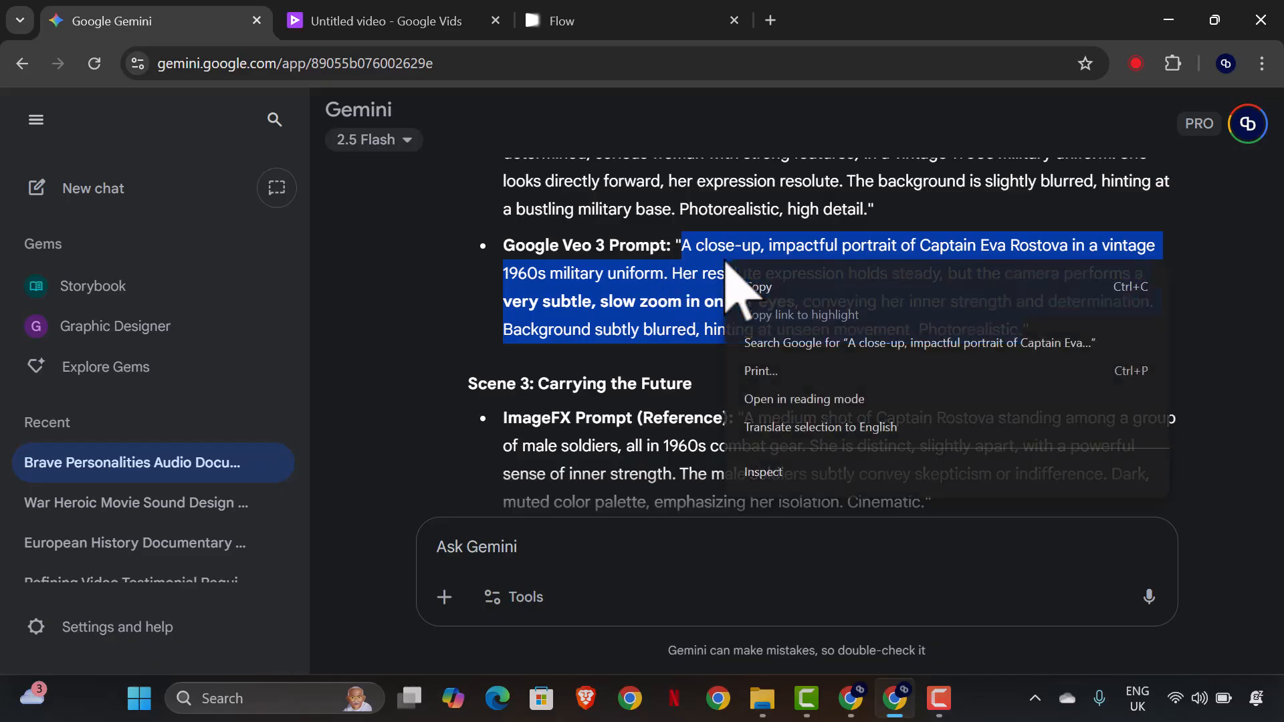
{"action": "left_click", "coordinate": [759, 284]}
{"action": "left_click", "coordinate": [402, 7]}
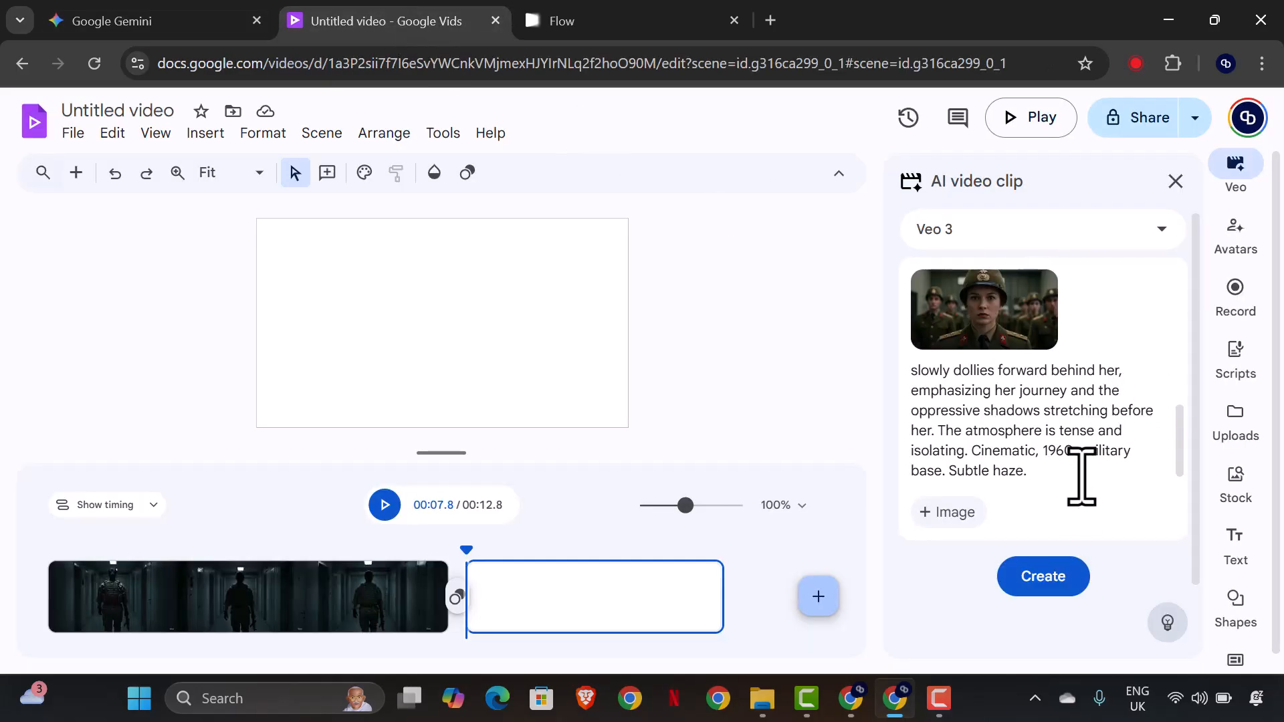
{"action": "left_click_drag", "start_coordinate": [1034, 461], "coordinate": [898, 349]}
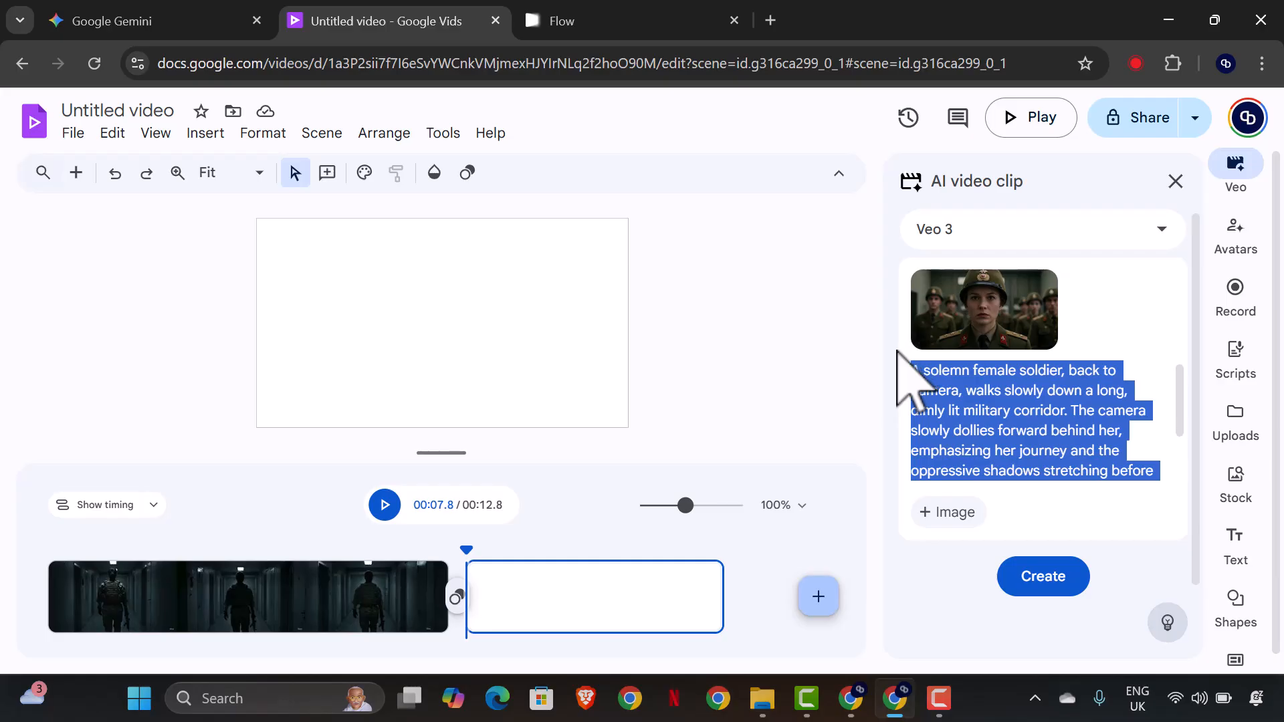
{"action": "key", "text": "ctrl+v"}
{"action": "scroll", "coordinate": [1008, 430], "scroll_direction": "up", "scroll_amount": 1}
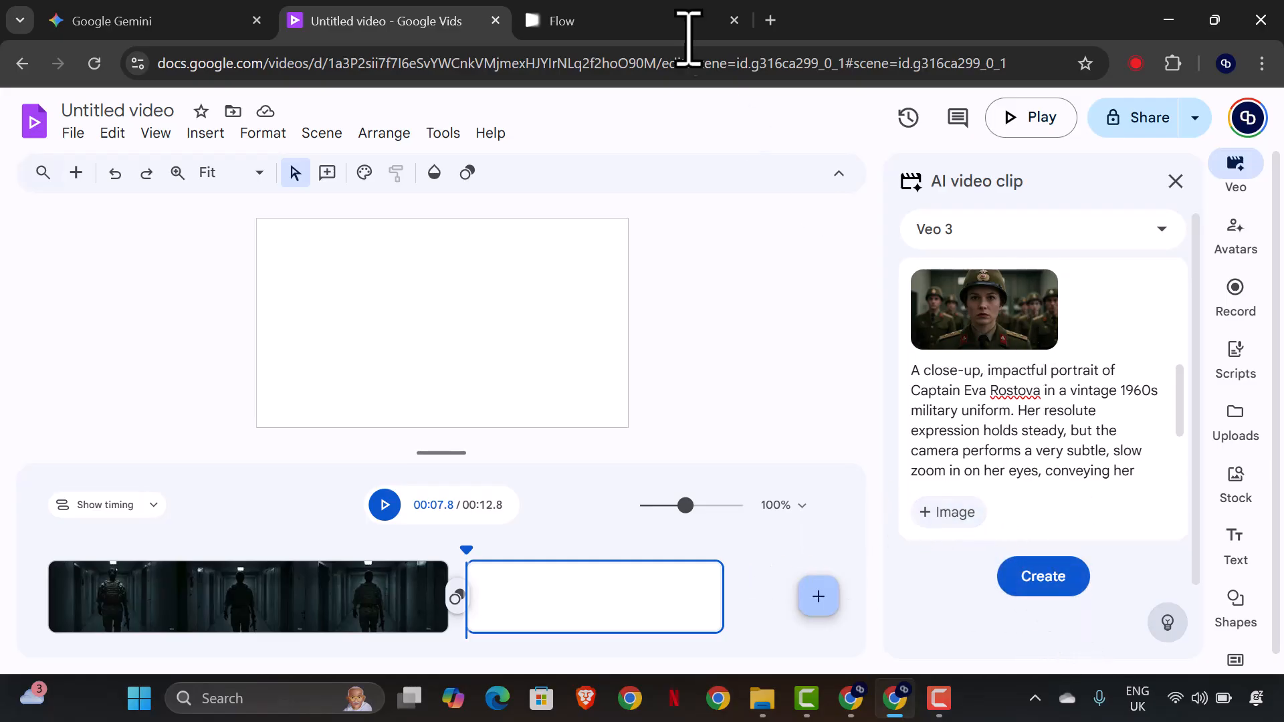
Switch to Flow, check the account's AI credits, then reload the page and check the balance again.
{"action": "left_click", "coordinate": [611, 5]}
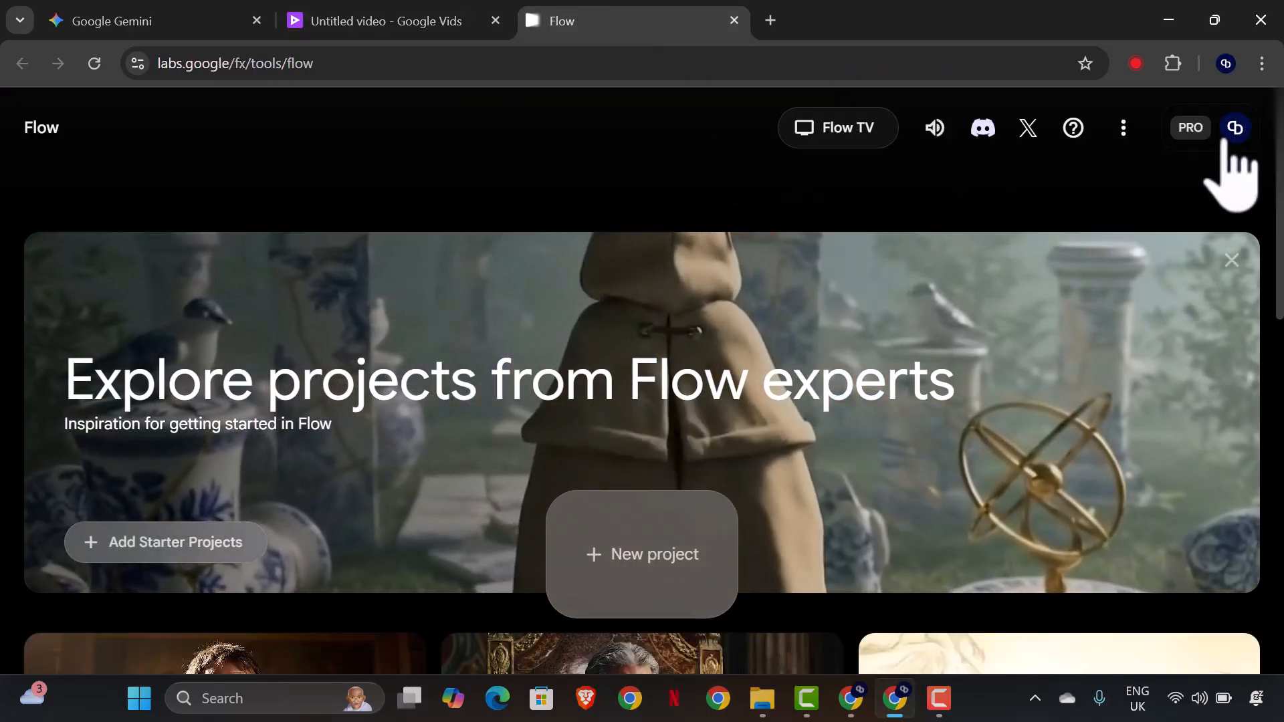
{"action": "left_click", "coordinate": [1227, 134]}
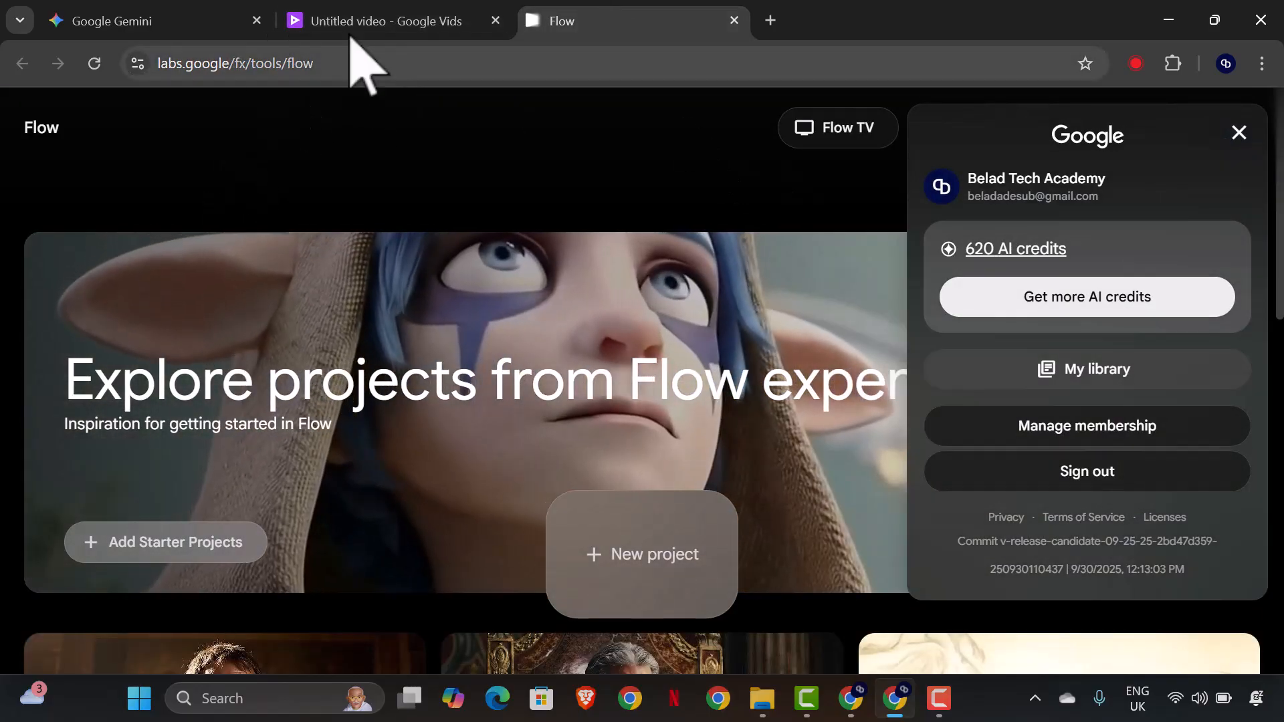
{"action": "left_click", "coordinate": [352, 21]}
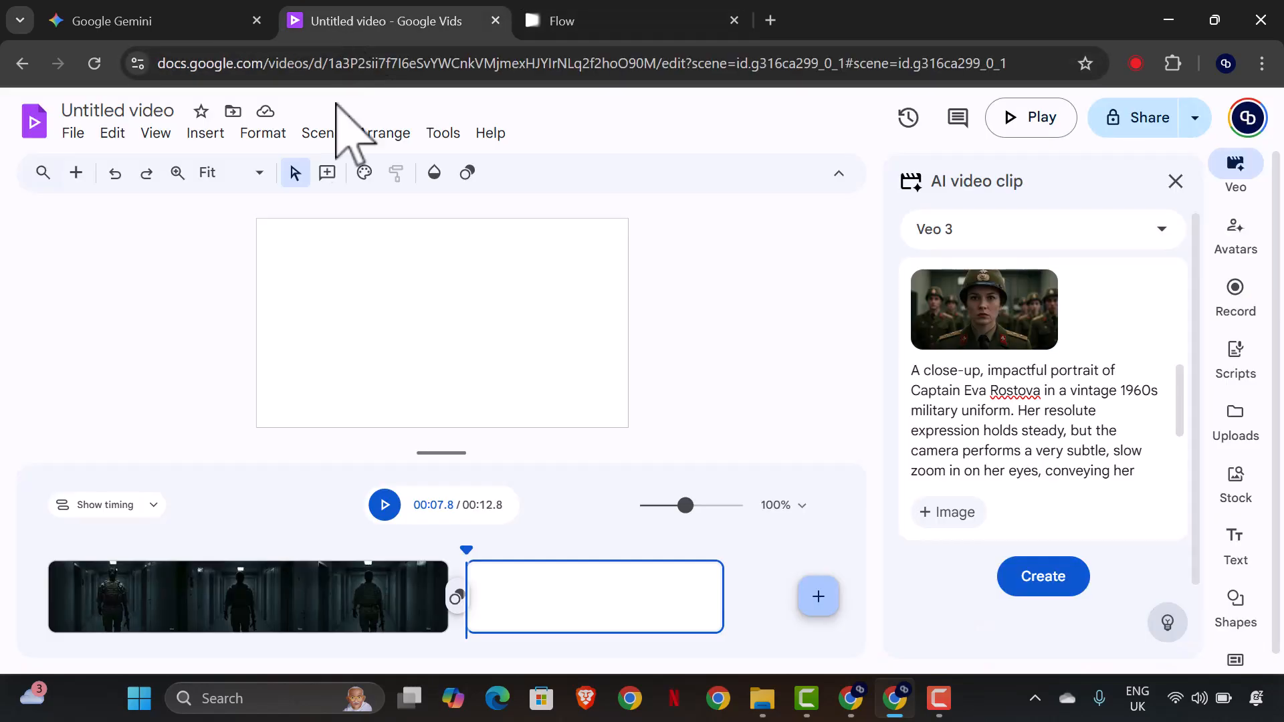
{"action": "left_click", "coordinate": [624, 24]}
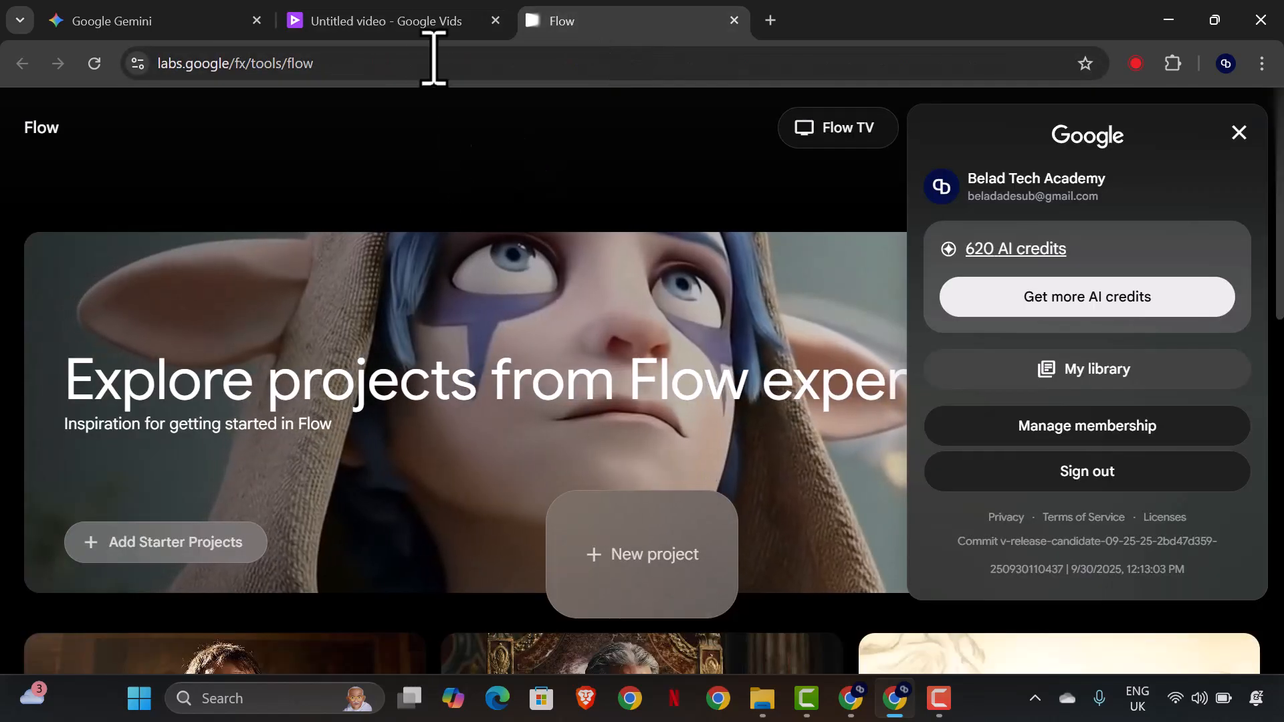
{"action": "left_click", "coordinate": [410, 18]}
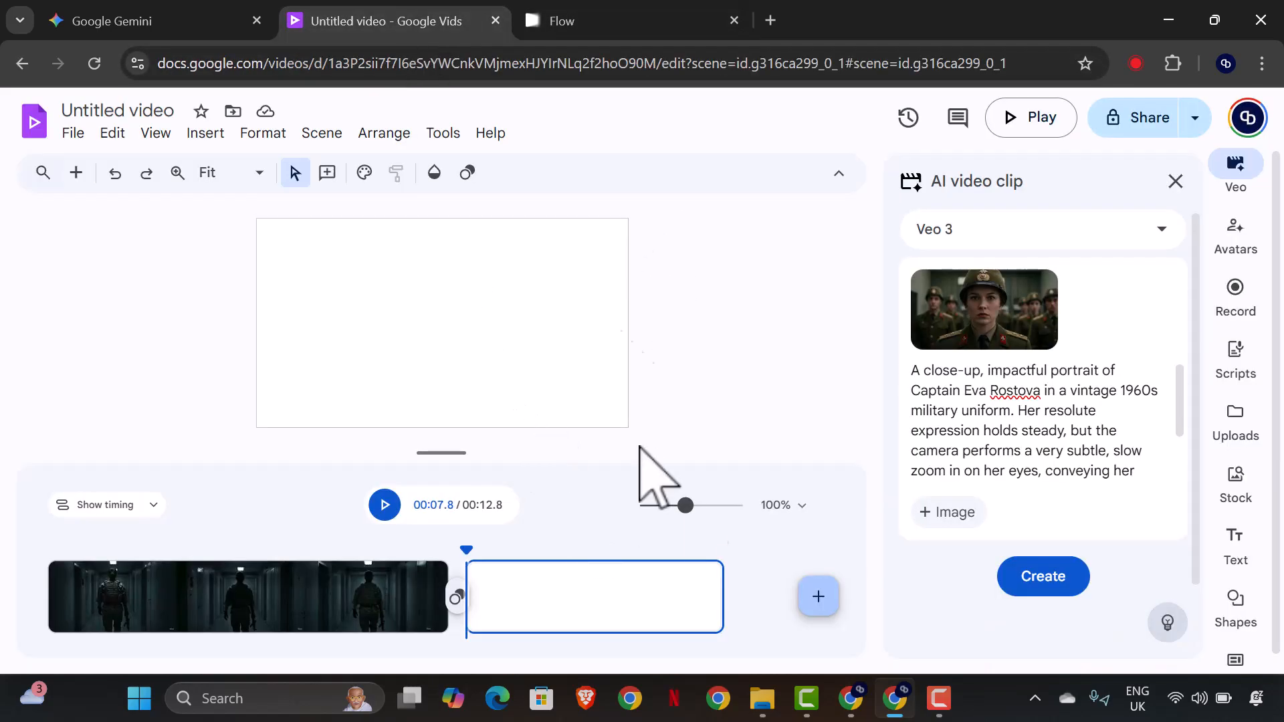
{"action": "left_click", "coordinate": [588, 17]}
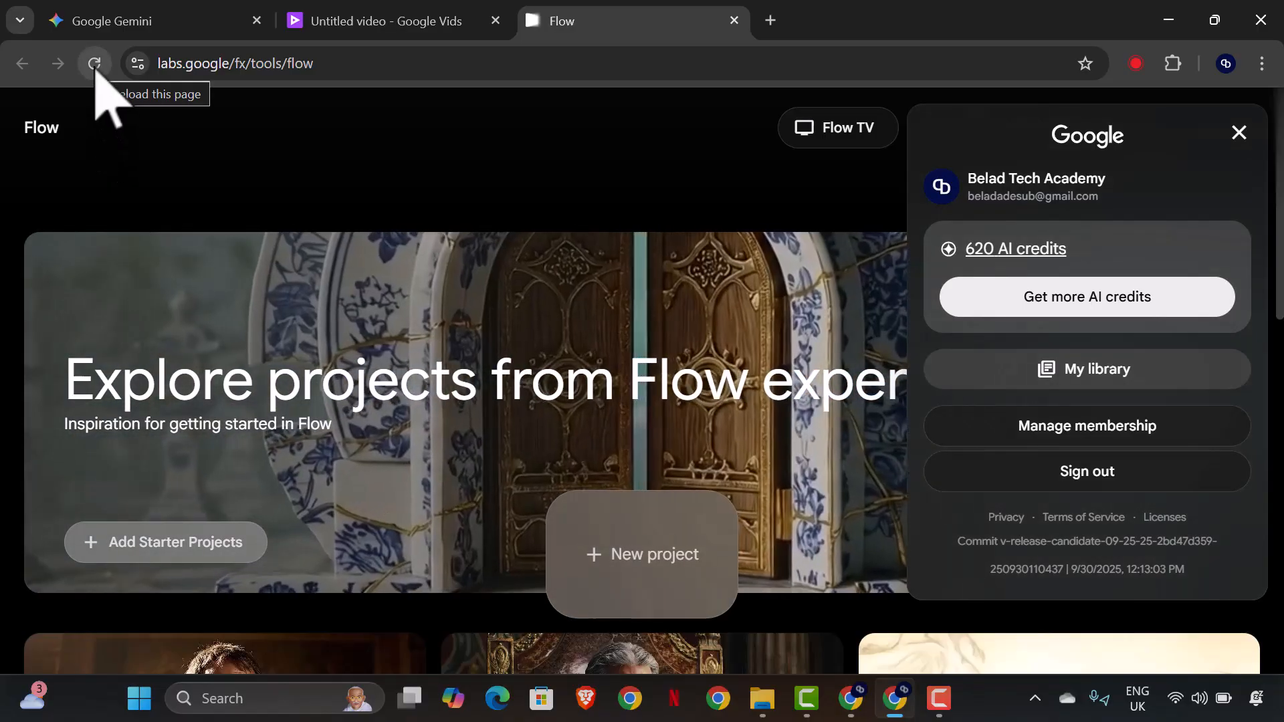
{"action": "left_click", "coordinate": [94, 63]}
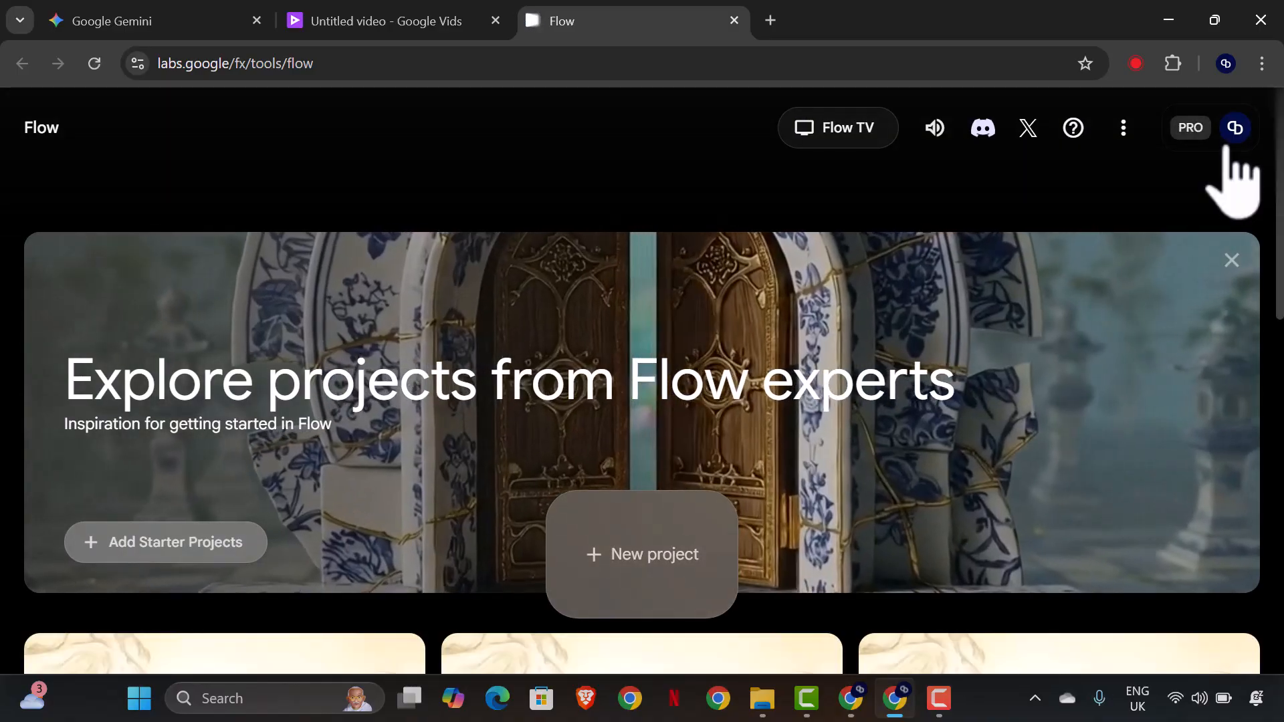
{"action": "left_click", "coordinate": [1233, 129]}
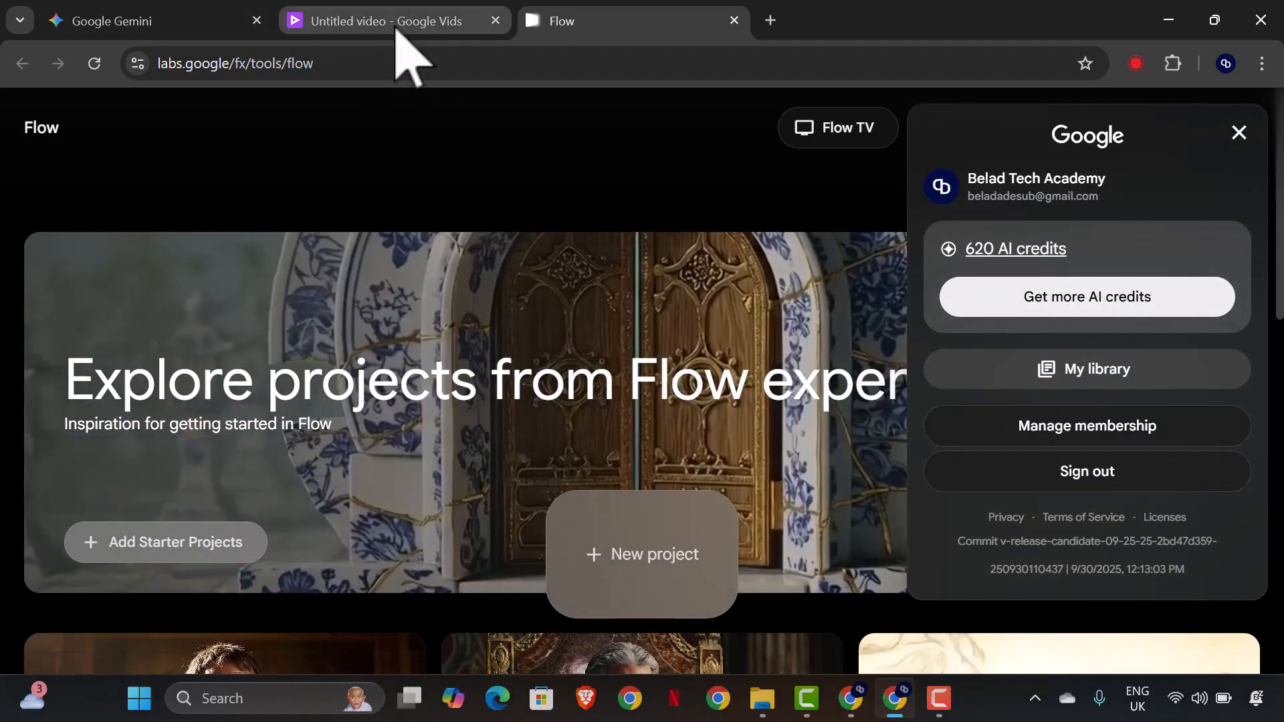
Return to Google Vids and generate the Scene 2 Veo 3 clip from the attached portrait and prompt.
{"action": "left_click", "coordinate": [396, 31]}
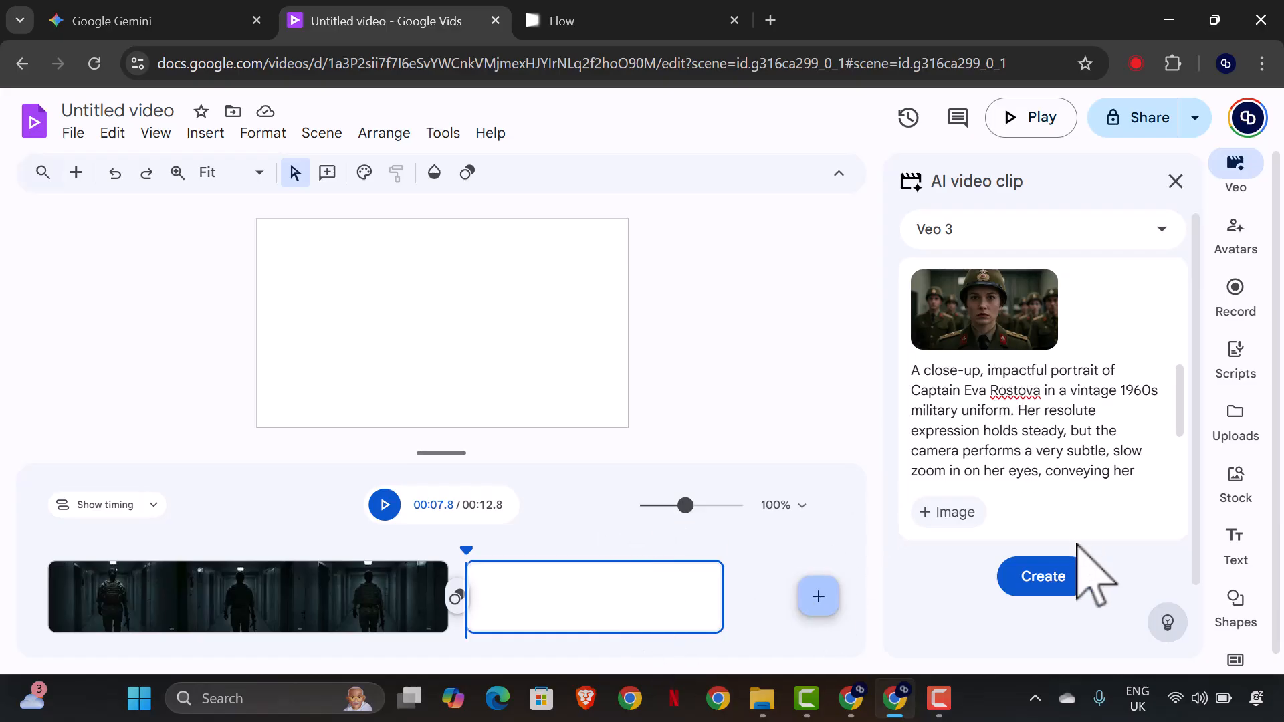
{"action": "left_click", "coordinate": [1060, 587]}
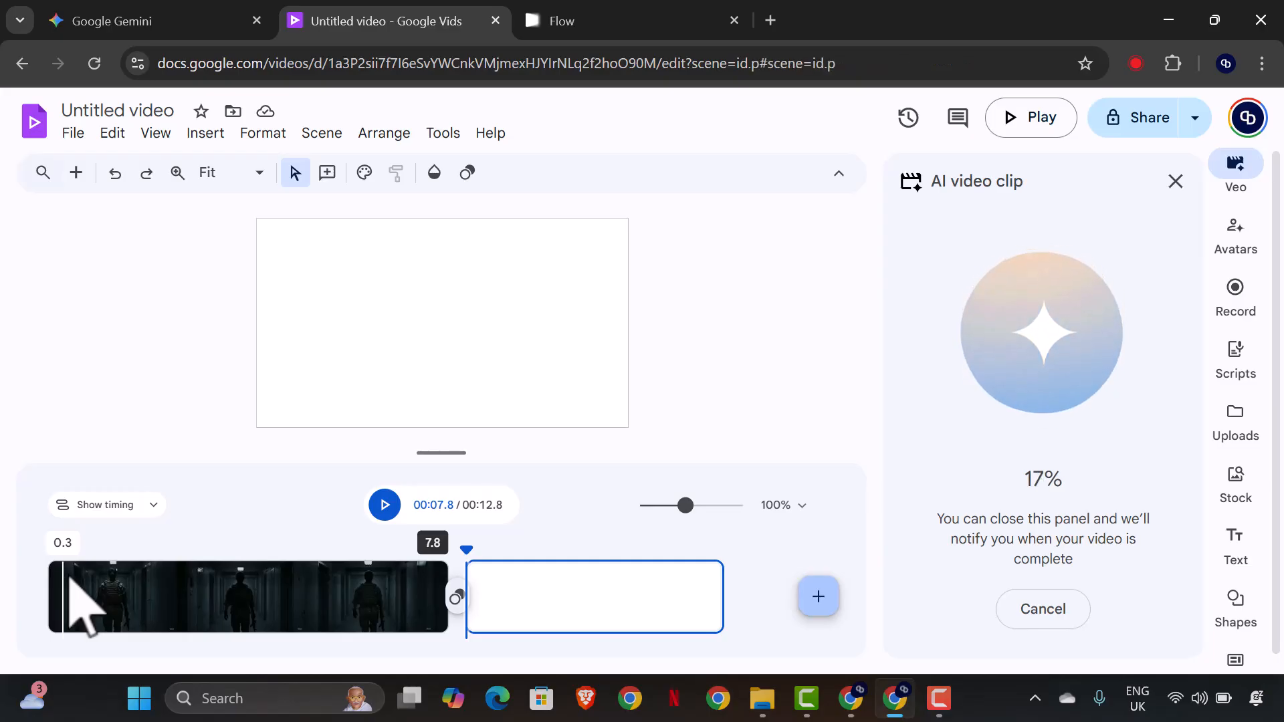
Play back the soldier corridor clip from the start of the first scene and pause once it ends.
{"action": "left_click", "coordinate": [66, 574]}
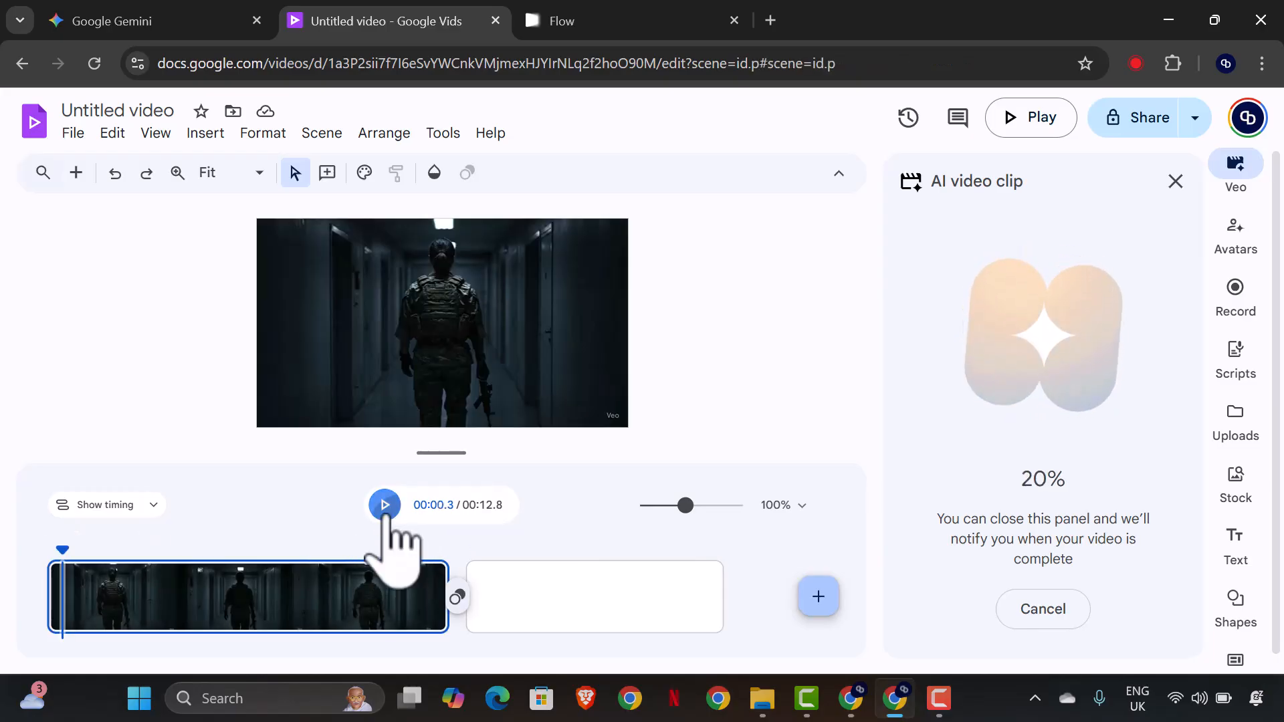
{"action": "left_click", "coordinate": [389, 516]}
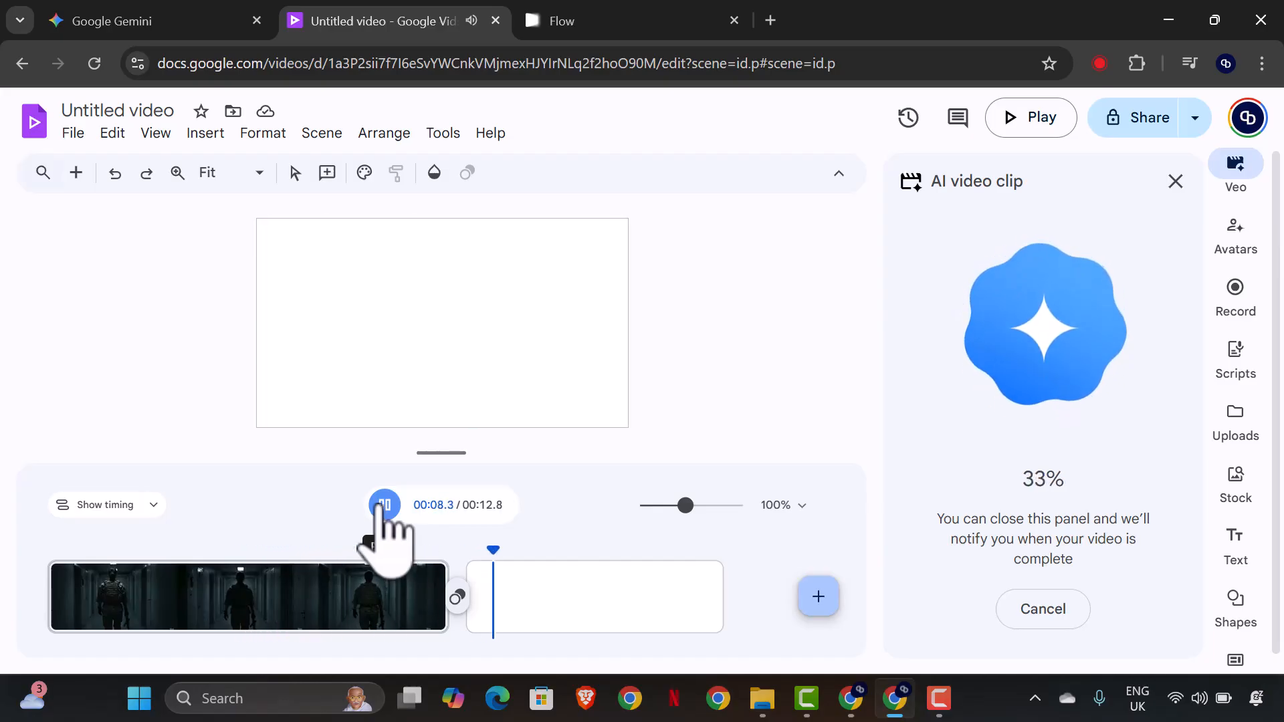
{"action": "left_click", "coordinate": [385, 505]}
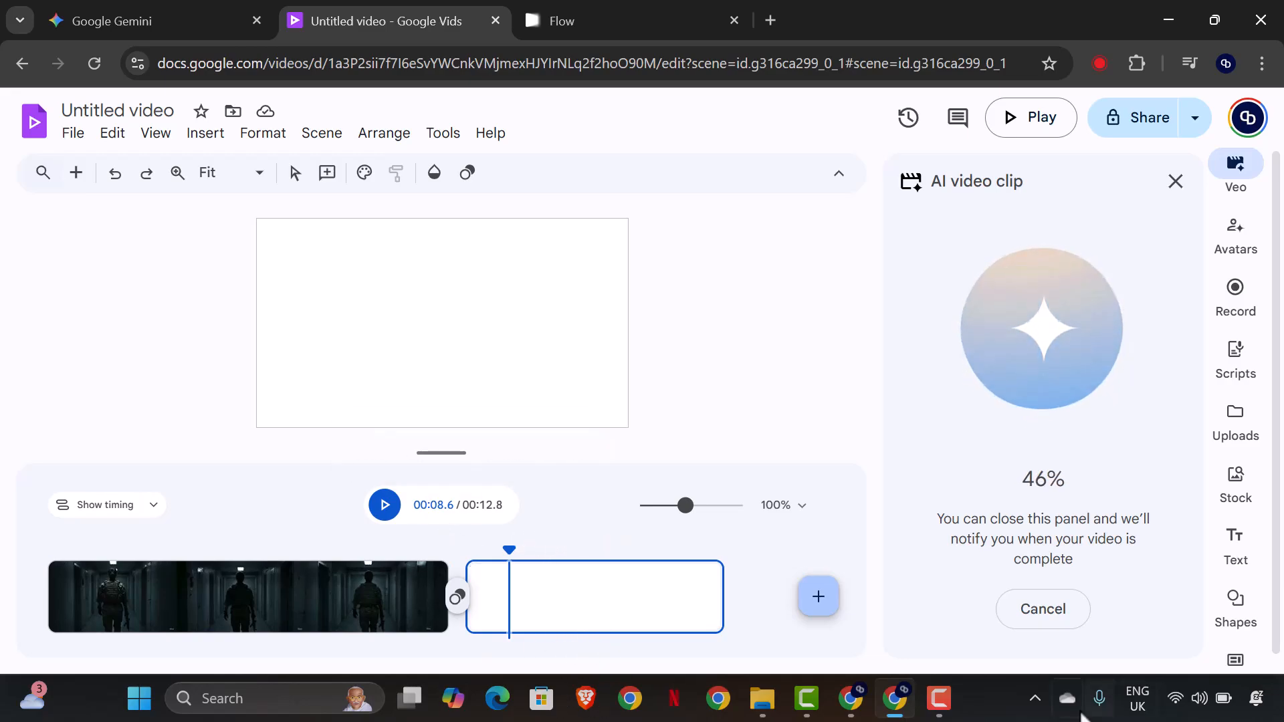
Insert the generated close-up clip of the female captain into the empty second scene.
{"action": "left_click", "coordinate": [947, 698]}
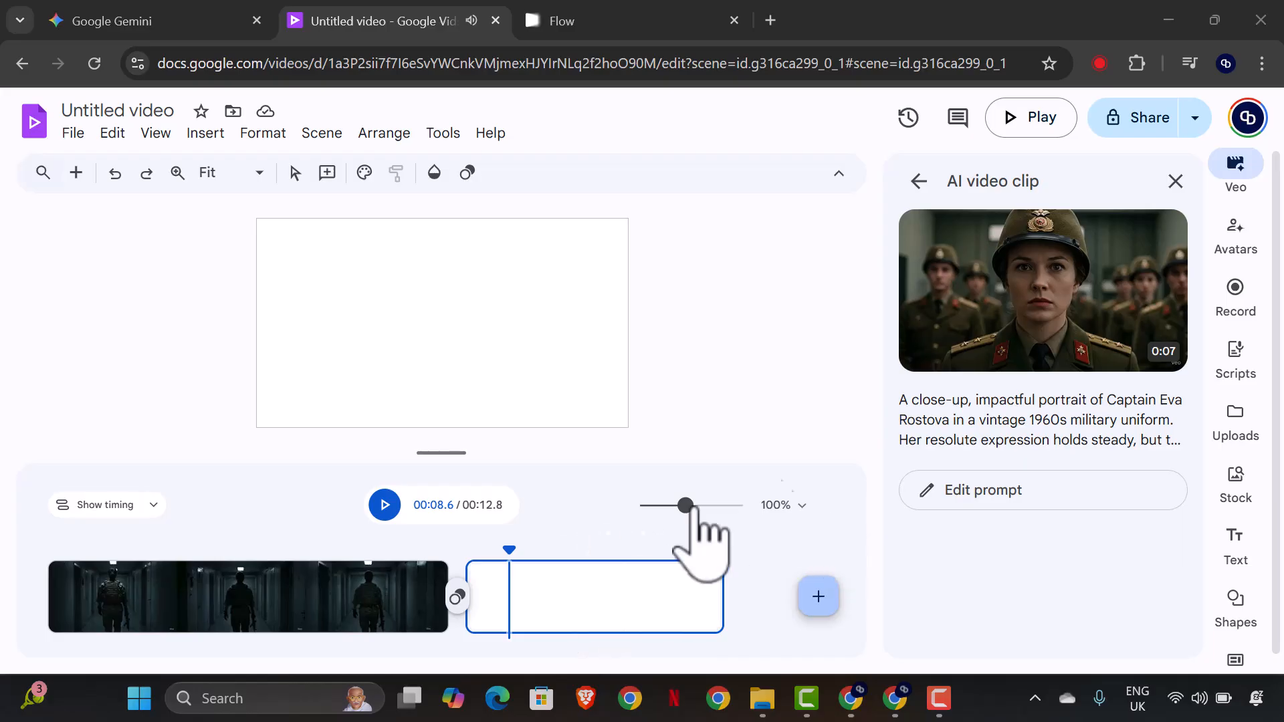
{"action": "mouse_move", "coordinate": [1107, 361]}
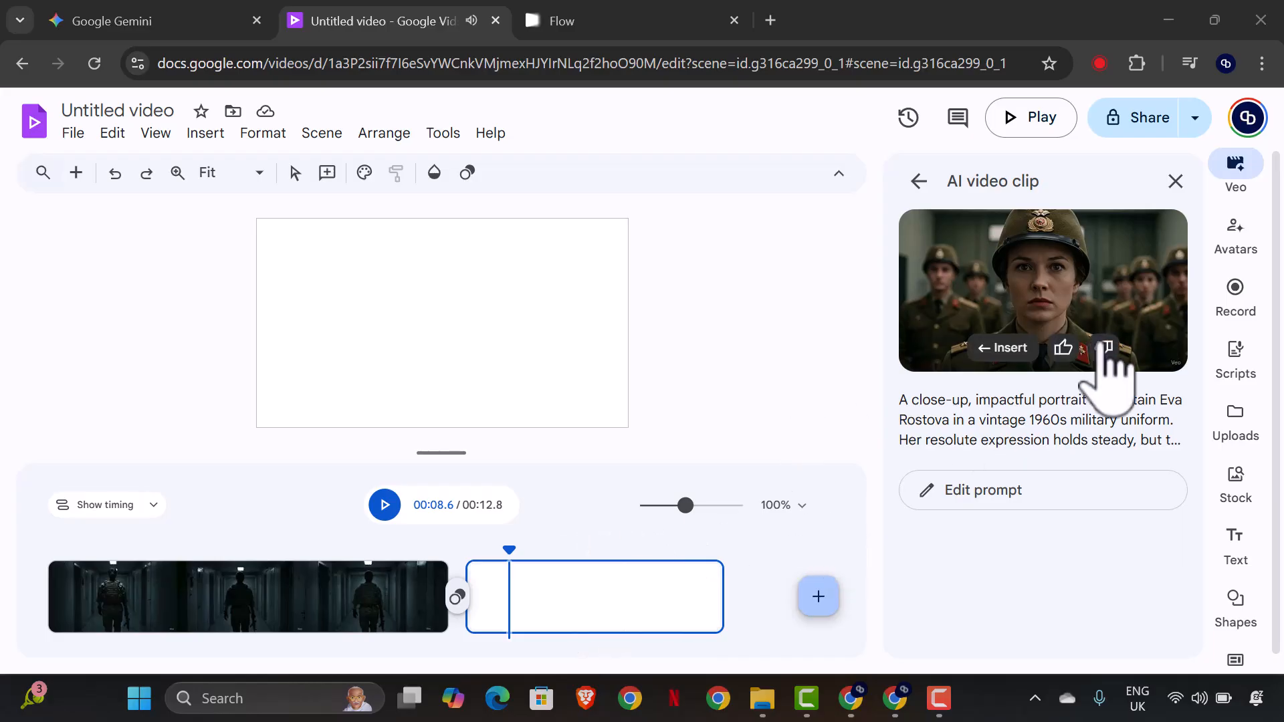
{"action": "left_click", "coordinate": [1029, 356]}
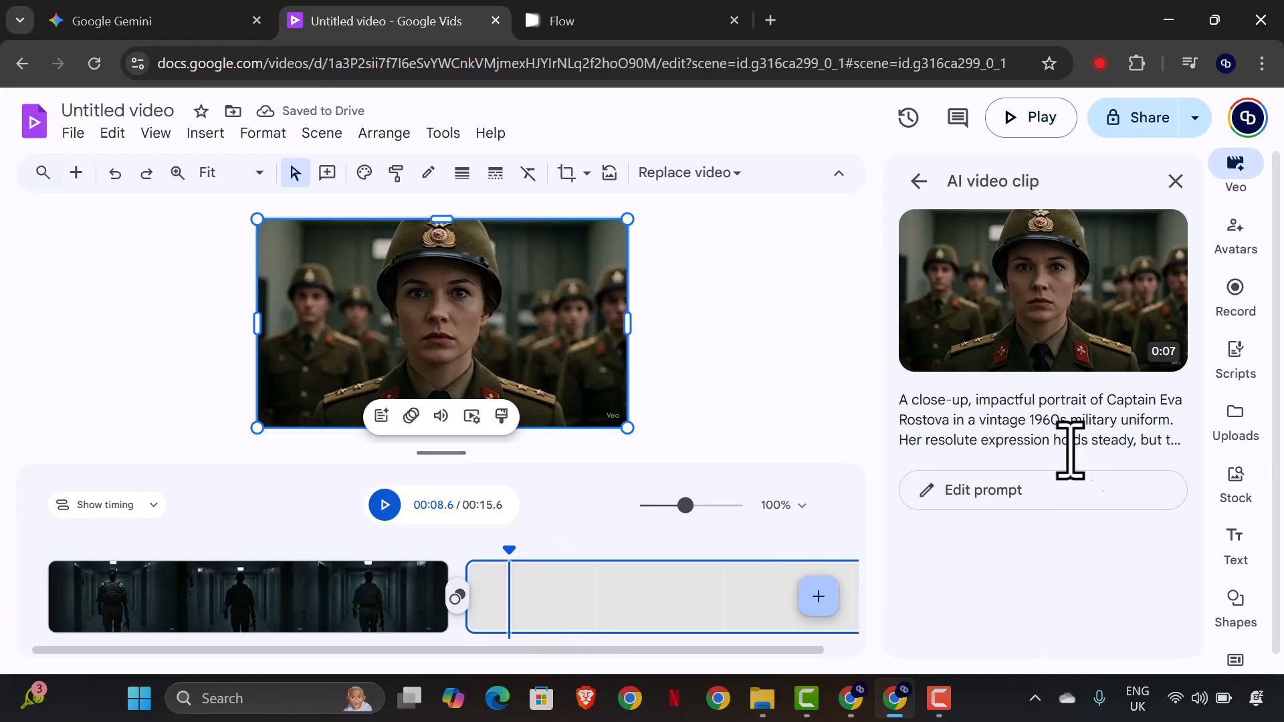
Add a third scene and prepare its Veo 3 clip with Image_fx (3) as reference image, clearing the previous prompt text.
{"action": "left_click", "coordinate": [1042, 494]}
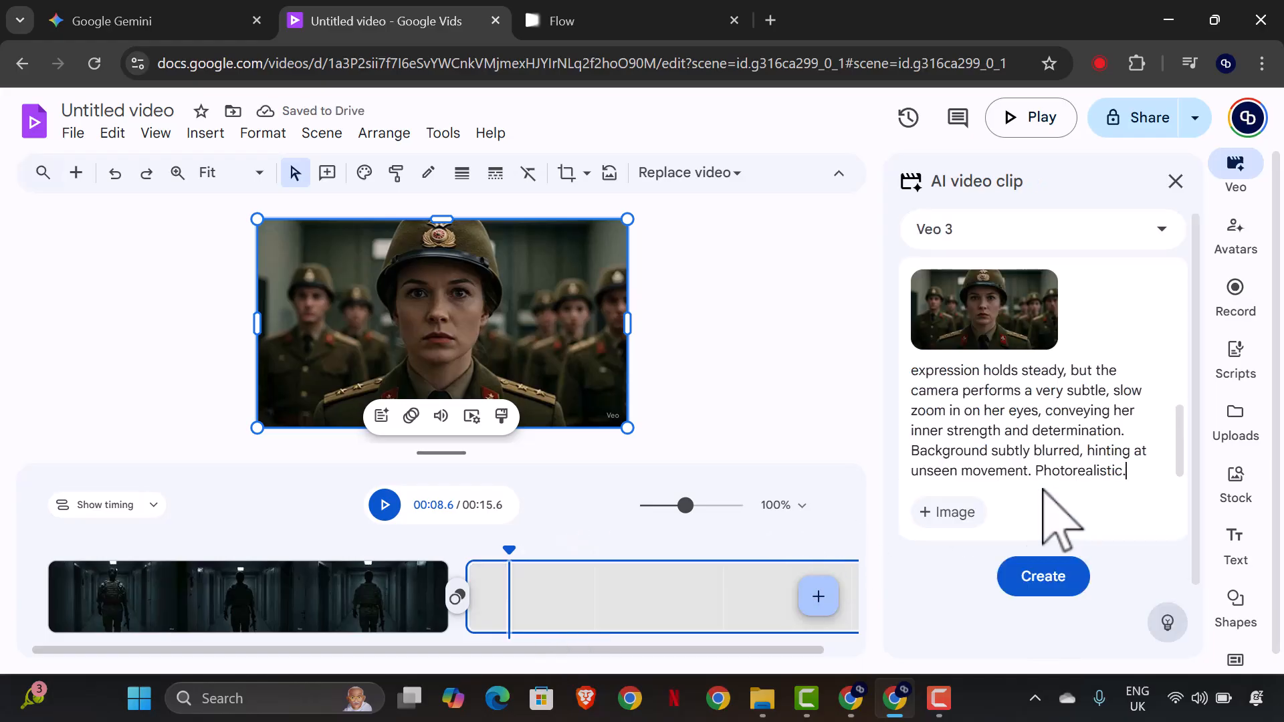
{"action": "left_click", "coordinate": [817, 597]}
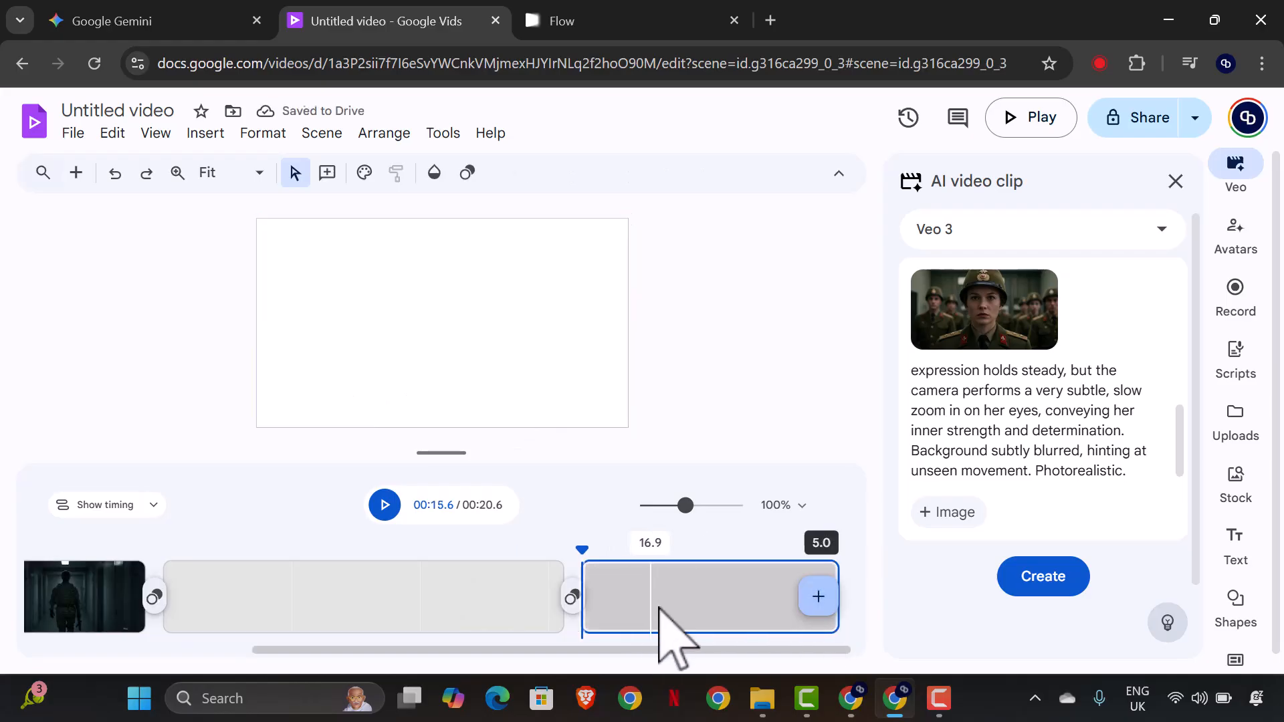
{"action": "left_click", "coordinate": [1044, 285]}
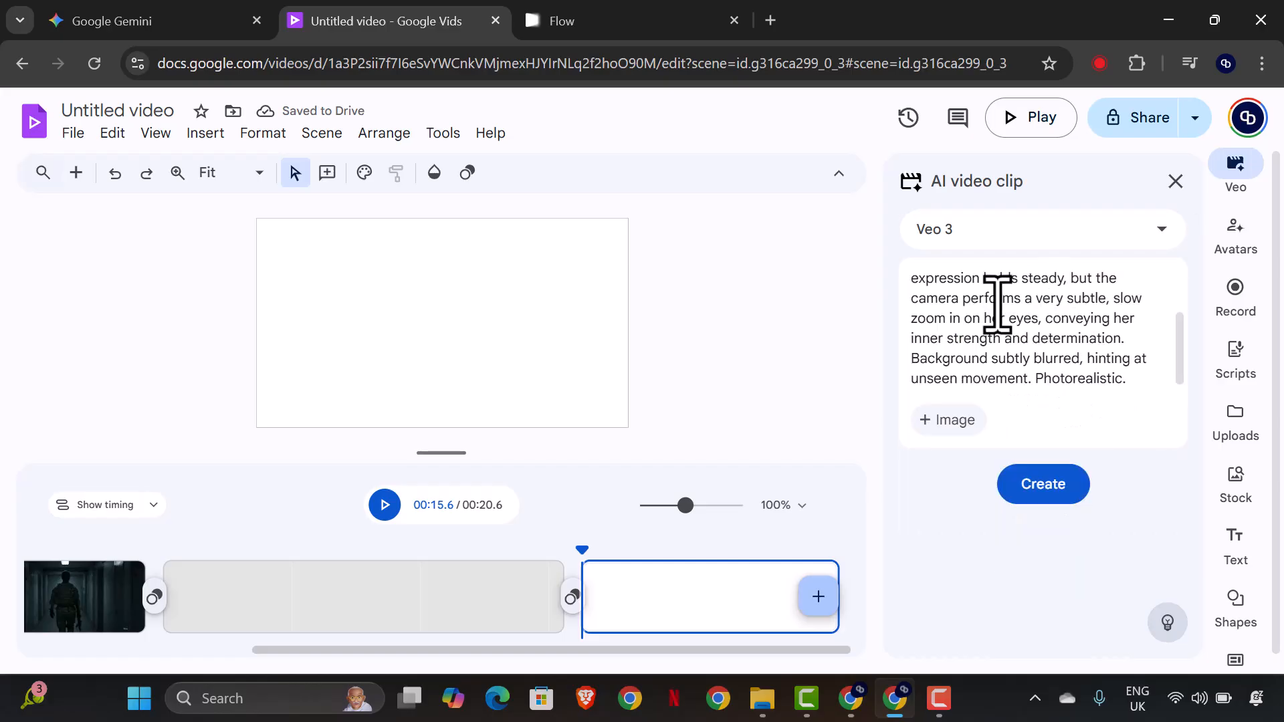
{"action": "left_click", "coordinate": [953, 421]}
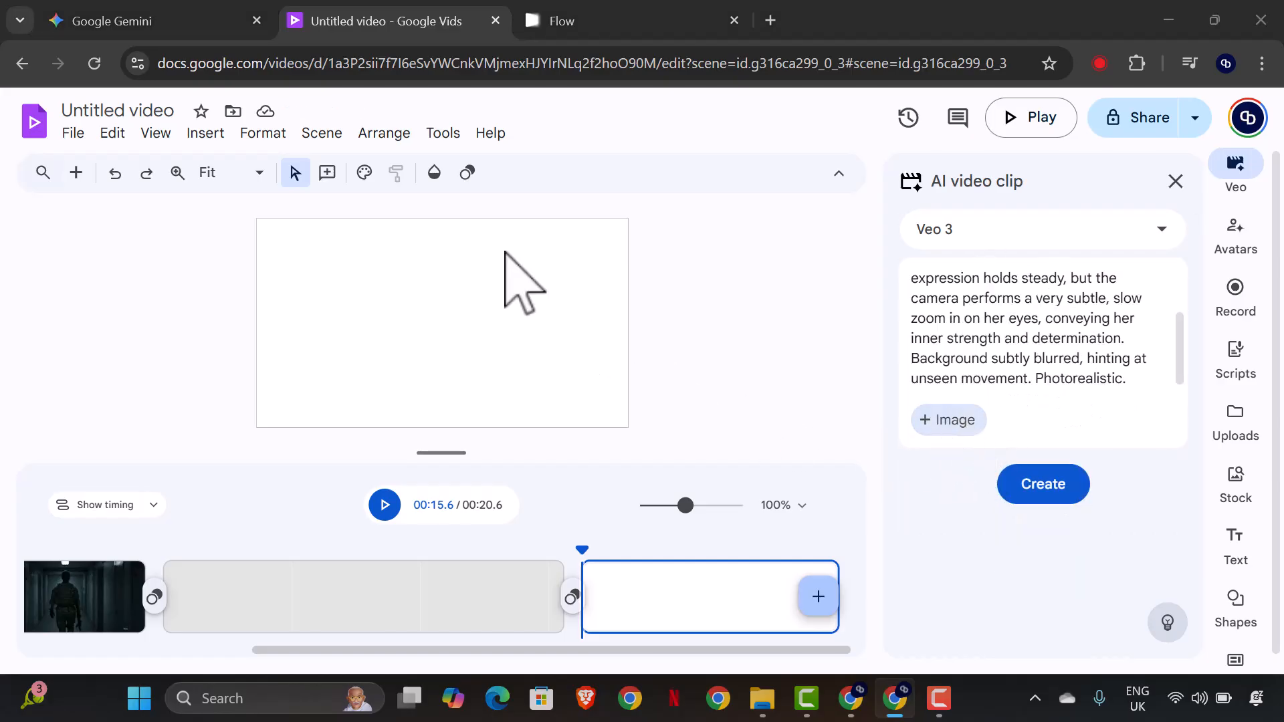
{"action": "scroll", "coordinate": [478, 291], "scroll_direction": "down", "scroll_amount": 3}
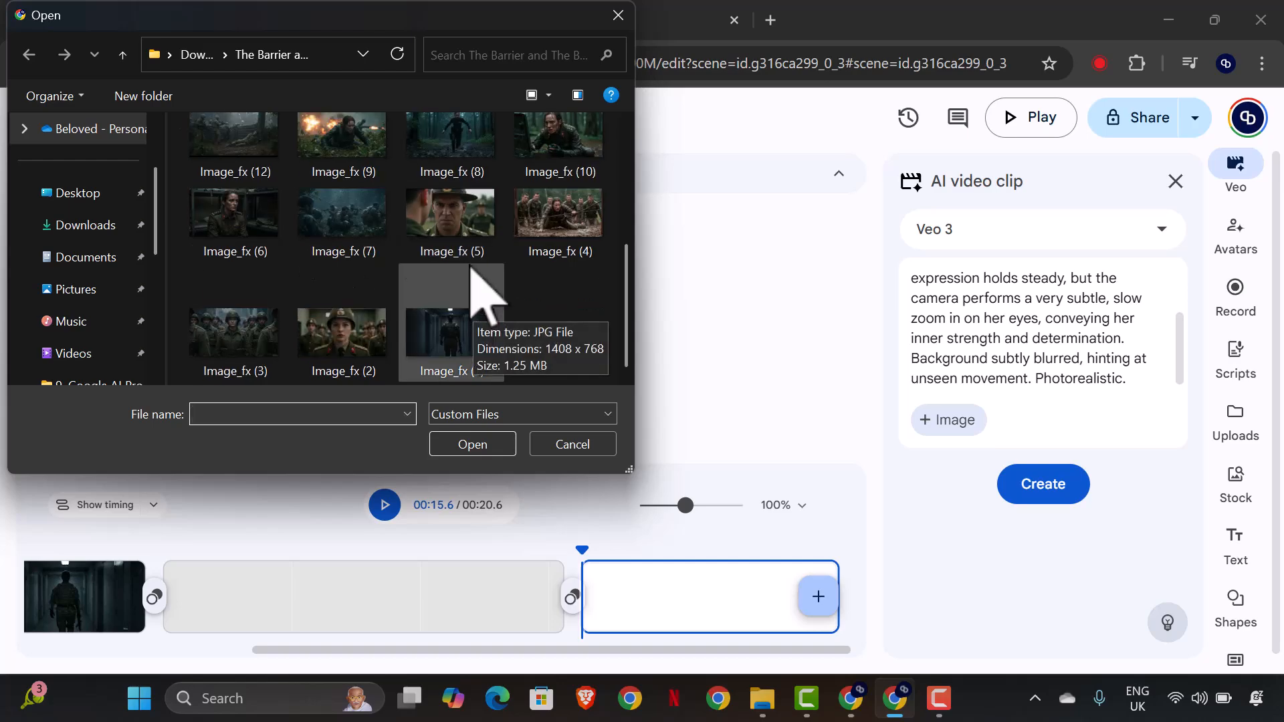
{"action": "left_click", "coordinate": [268, 368]}
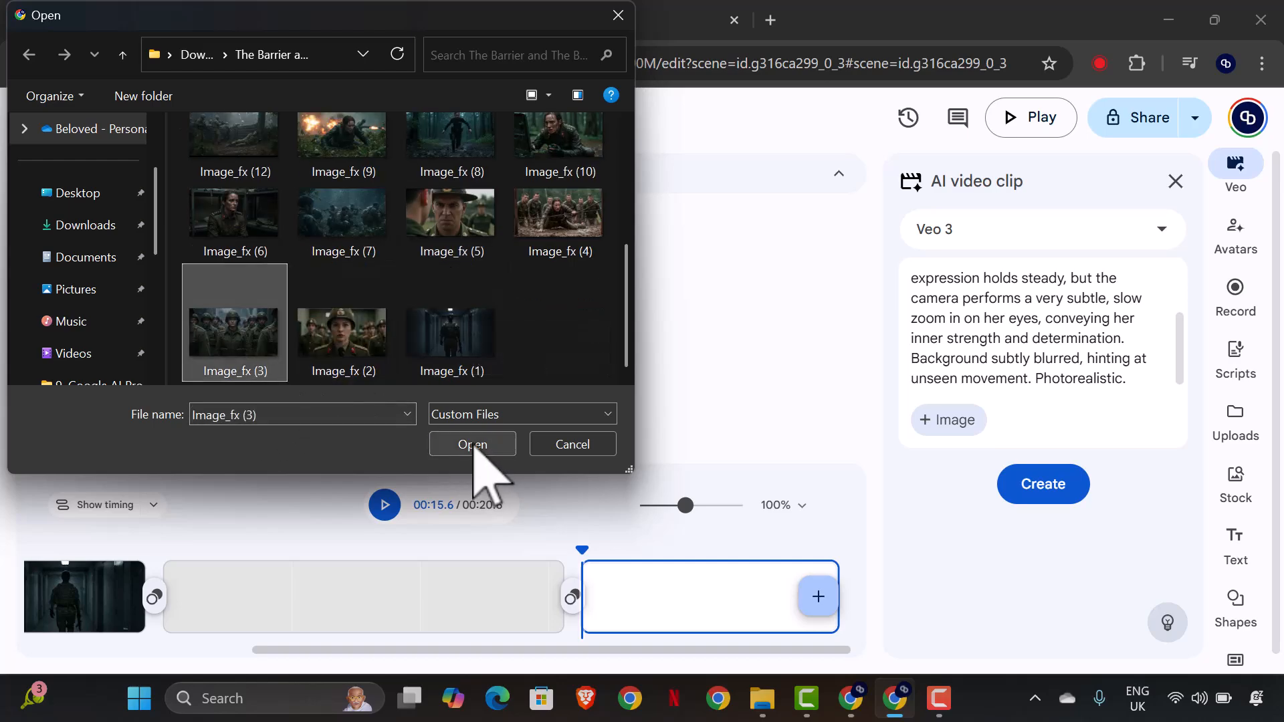
{"action": "left_click", "coordinate": [473, 444]}
{"action": "left_click_drag", "start_coordinate": [1141, 475], "coordinate": [914, 344]}
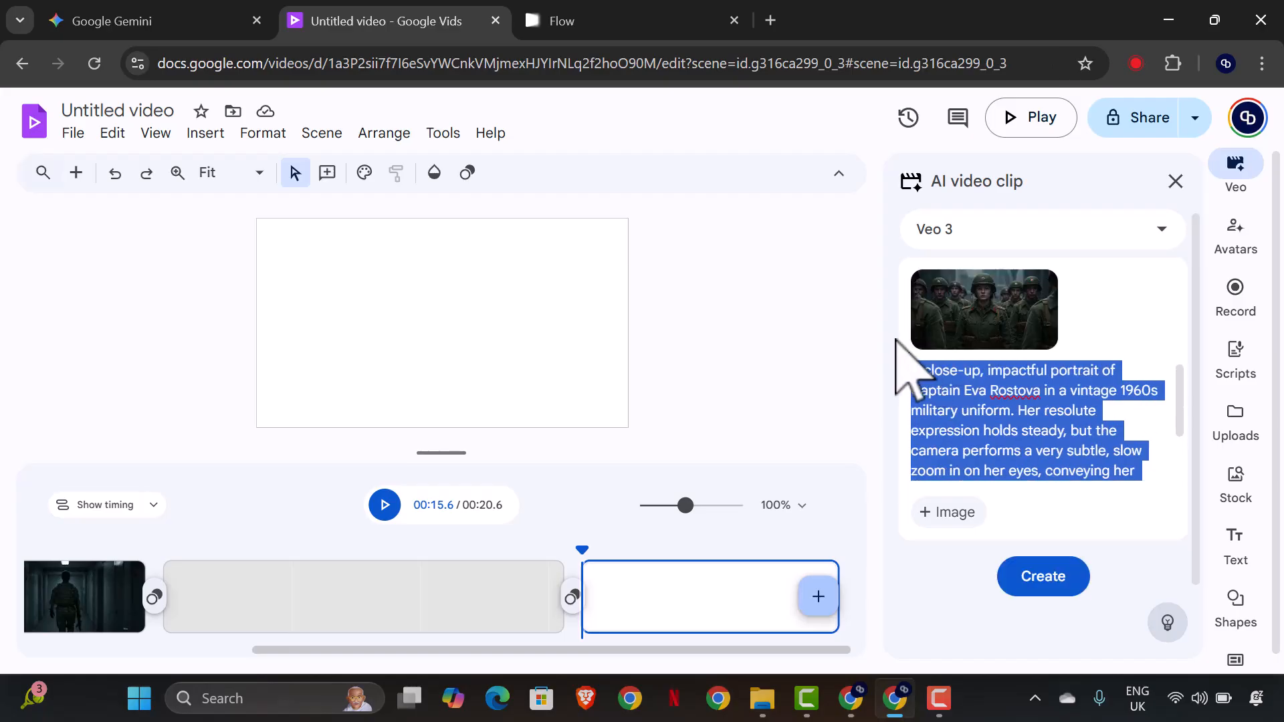
{"action": "key", "text": "BackSpace"}
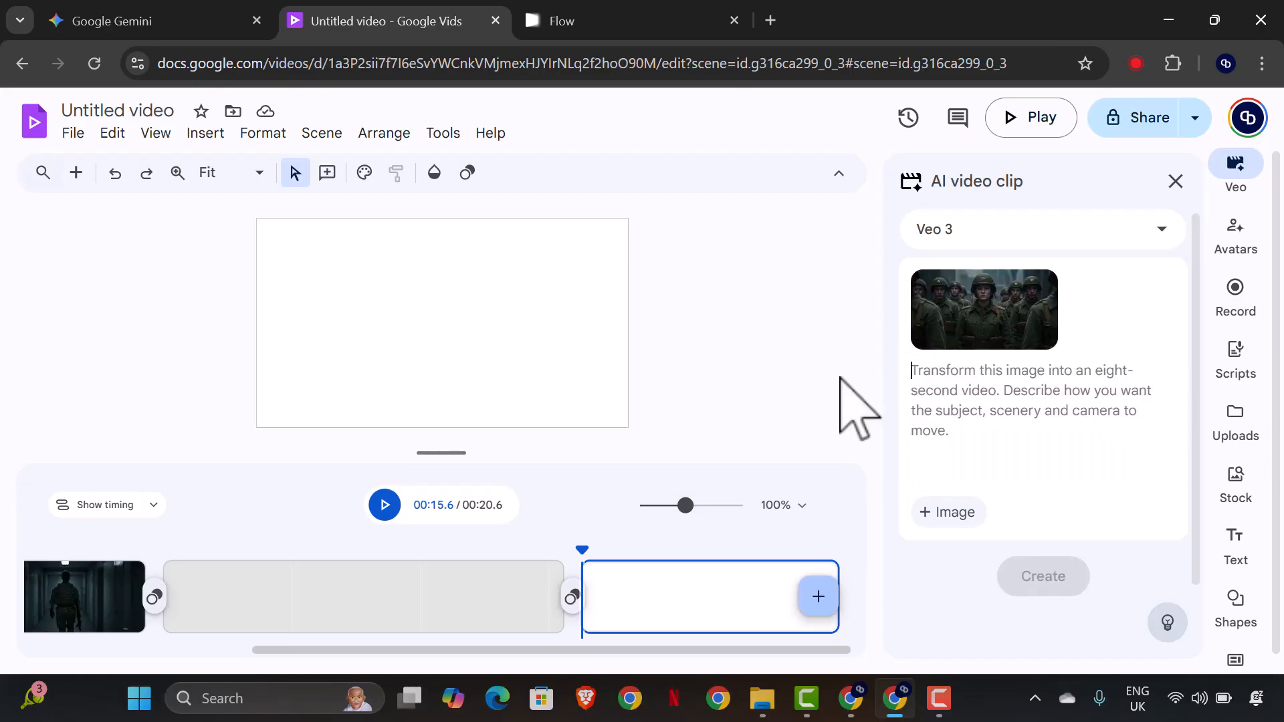
Switch to Gemini and copy the Google Veo 3 prompt for Scene 3: Carrying the Future.
{"action": "left_click", "coordinate": [94, 24]}
{"action": "scroll", "coordinate": [468, 374], "scroll_direction": "down", "scroll_amount": 3}
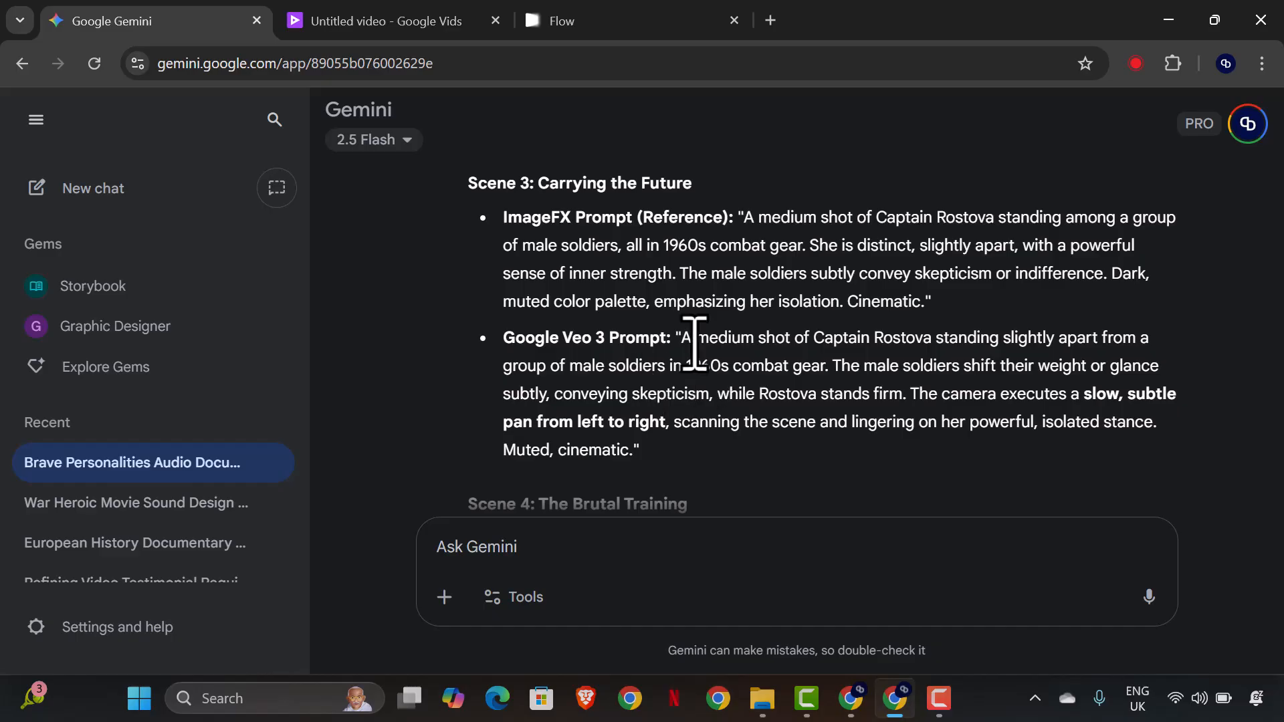
{"action": "left_click_drag", "start_coordinate": [690, 338], "coordinate": [640, 450]}
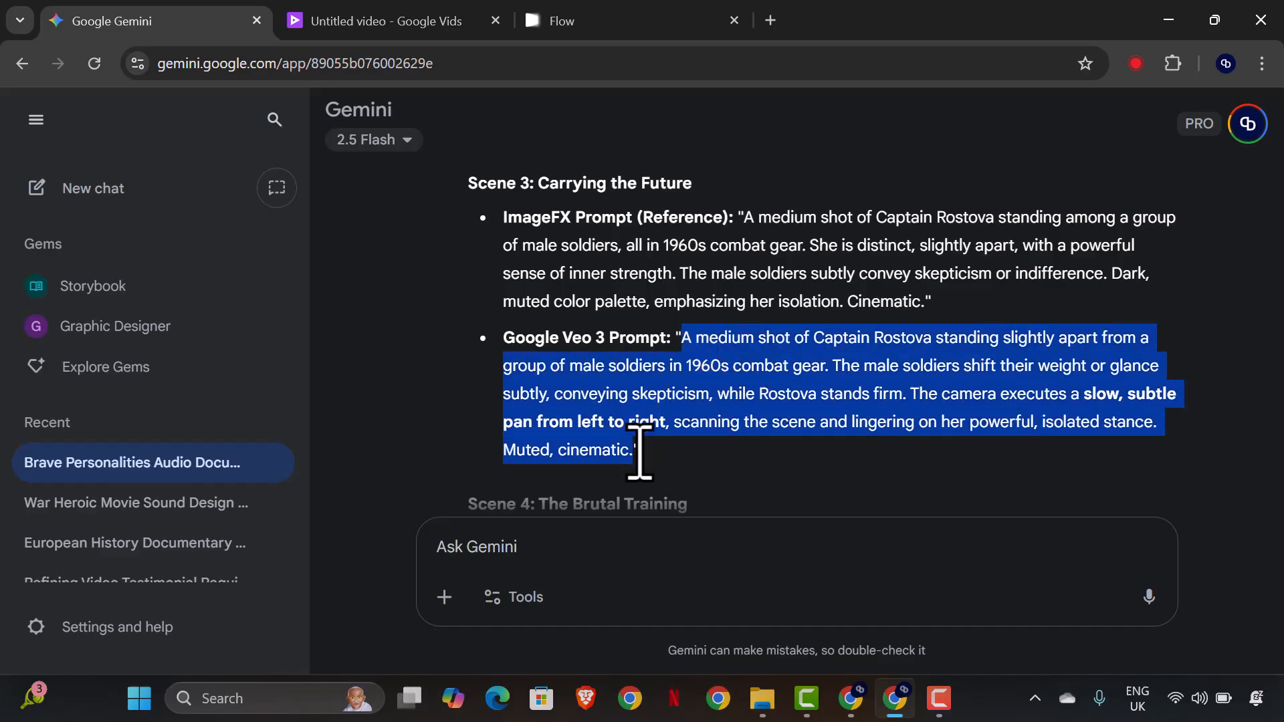
{"action": "right_click", "coordinate": [828, 368]}
{"action": "left_click", "coordinate": [863, 382]}
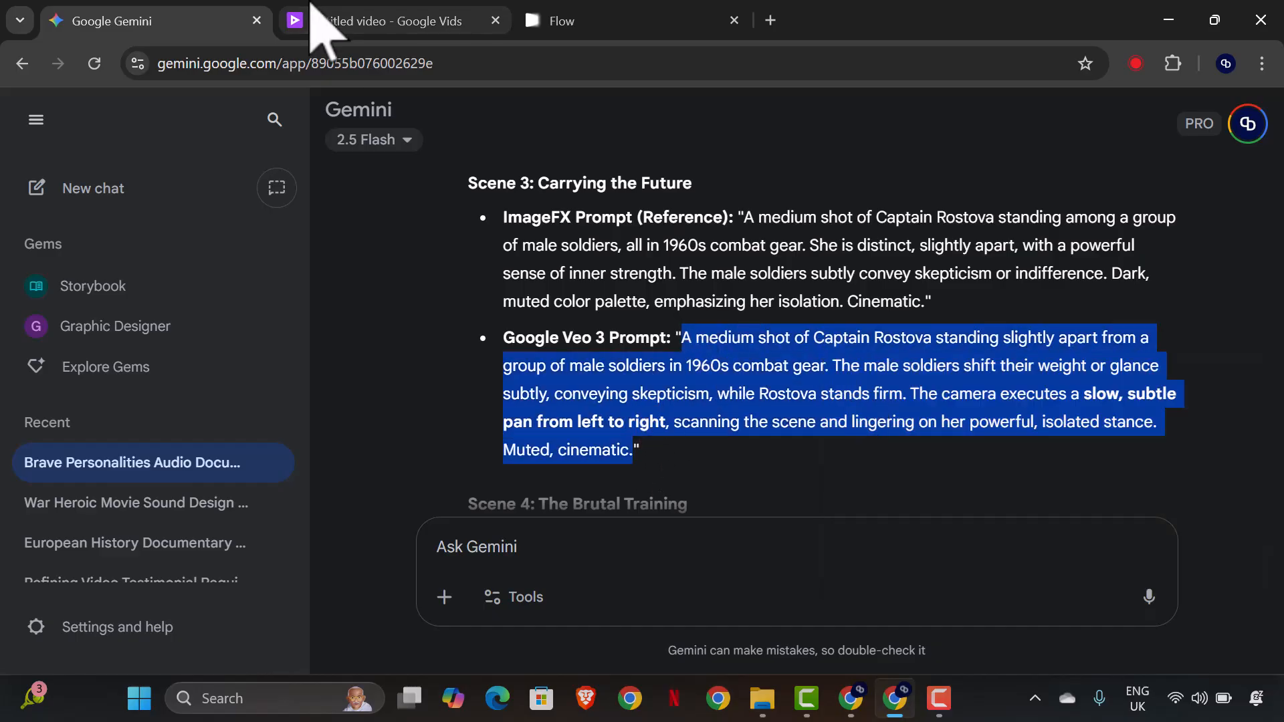
Return to Google Vids, paste the Scene 3 prompt below the attached image, review it and generate the Veo 3 clip.
{"action": "left_click", "coordinate": [353, 27]}
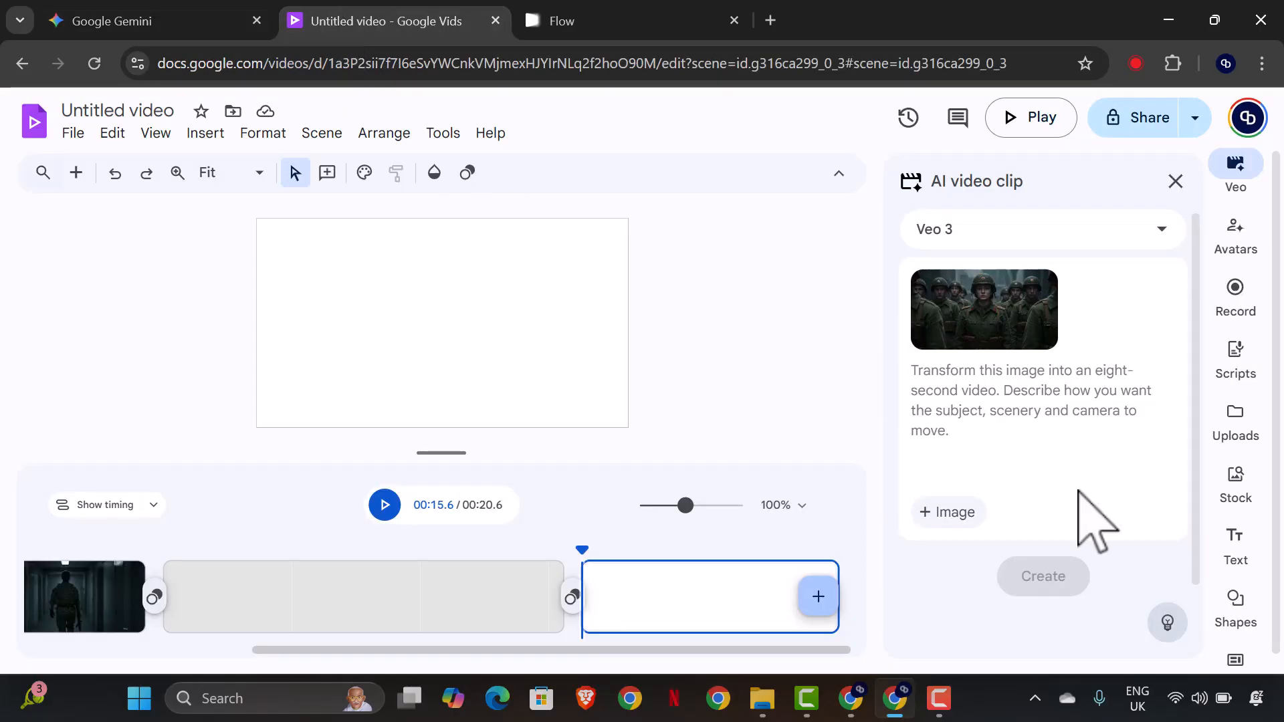
{"action": "left_click", "coordinate": [1035, 401]}
{"action": "key", "text": "ctrl+v"}
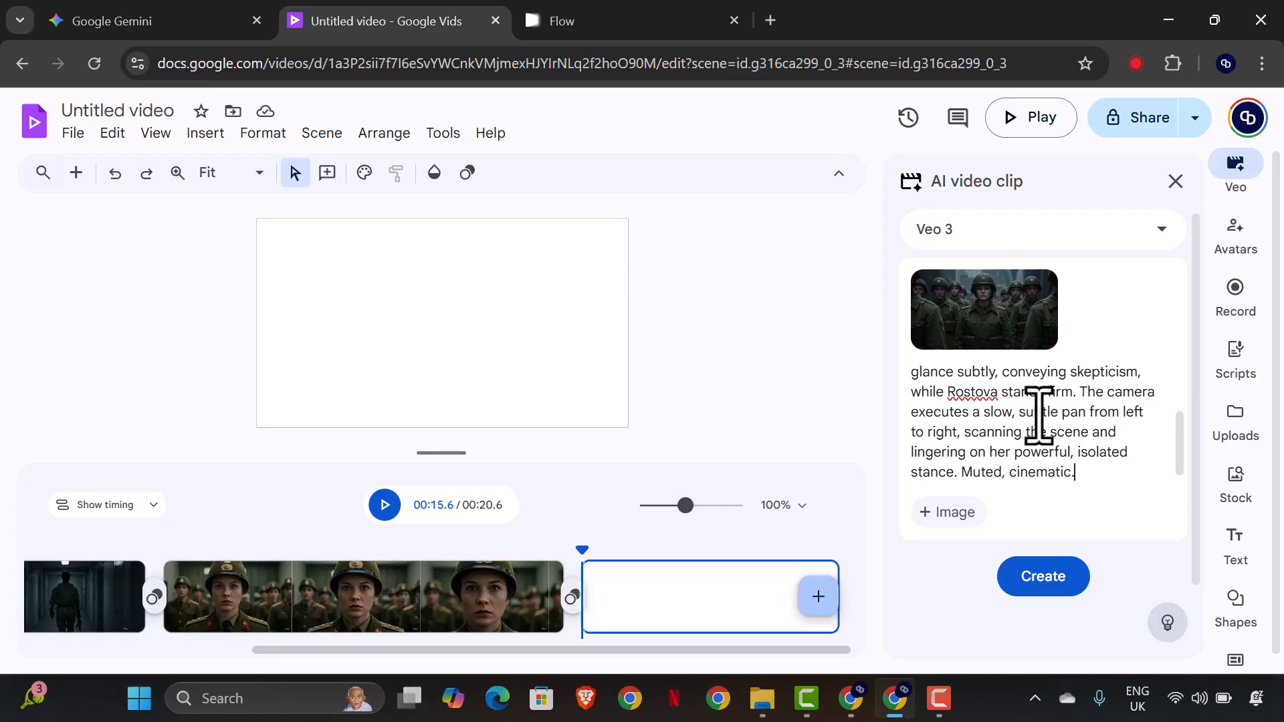
{"action": "scroll", "coordinate": [1039, 415], "scroll_direction": "up", "scroll_amount": 2}
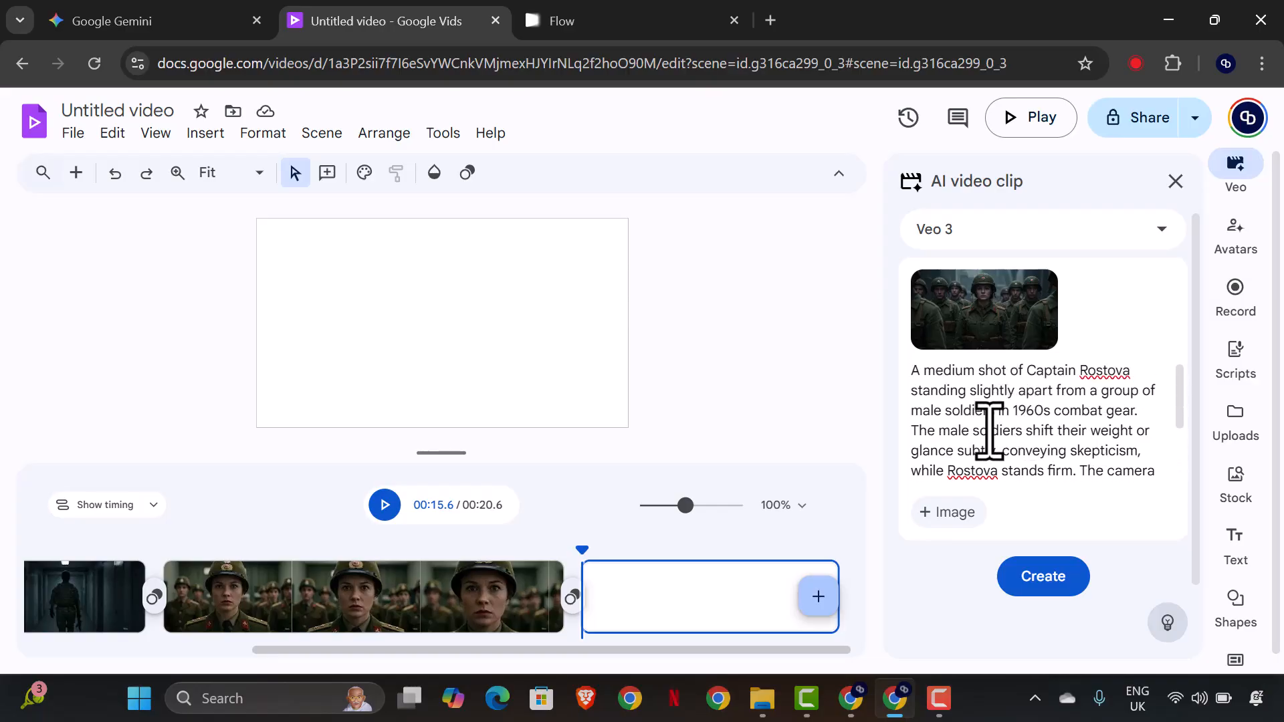
{"action": "scroll", "coordinate": [994, 452], "scroll_direction": "down", "scroll_amount": 2}
{"action": "scroll", "coordinate": [991, 459], "scroll_direction": "down", "scroll_amount": 1}
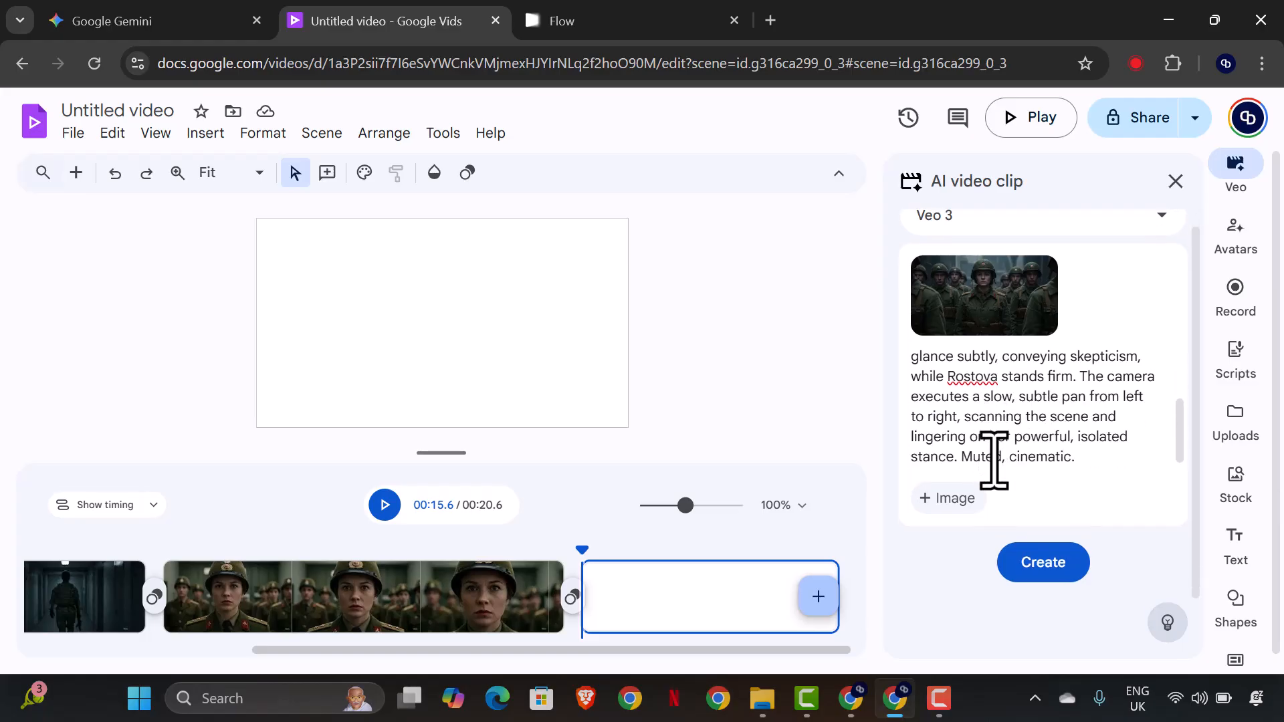
{"action": "scroll", "coordinate": [1021, 410], "scroll_direction": "up", "scroll_amount": 2}
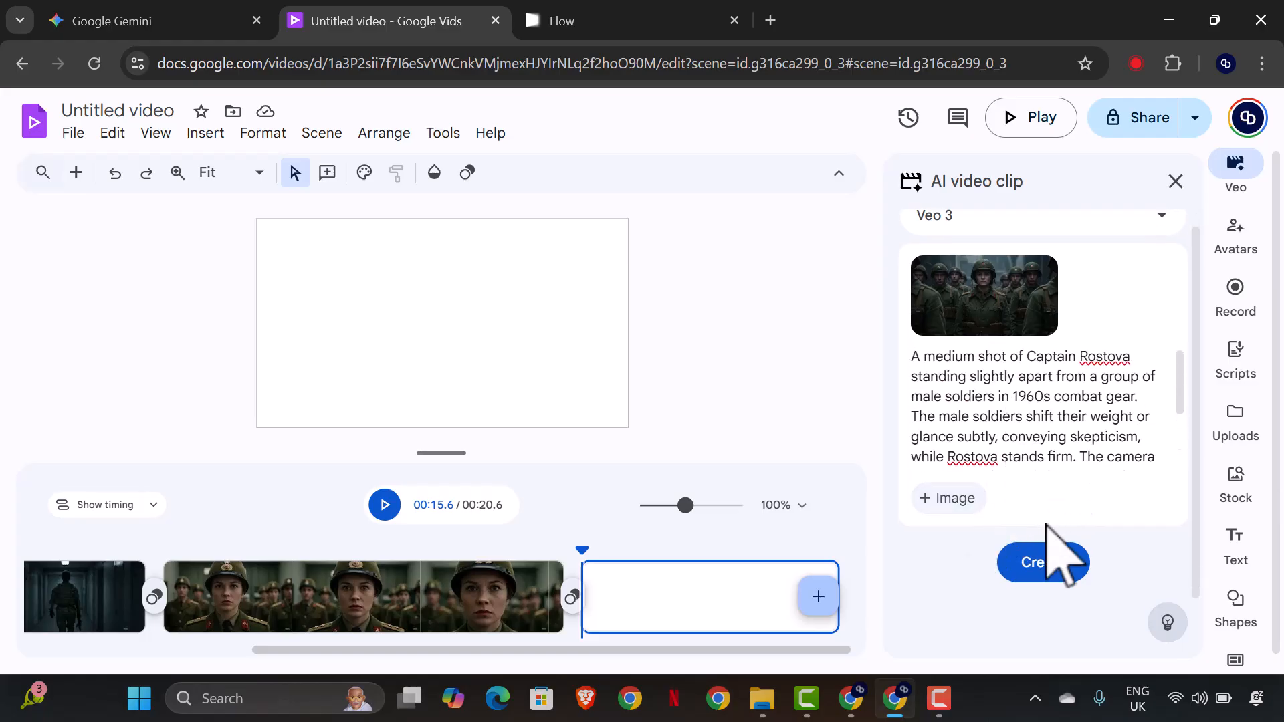
{"action": "left_click", "coordinate": [1055, 563]}
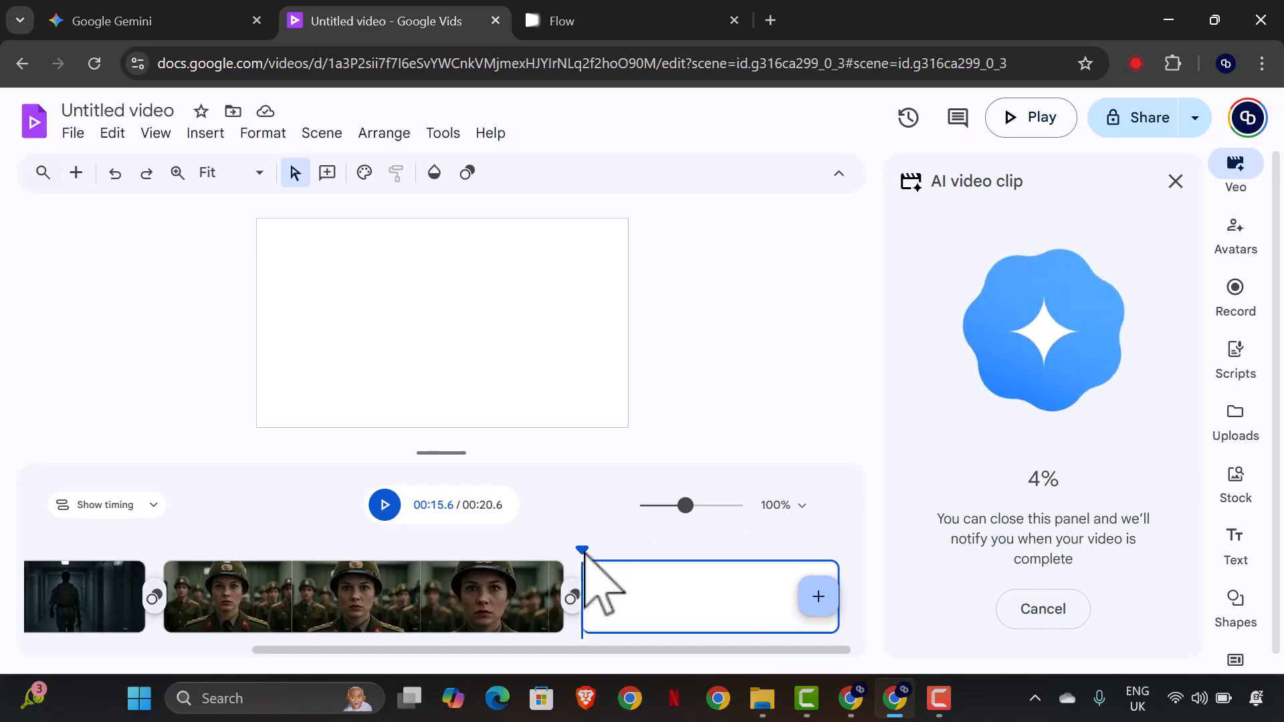
Play back the first two scenes from the start of the timeline and pause once the second clip ends.
{"action": "left_click_drag", "start_coordinate": [582, 588], "coordinate": [87, 544]}
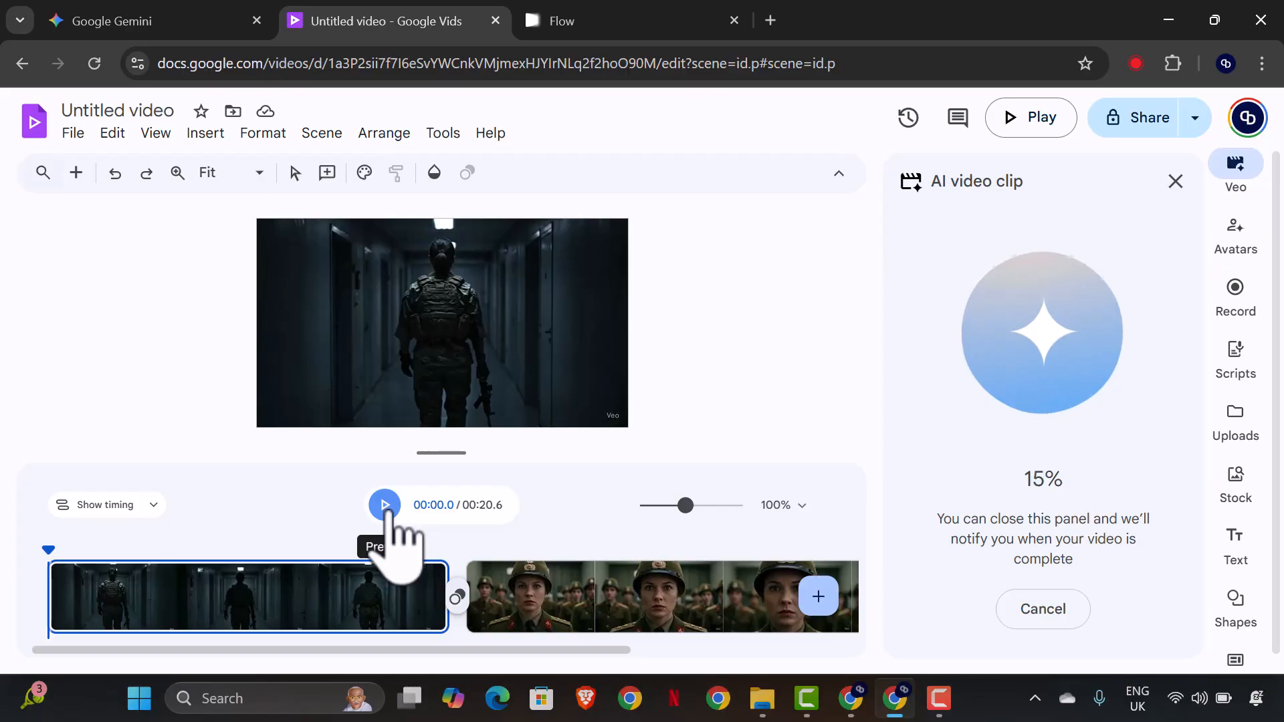
{"action": "left_click", "coordinate": [386, 506]}
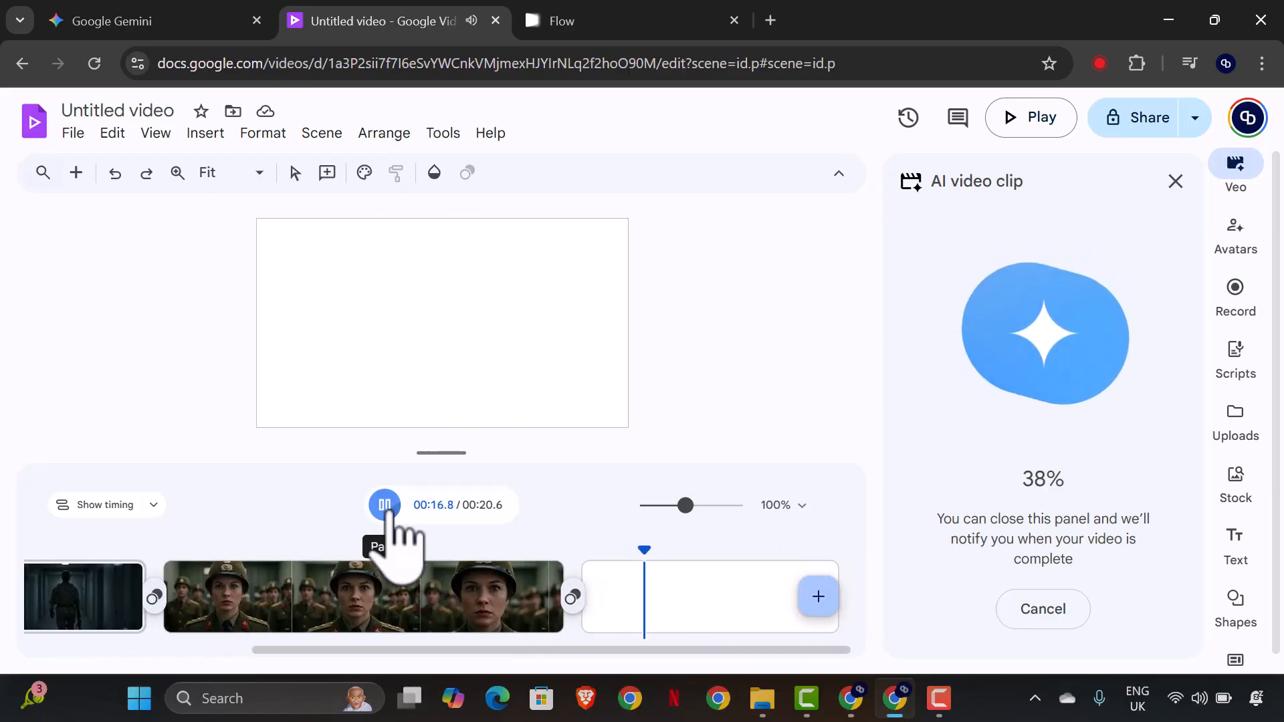
{"action": "left_click", "coordinate": [385, 505]}
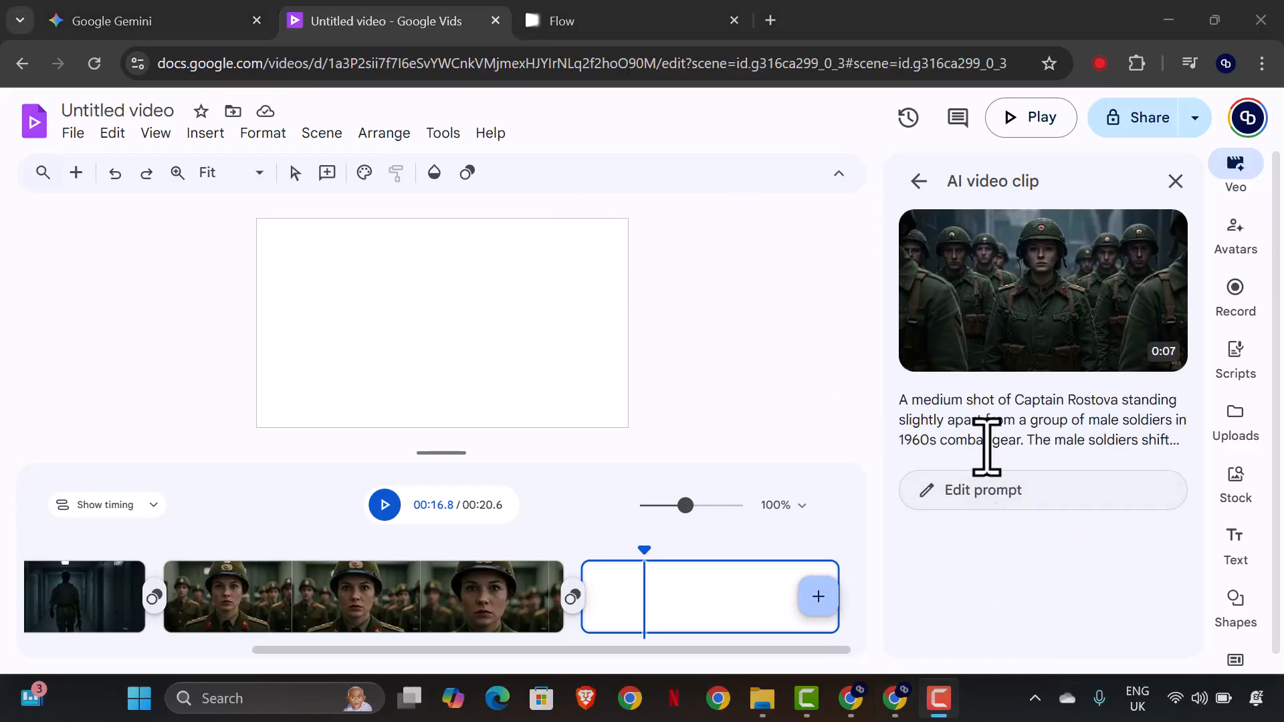
Insert the generated clip of the captain among the soldiers into the empty third scene and add a fourth scene.
{"action": "left_click", "coordinate": [1020, 362]}
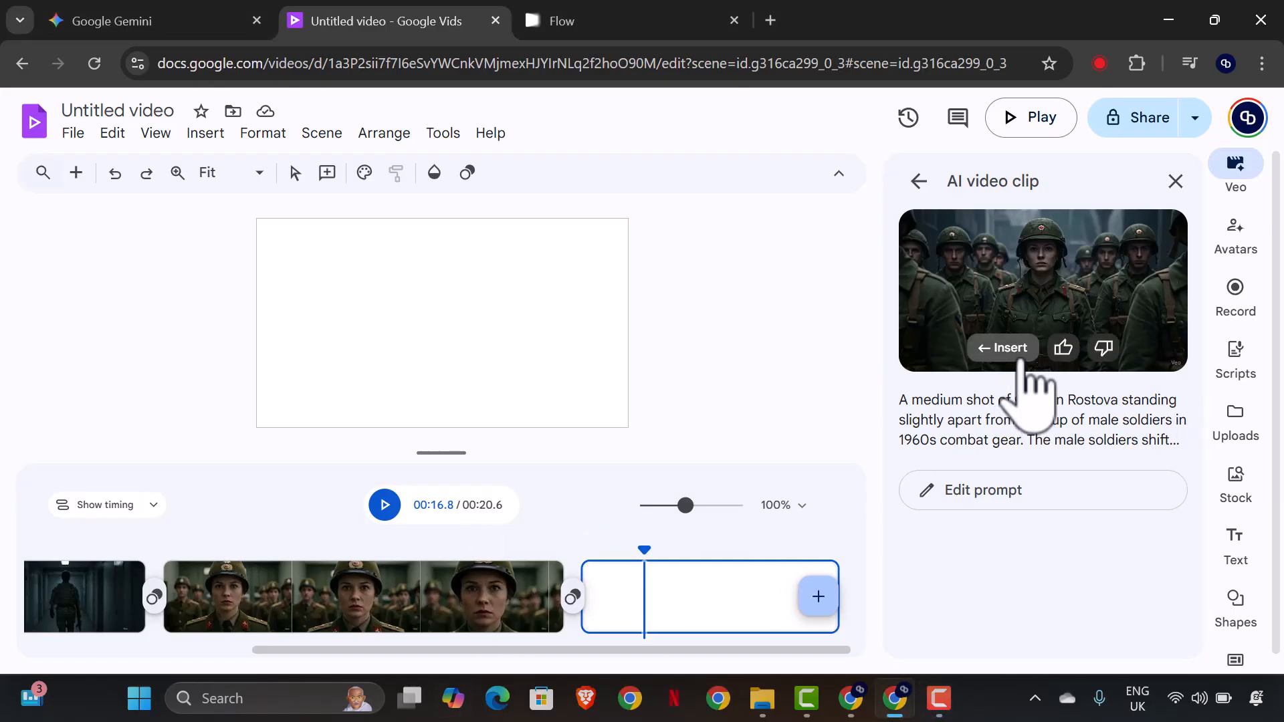
{"action": "left_click", "coordinate": [819, 596]}
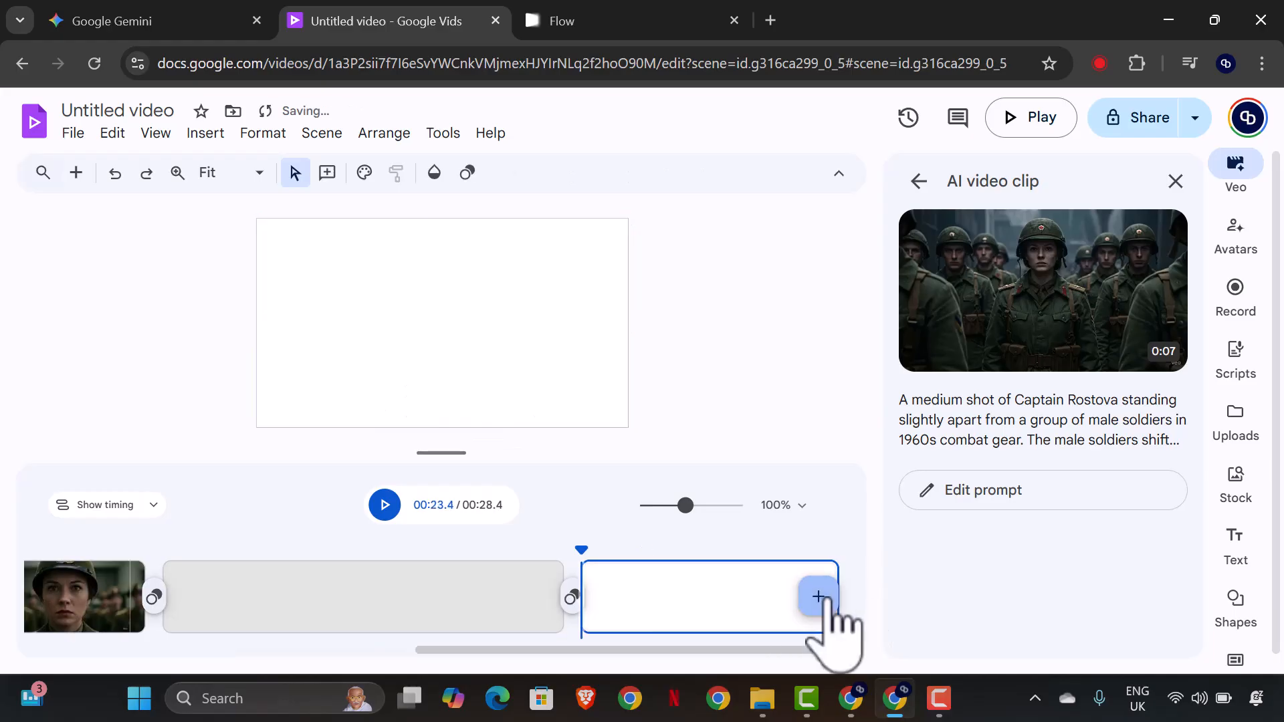
Reopen the Veo 3 prompt for editing and replace its reference image with Image_fx (4).
{"action": "mouse_move", "coordinate": [1162, 231]}
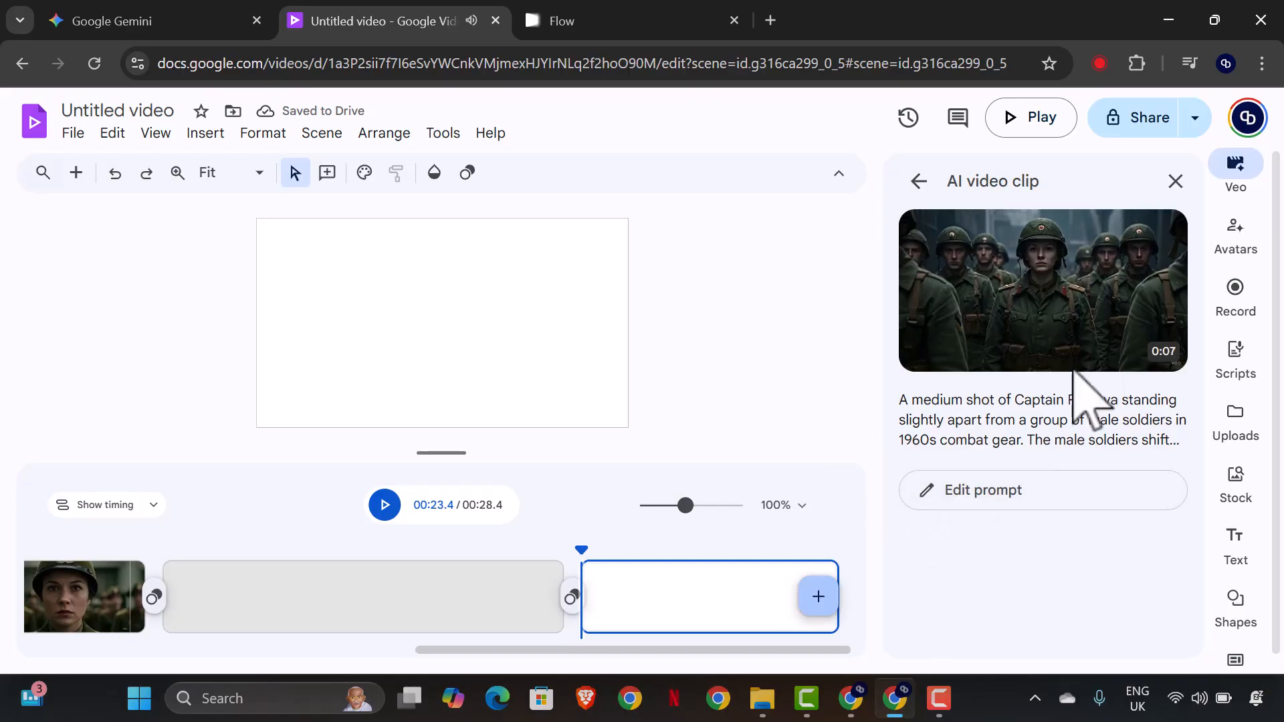
{"action": "left_click", "coordinate": [1060, 496]}
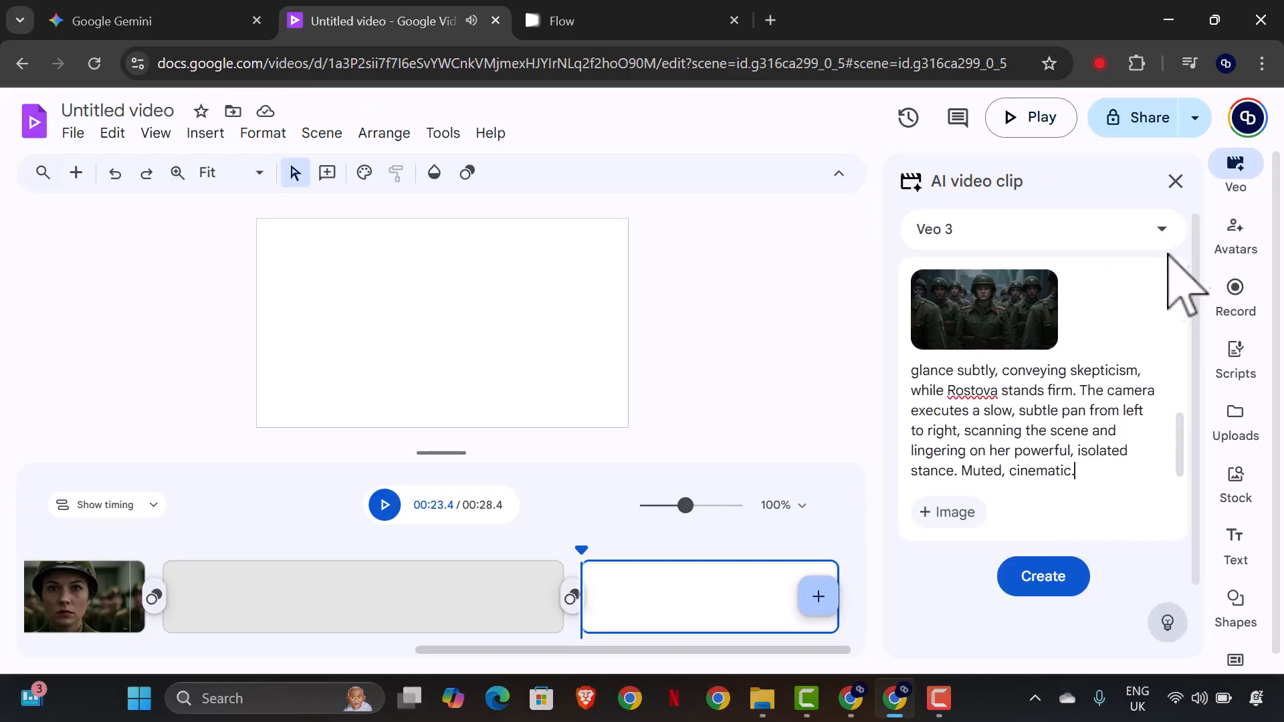
{"action": "scroll", "coordinate": [989, 314], "scroll_direction": "down", "scroll_amount": 2}
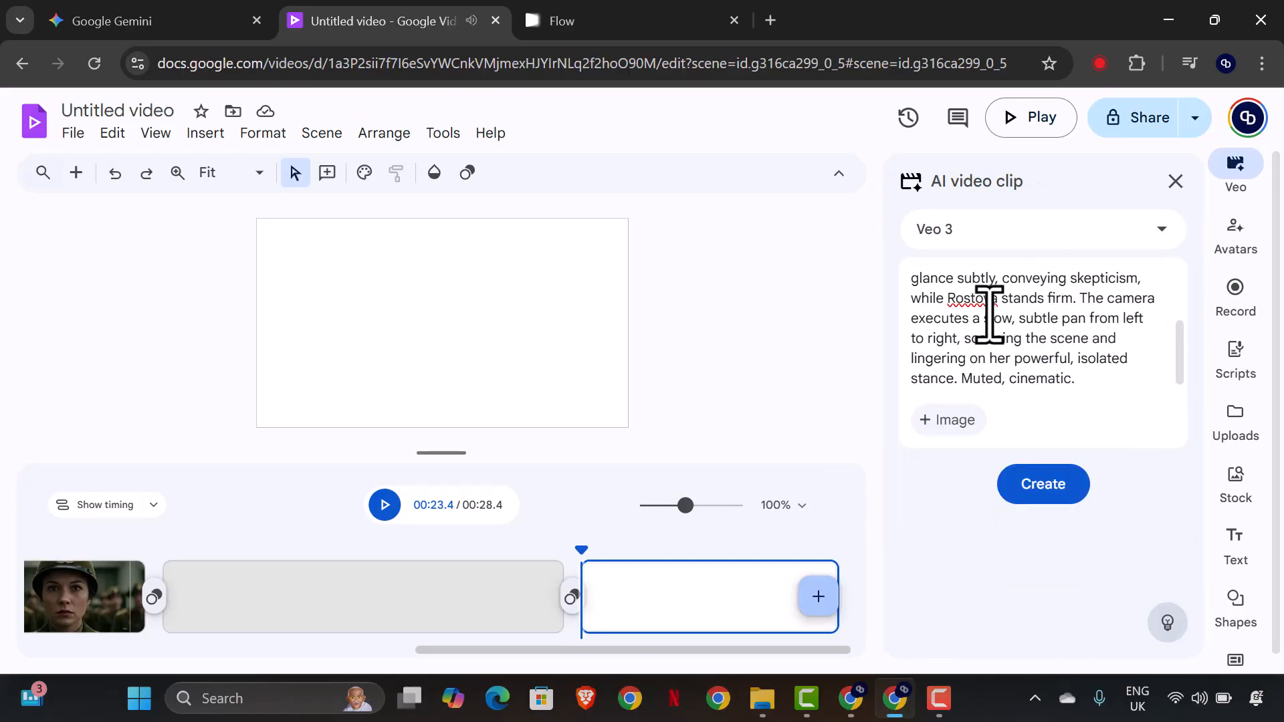
{"action": "left_click", "coordinate": [936, 428]}
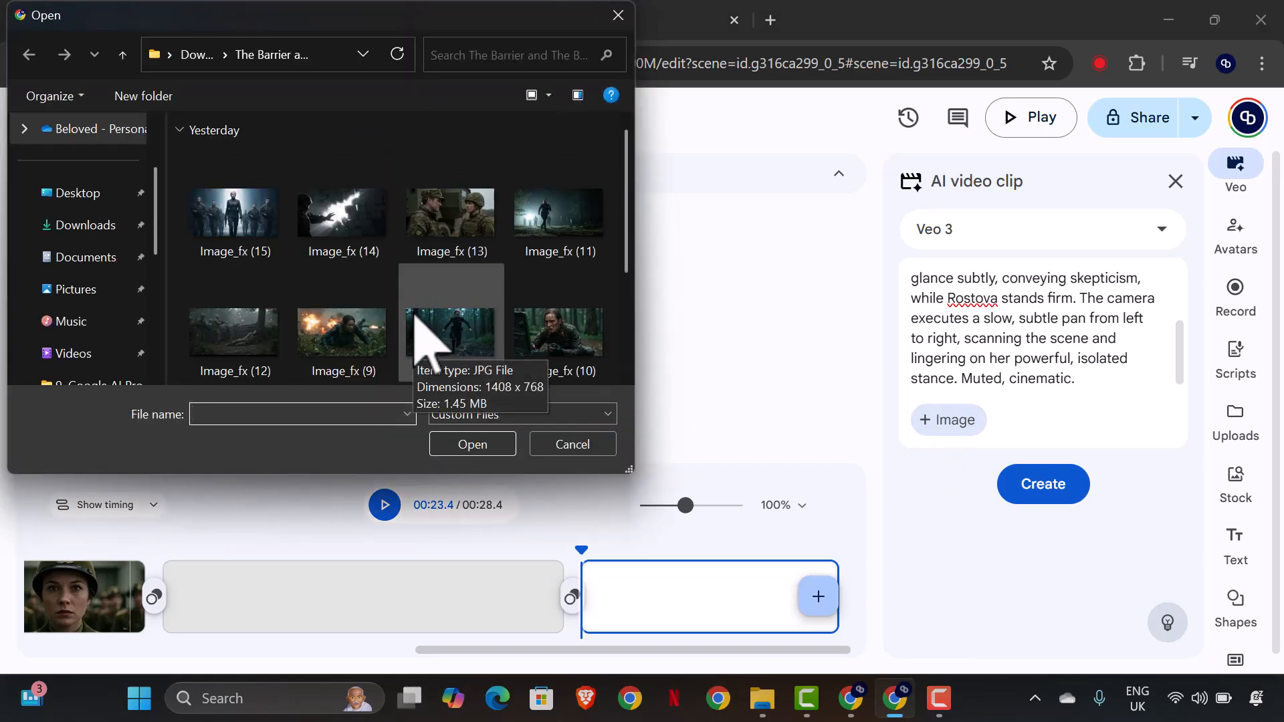
{"action": "scroll", "coordinate": [422, 335], "scroll_direction": "down", "scroll_amount": 3}
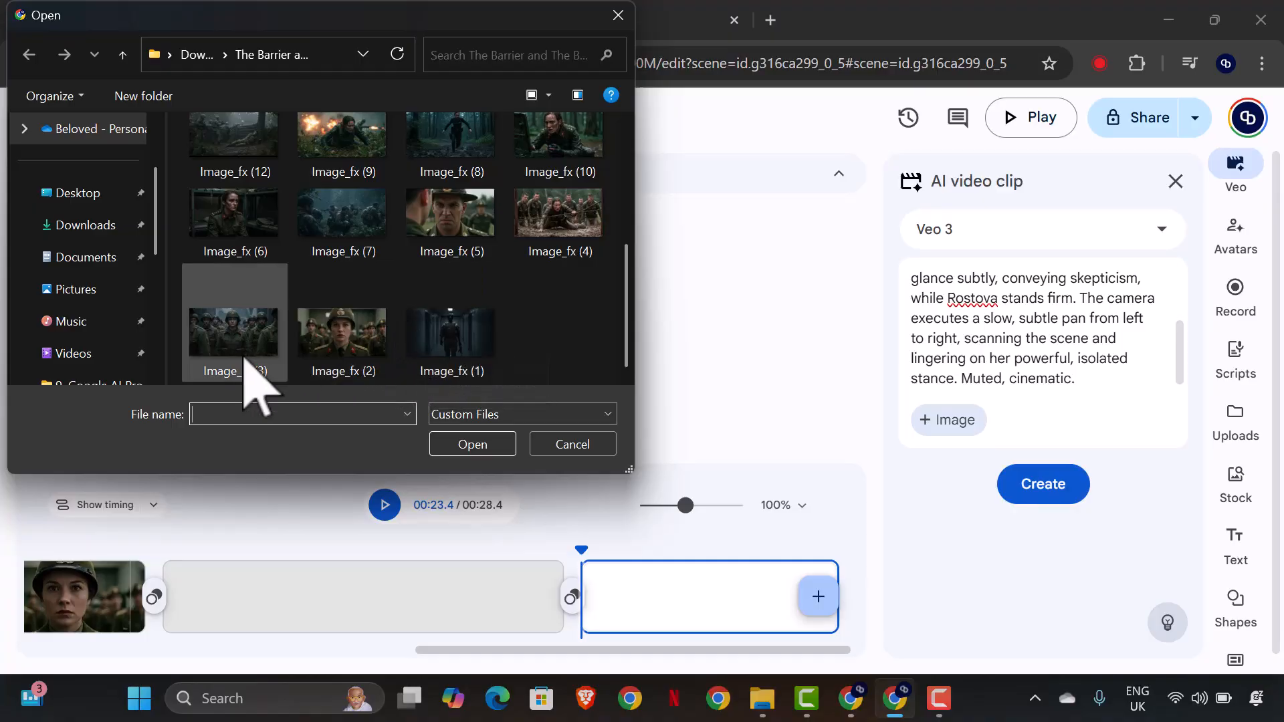
{"action": "left_click", "coordinate": [559, 216]}
{"action": "left_click", "coordinate": [483, 445]}
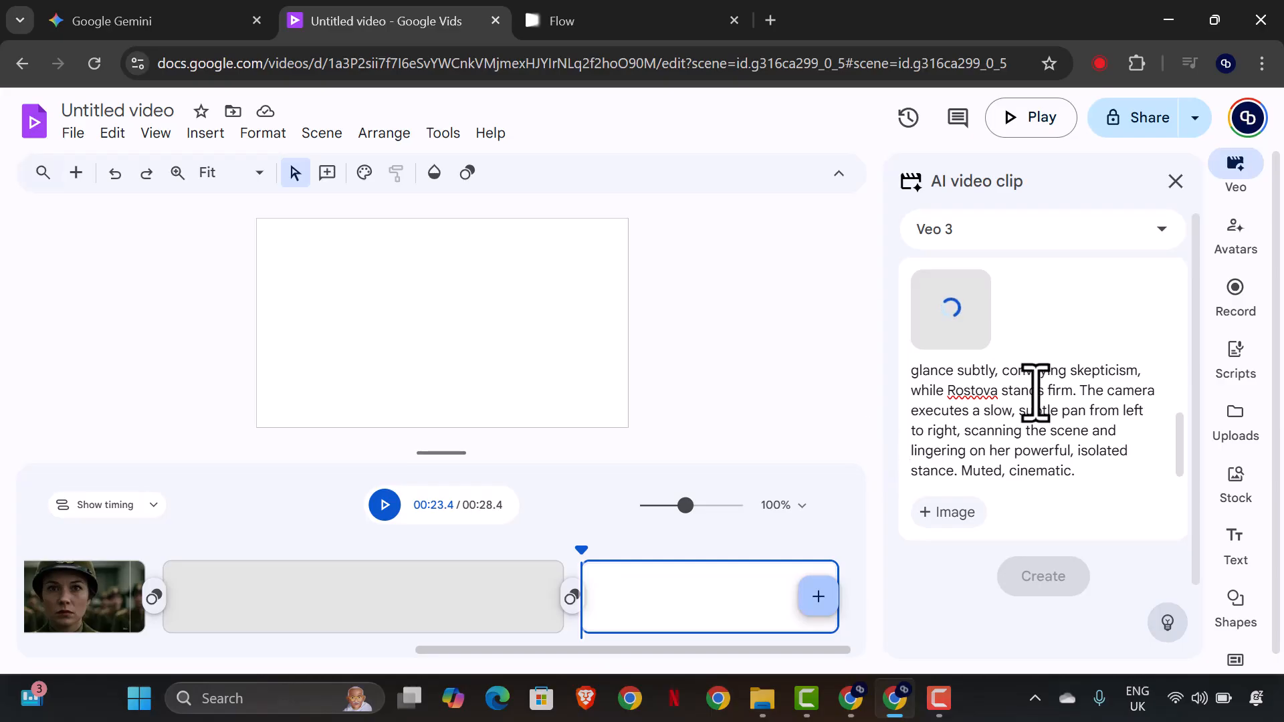
Switch to Gemini and copy the Google Veo 3 prompt for Scene 4: The Brutal Training.
{"action": "left_click", "coordinate": [77, 21]}
{"action": "scroll", "coordinate": [695, 434], "scroll_direction": "down", "scroll_amount": 5}
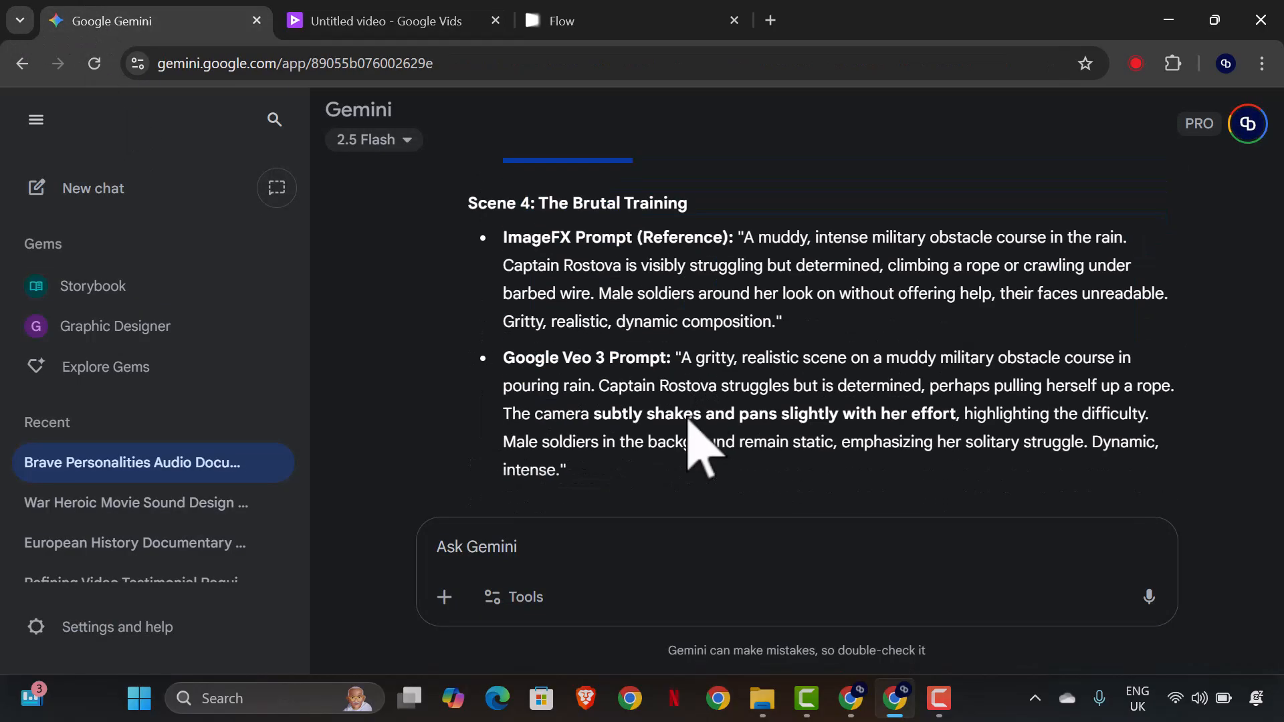
{"action": "left_click_drag", "start_coordinate": [693, 363], "coordinate": [662, 477]}
{"action": "left_click", "coordinate": [693, 363]}
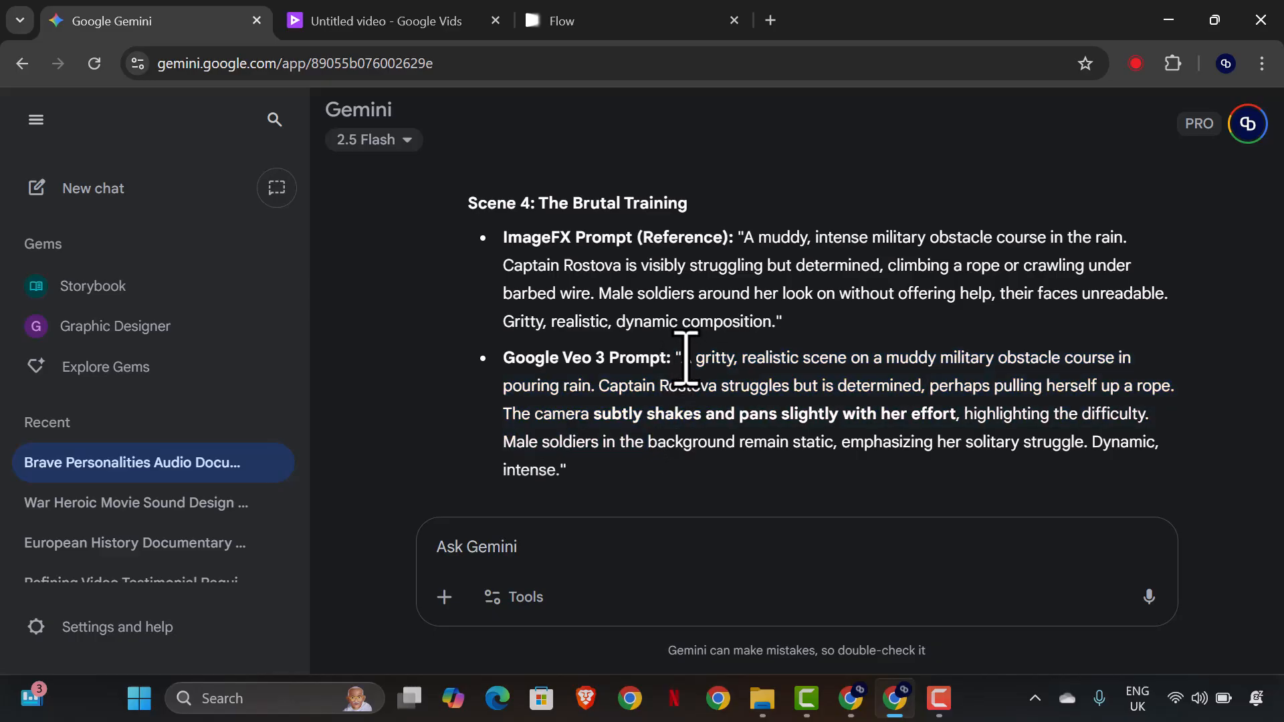
{"action": "left_click_drag", "start_coordinate": [689, 361], "coordinate": [569, 468]}
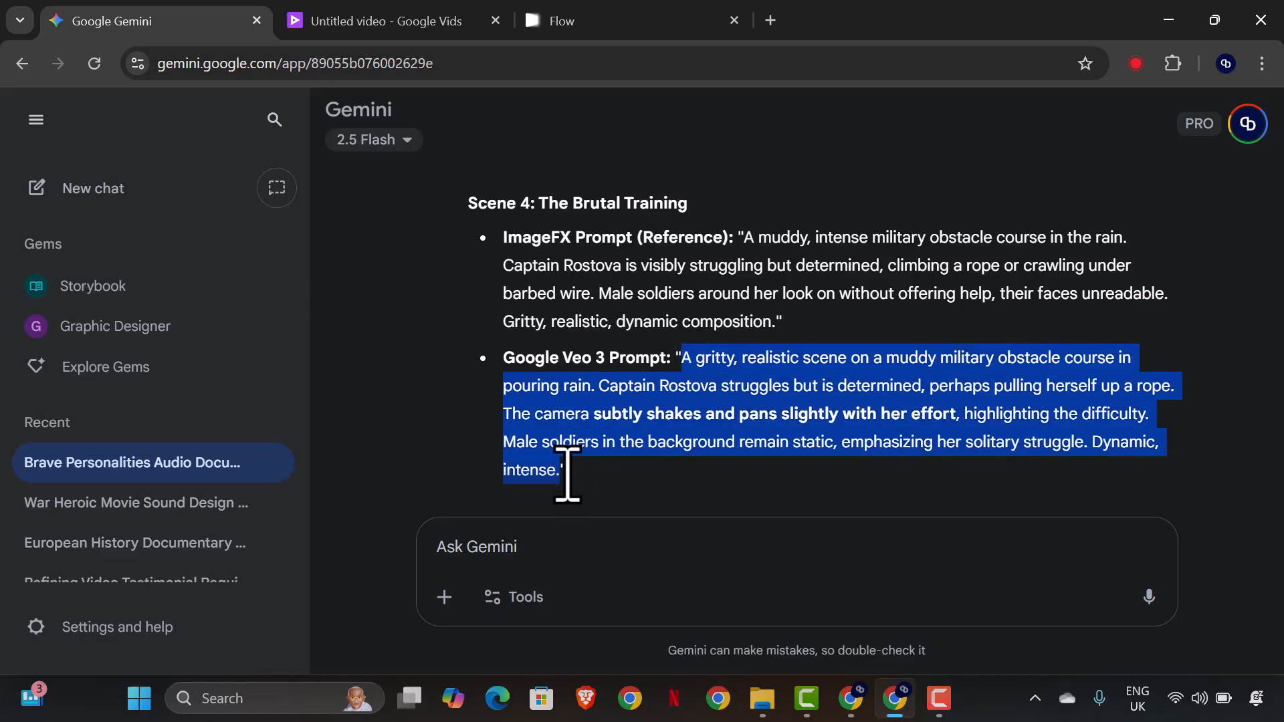
{"action": "right_click", "coordinate": [613, 434]}
{"action": "left_click", "coordinate": [632, 444]}
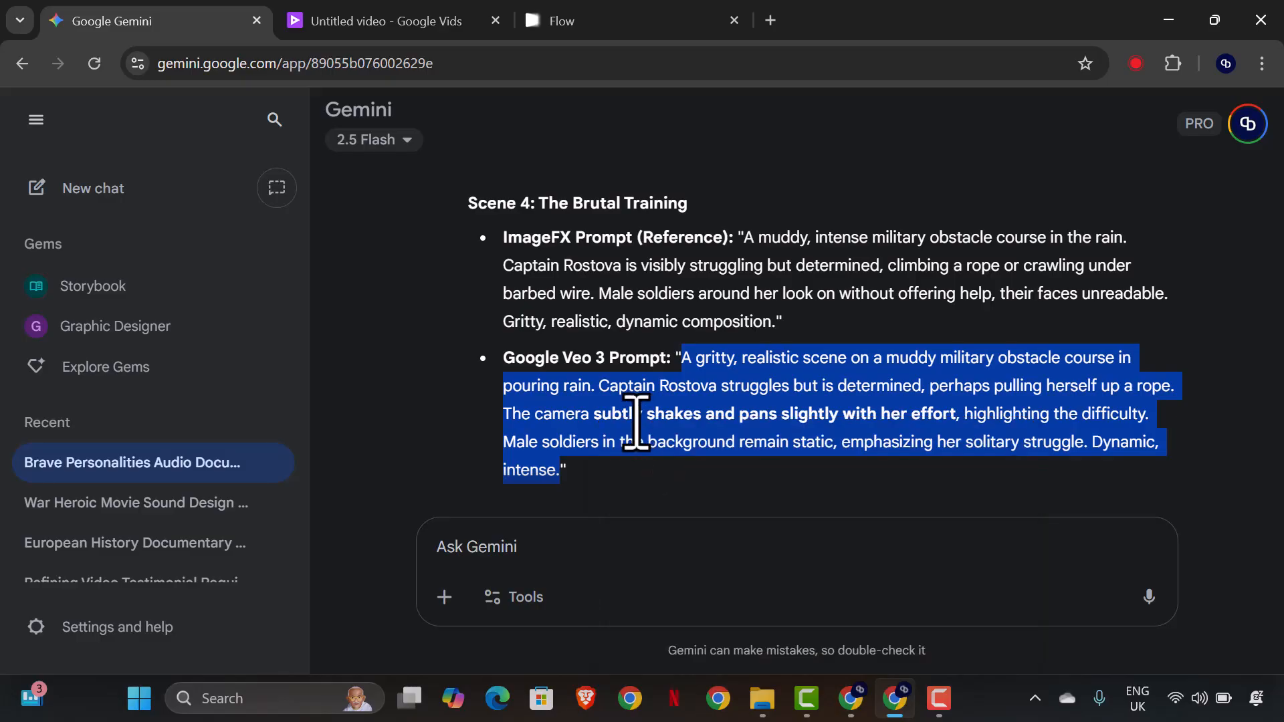
Return to Google Vids, replace the old prompt text with the Scene 4 prompt and generate the Veo 3 clip.
{"action": "left_click", "coordinate": [401, 23]}
{"action": "left_click_drag", "start_coordinate": [1121, 452], "coordinate": [923, 381]}
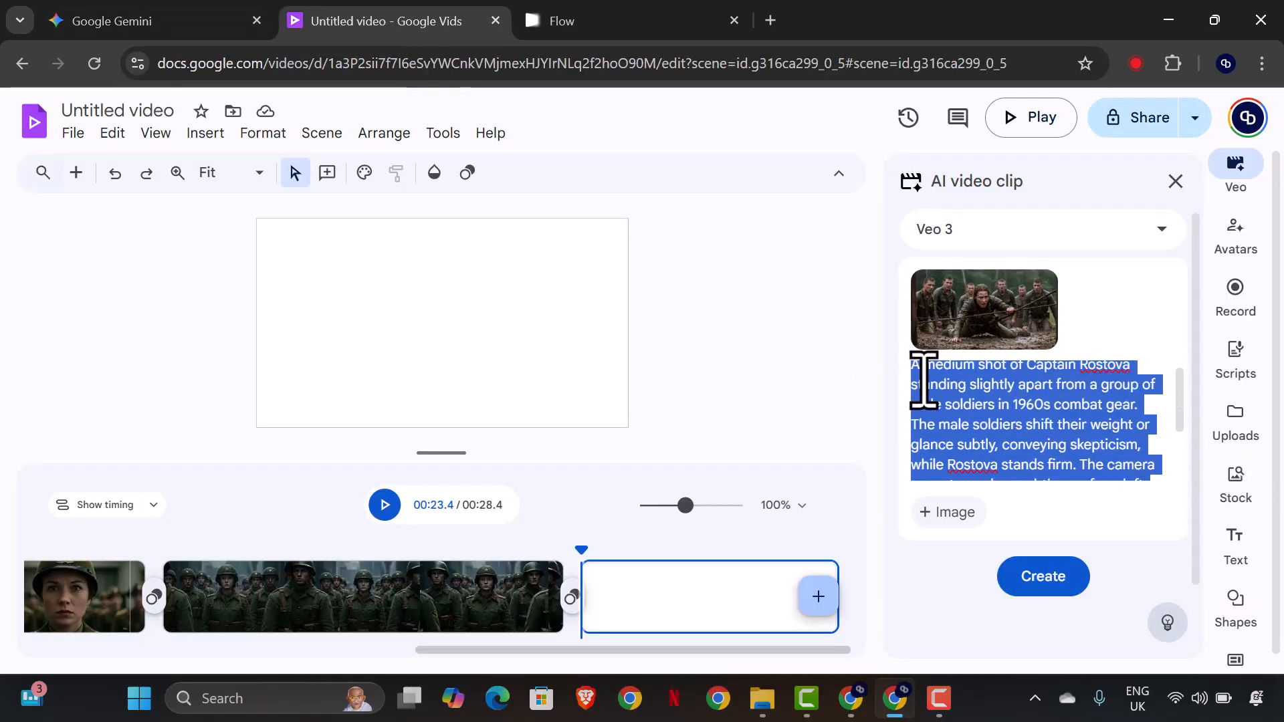
{"action": "key", "text": "ctrl+v"}
{"action": "scroll", "coordinate": [994, 435], "scroll_direction": "up", "scroll_amount": 3}
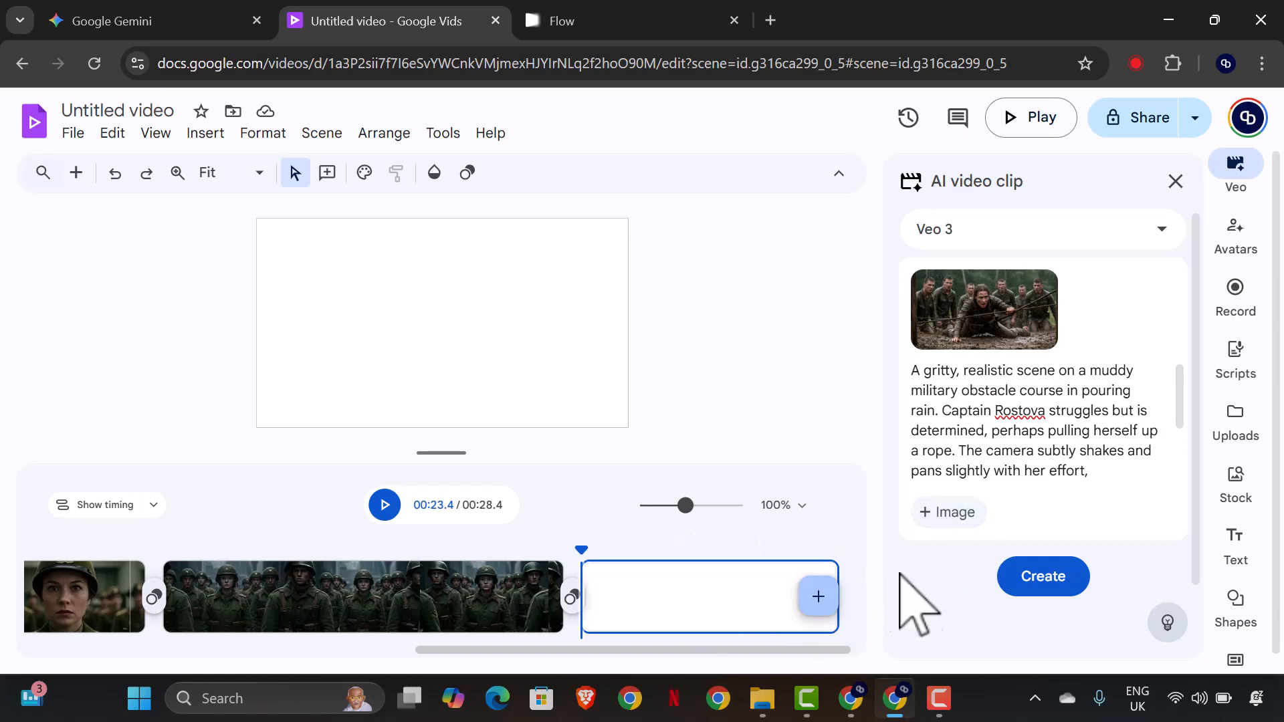
{"action": "left_click", "coordinate": [1045, 591]}
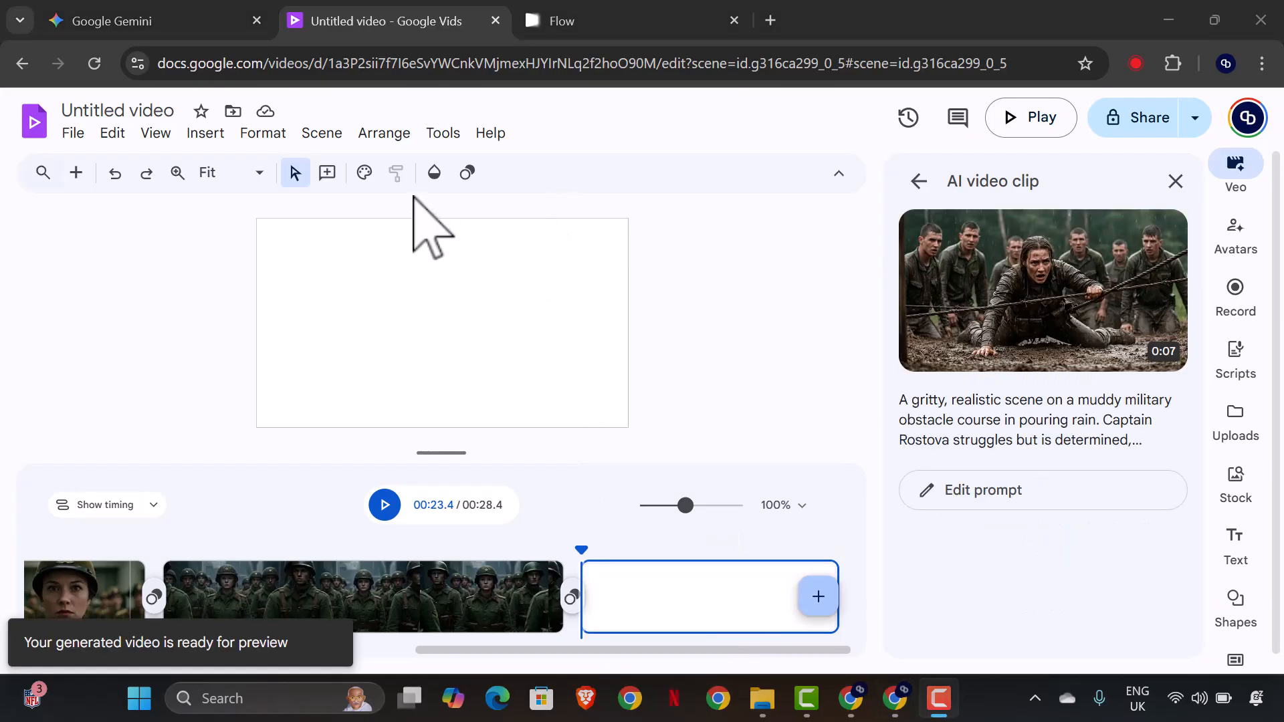
Insert the generated muddy obstacle course clip into the empty fourth scene and add a fifth scene.
{"action": "left_click", "coordinate": [1010, 349]}
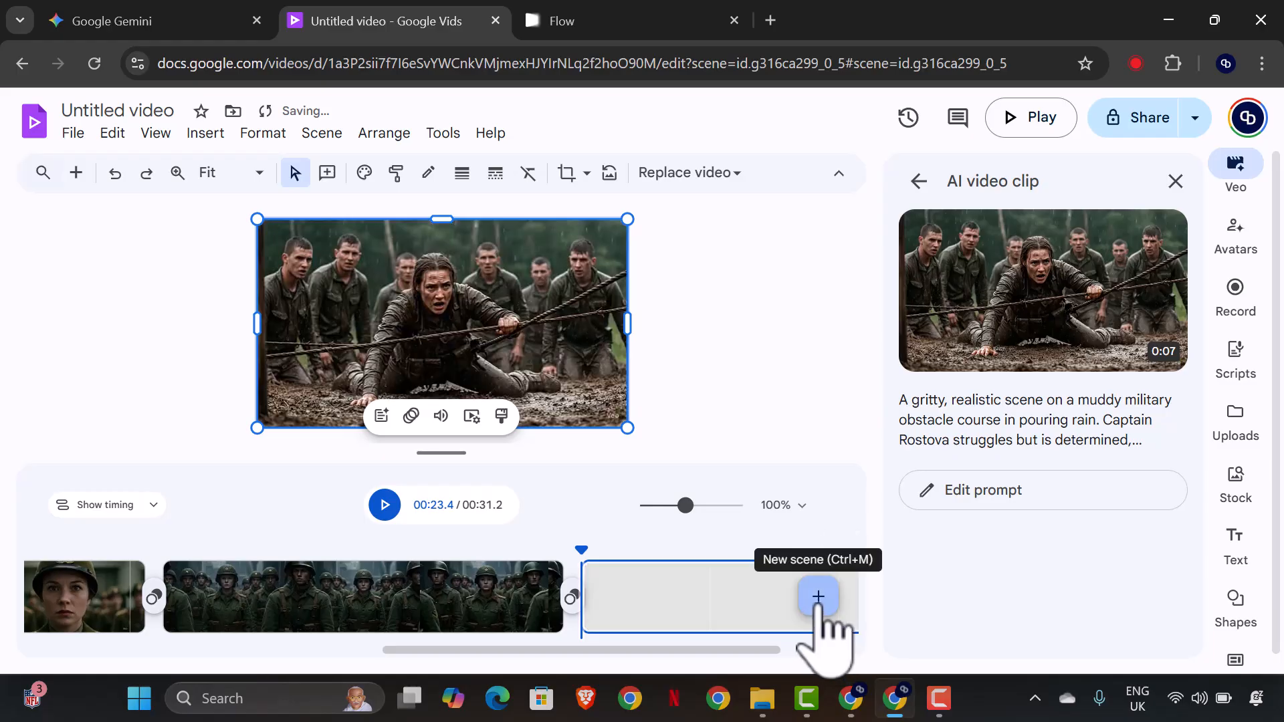
{"action": "left_click", "coordinate": [817, 600]}
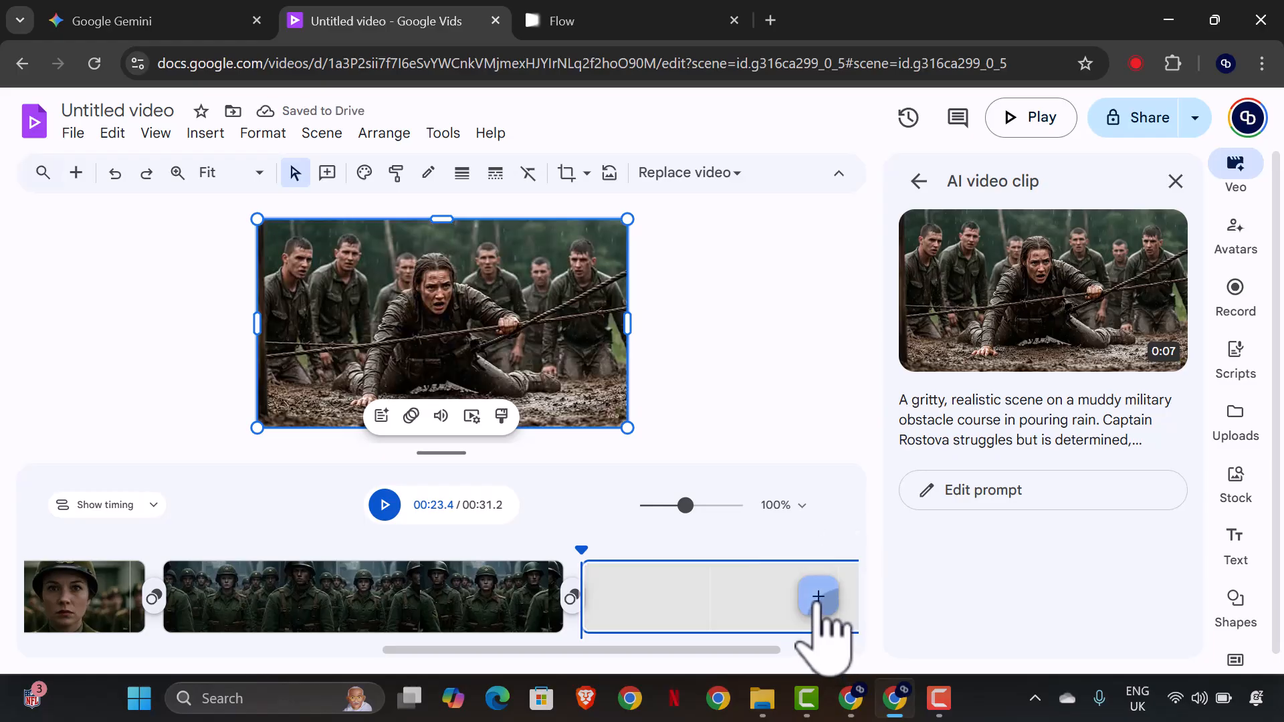
Play back all four finished scenes from the start of the timeline and pause in the empty fifth scene.
{"action": "left_click", "coordinate": [580, 548]}
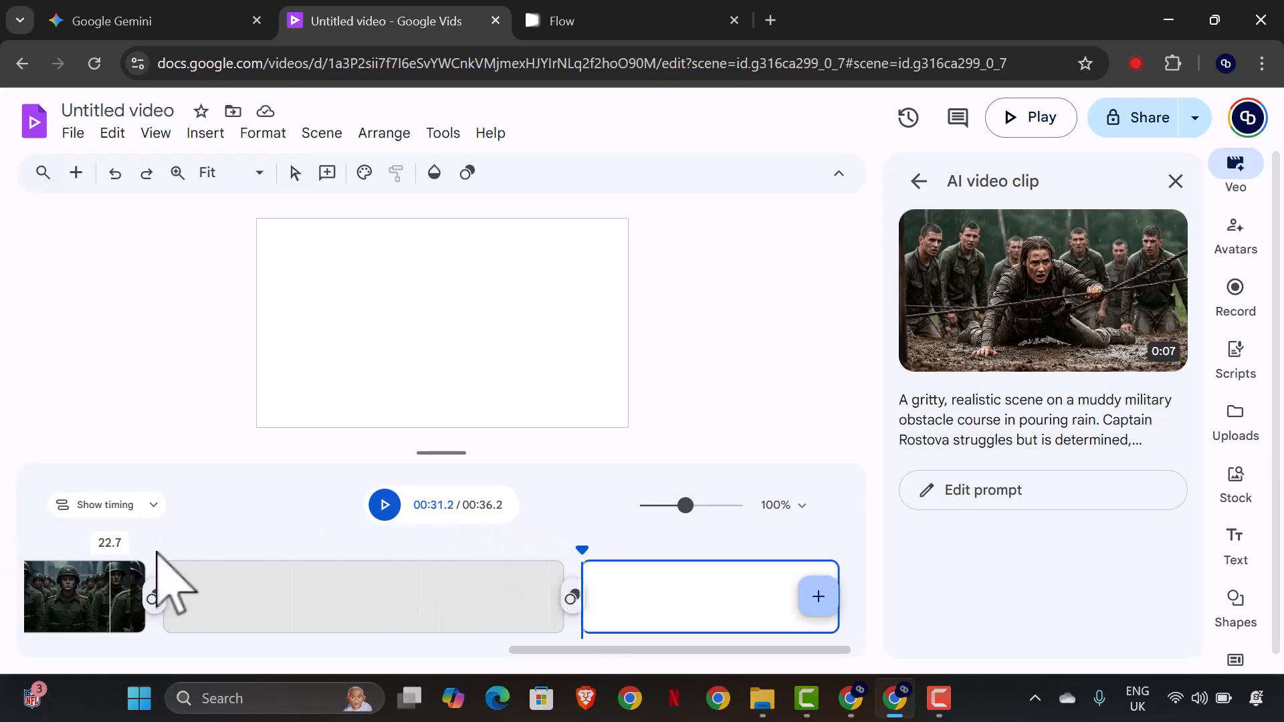
{"action": "left_click_drag", "start_coordinate": [579, 545], "coordinate": [2, 483]}
{"action": "left_click", "coordinate": [384, 505]}
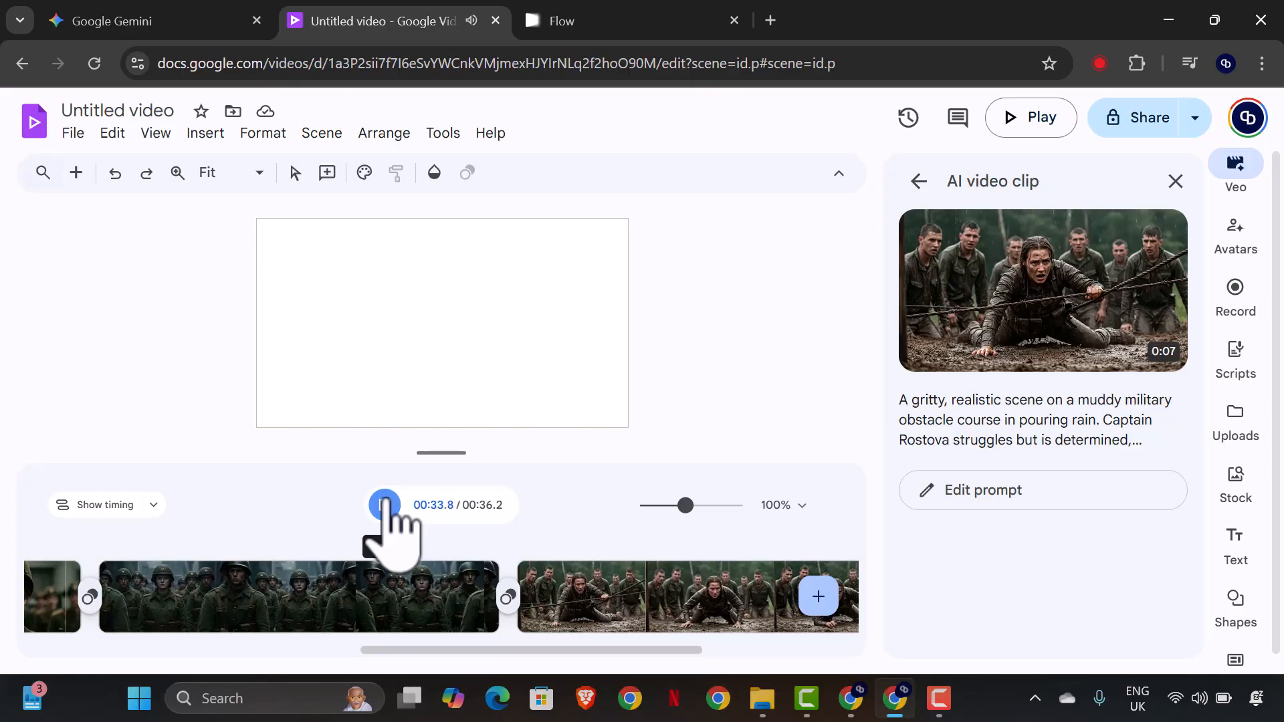
{"action": "left_click", "coordinate": [385, 503]}
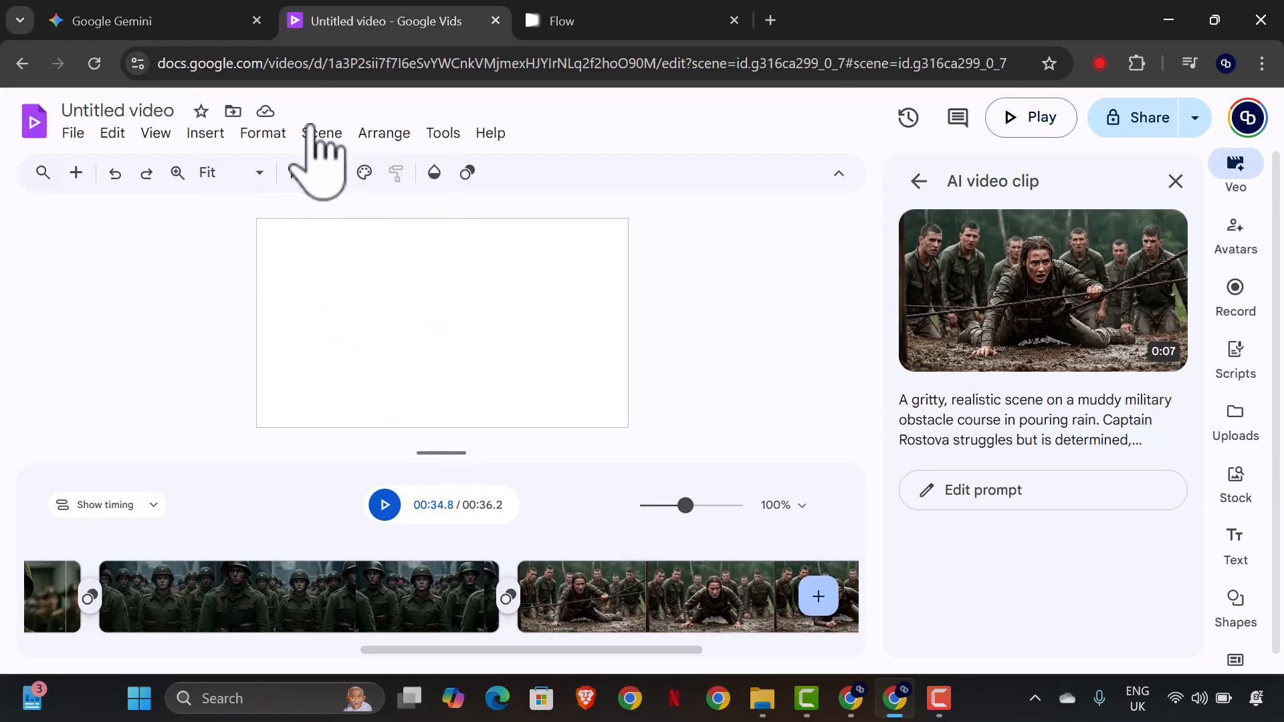
Open the transition settings between the third and fourth scenes and look through the available transition effects.
{"action": "left_click", "coordinate": [510, 597]}
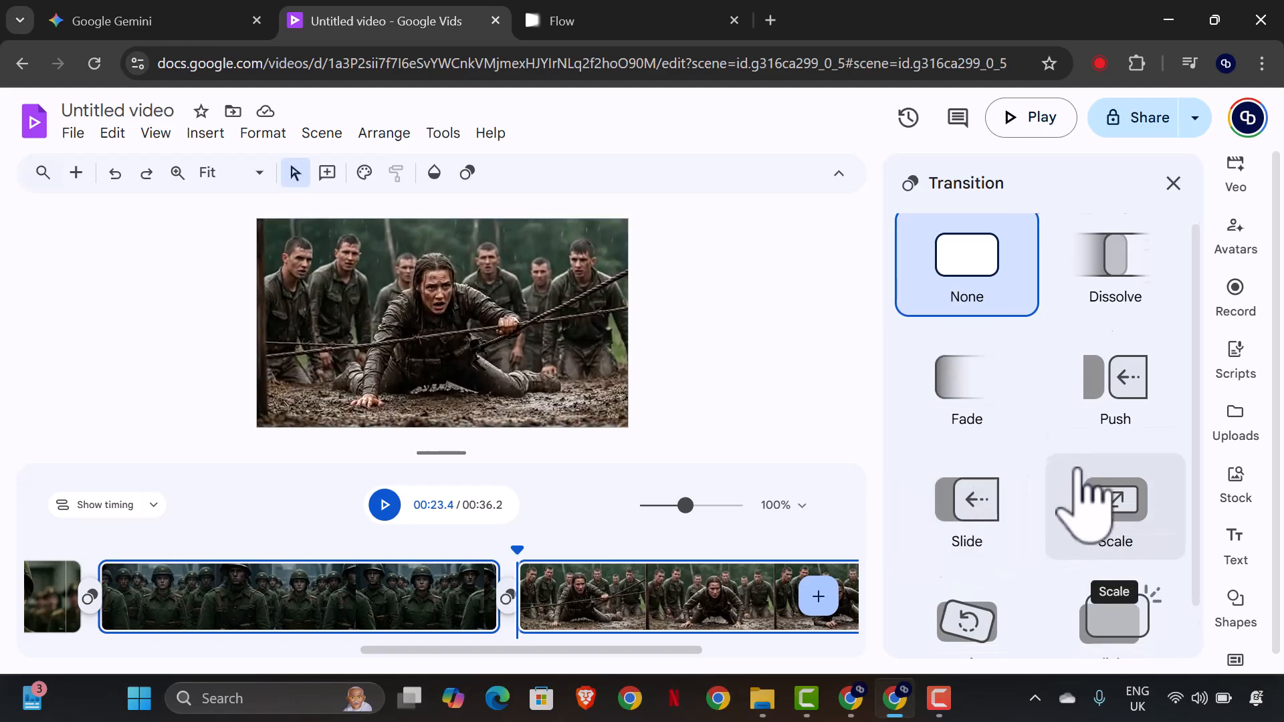
{"action": "scroll", "coordinate": [1056, 512], "scroll_direction": "down", "scroll_amount": 1}
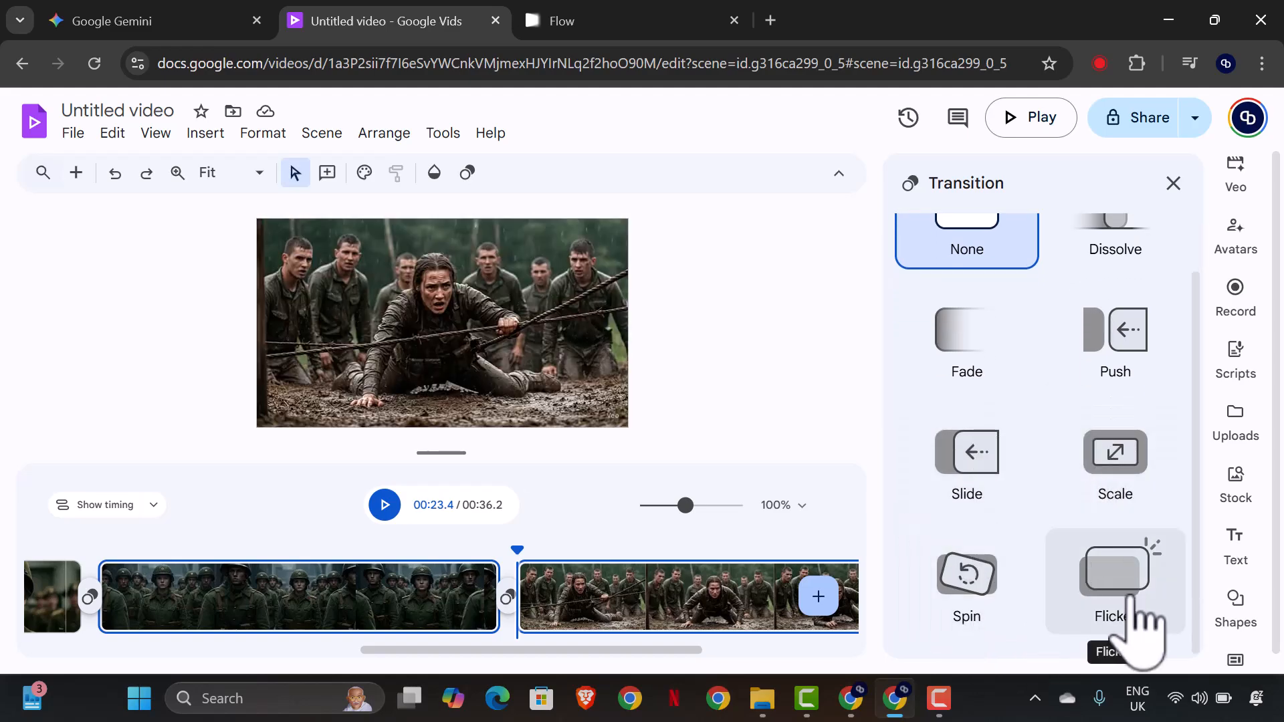
{"action": "scroll", "coordinate": [1135, 347], "scroll_direction": "up", "scroll_amount": 1}
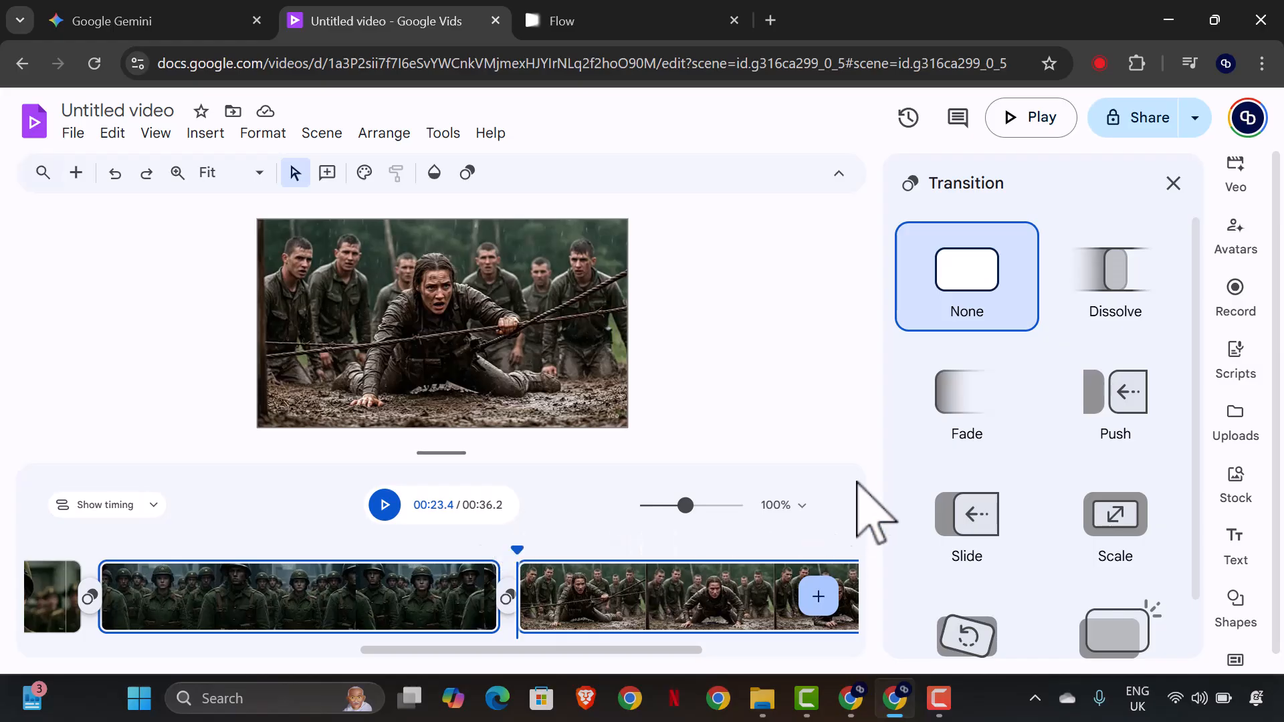
Rename the untitled video project to "Captain Rostova".
{"action": "scroll", "coordinate": [1198, 399], "scroll_direction": "down", "scroll_amount": 2}
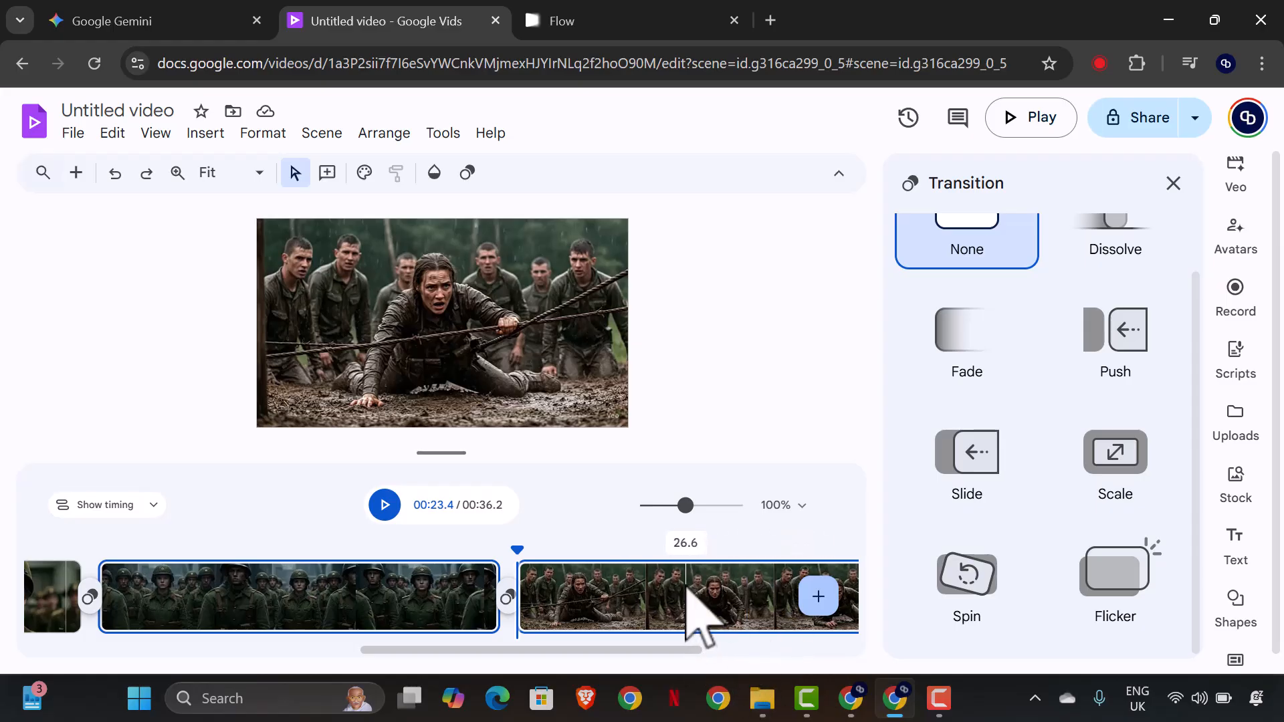
{"action": "left_click", "coordinate": [74, 133]}
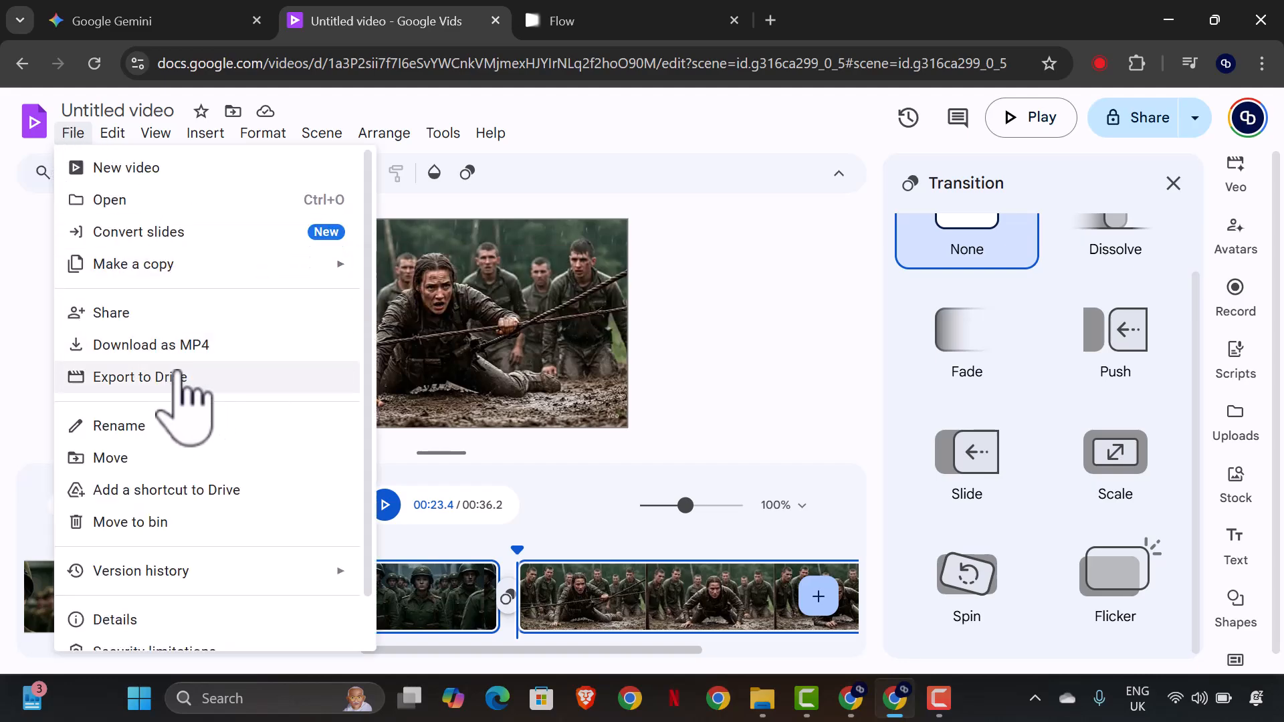
{"action": "left_click", "coordinate": [138, 112]}
{"action": "left_click_drag", "start_coordinate": [178, 110], "coordinate": [29, 122]}
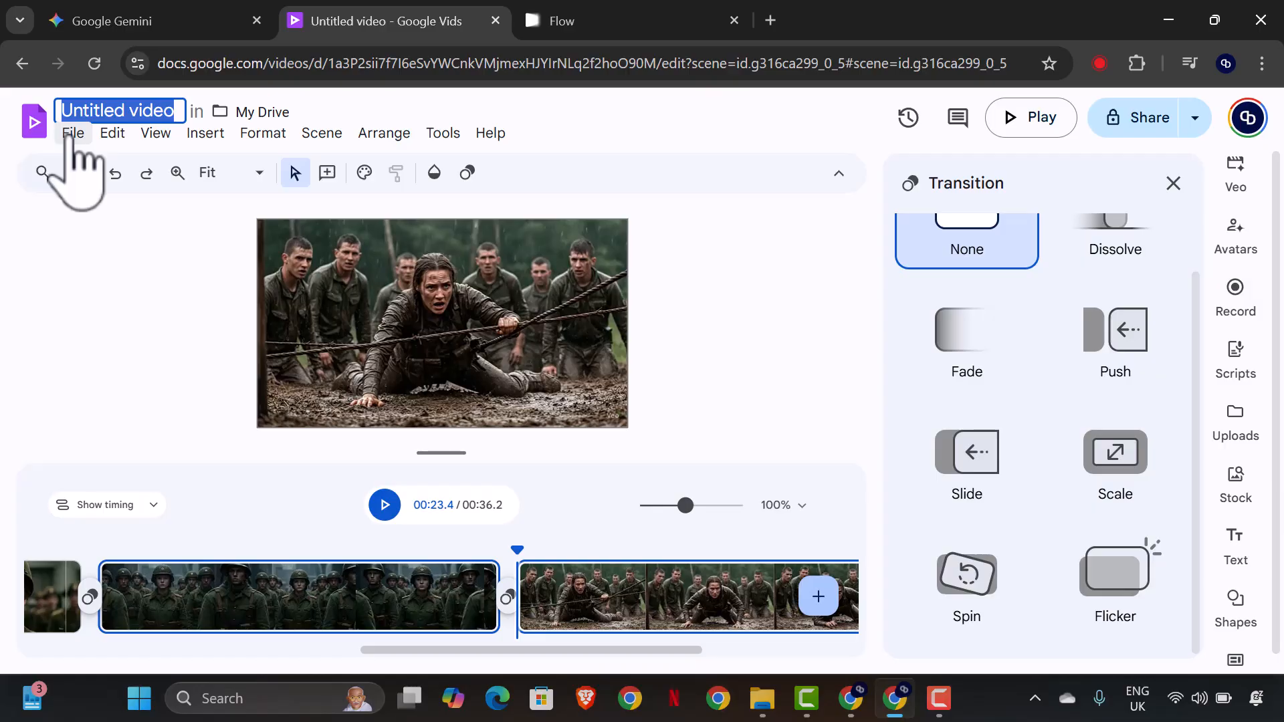
{"action": "type", "text": "Cap"}
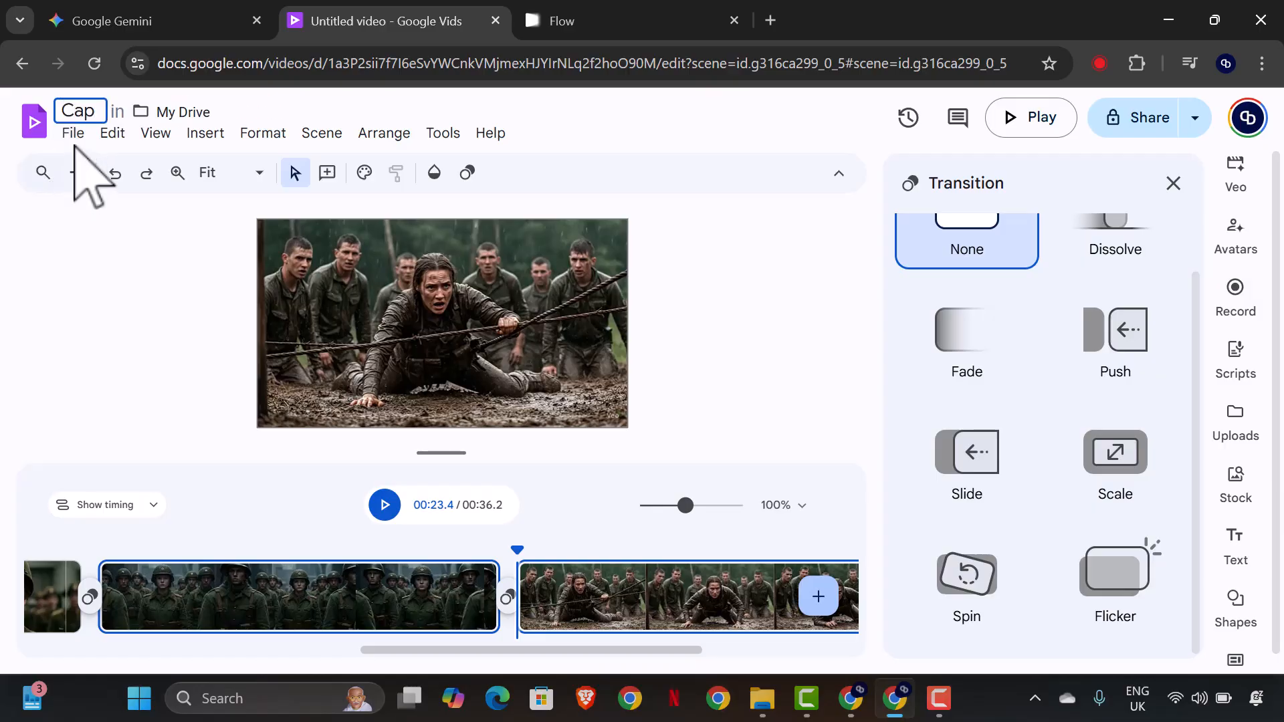
{"action": "type", "text": "tai"}
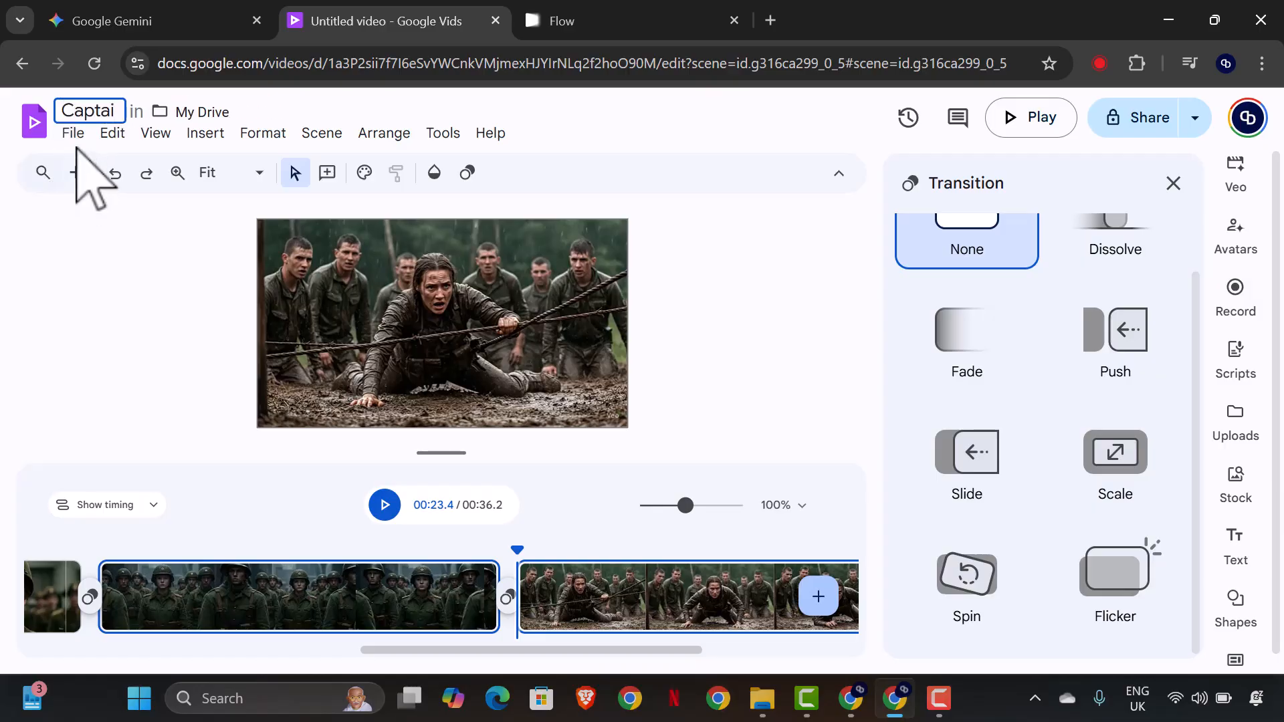
{"action": "type", "text": "n Rostova"}
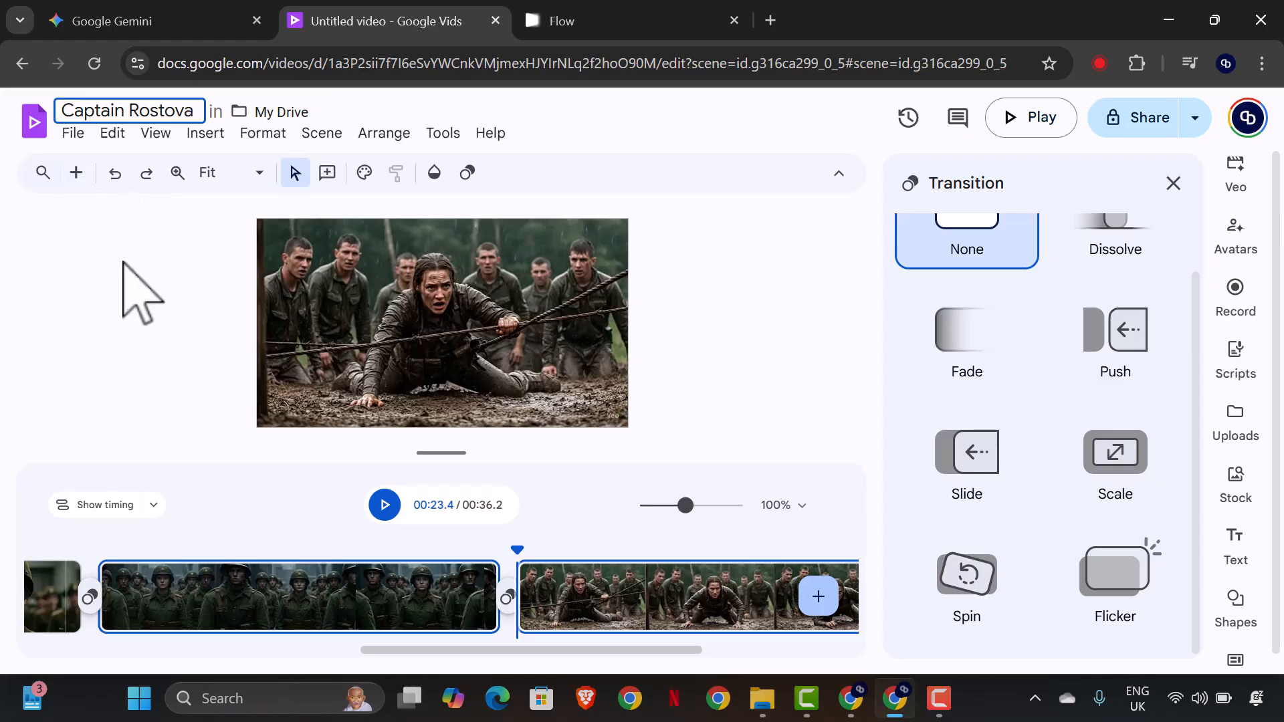
{"action": "left_click", "coordinate": [121, 274]}
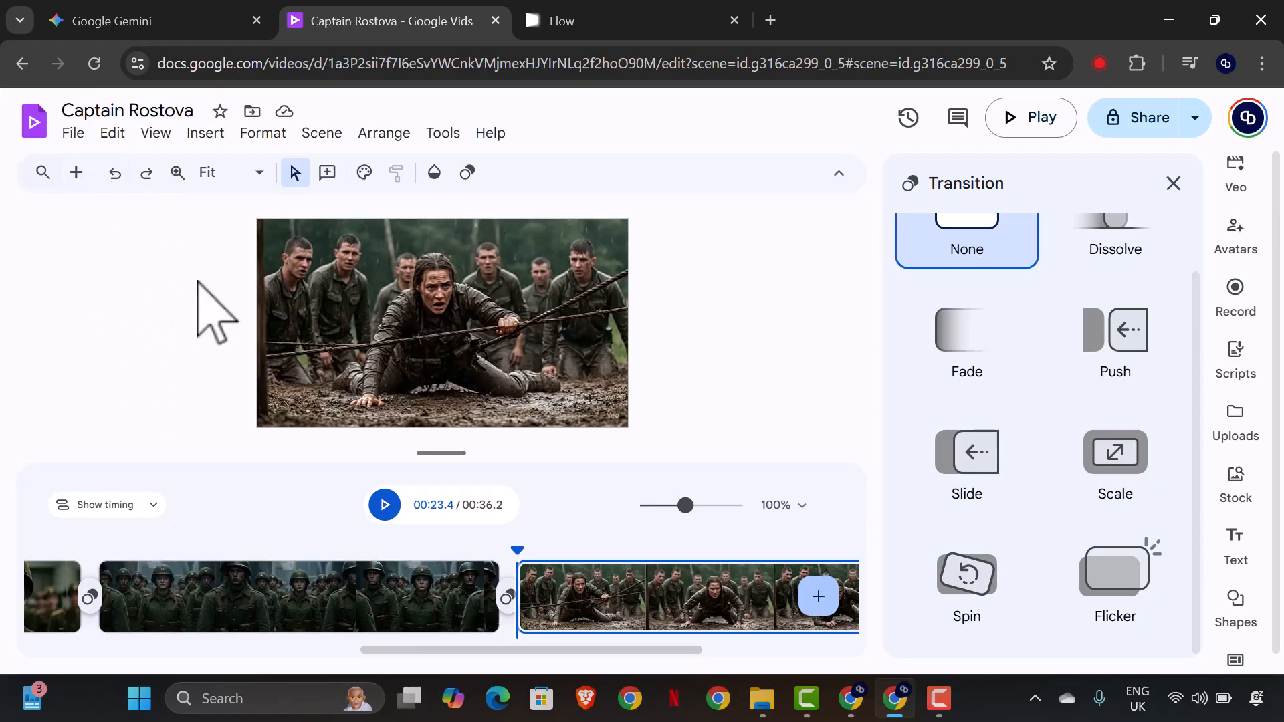